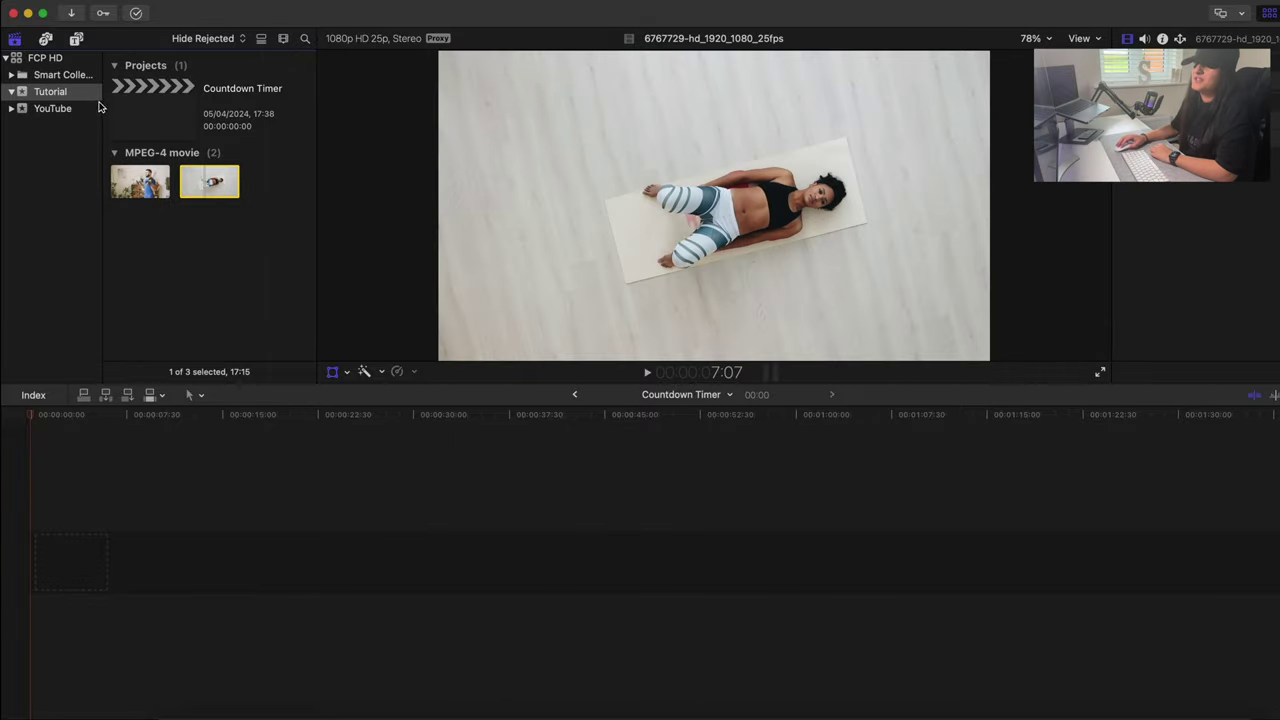
Step: Place a Custom solid generator at the start of the timeline's main storyline
left_click(76, 40)
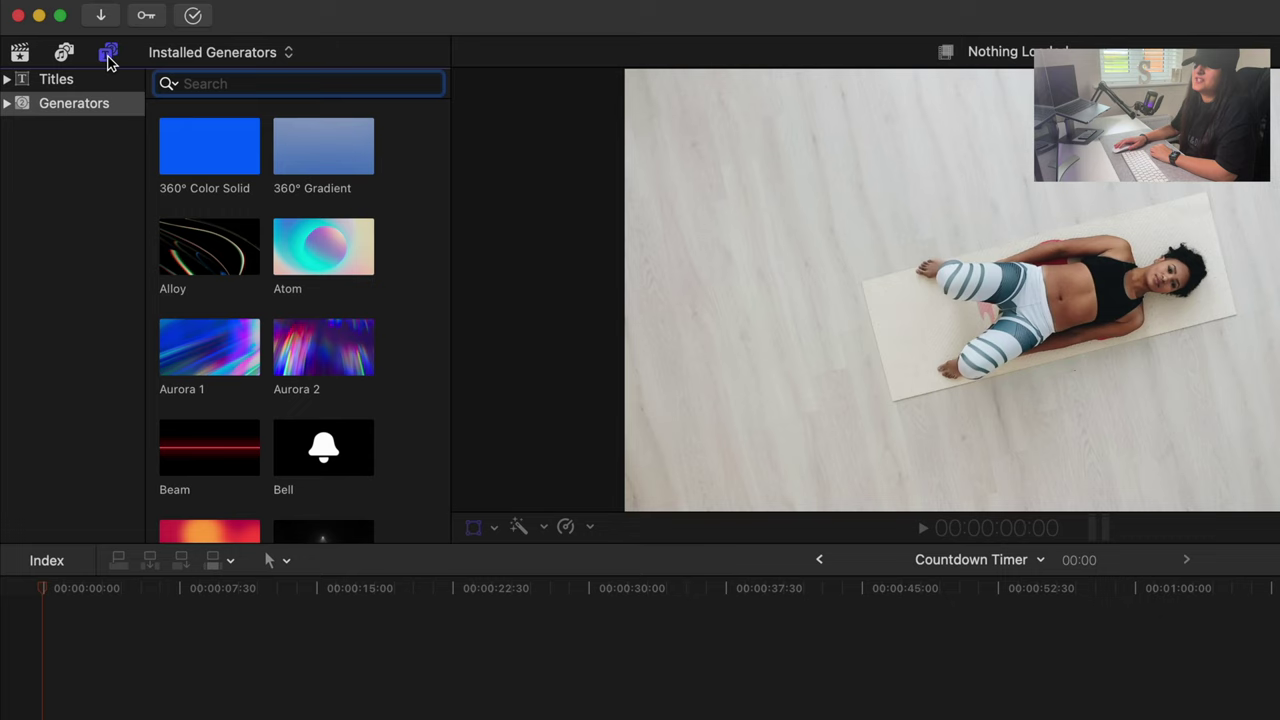
left_click(16, 112)
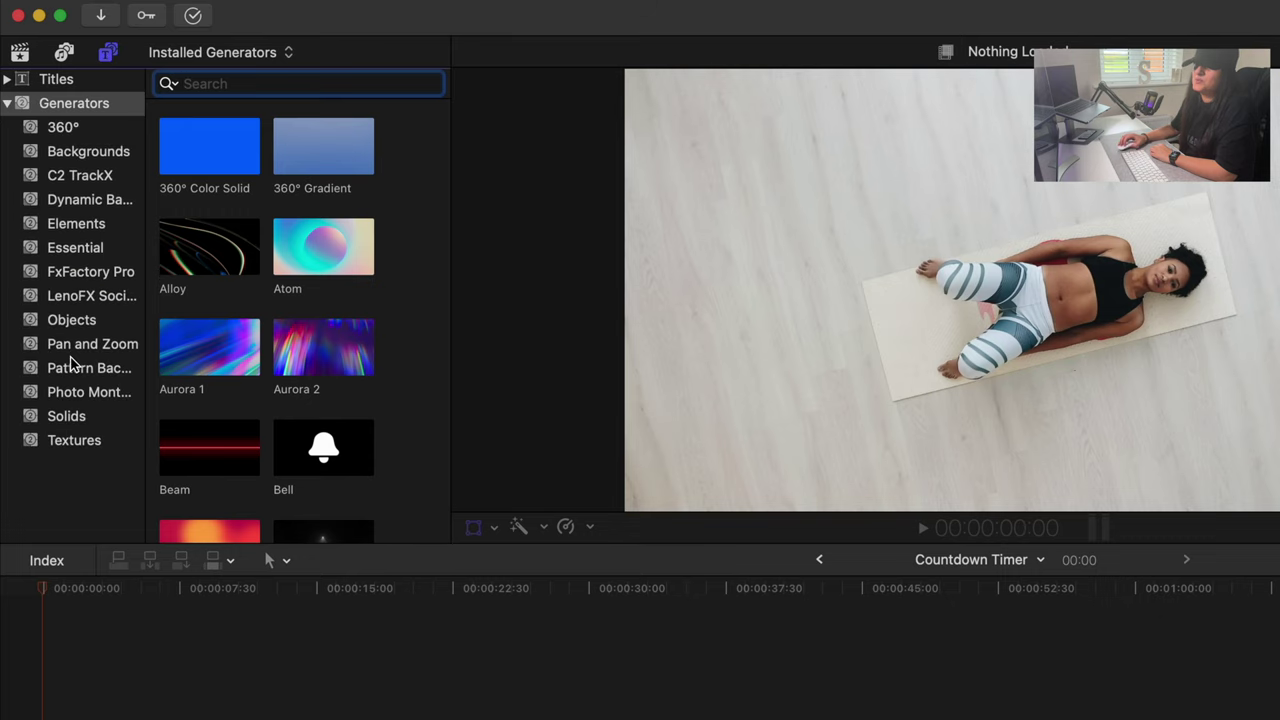
left_click(82, 424)
left_click_drag(203, 172, 182, 719)
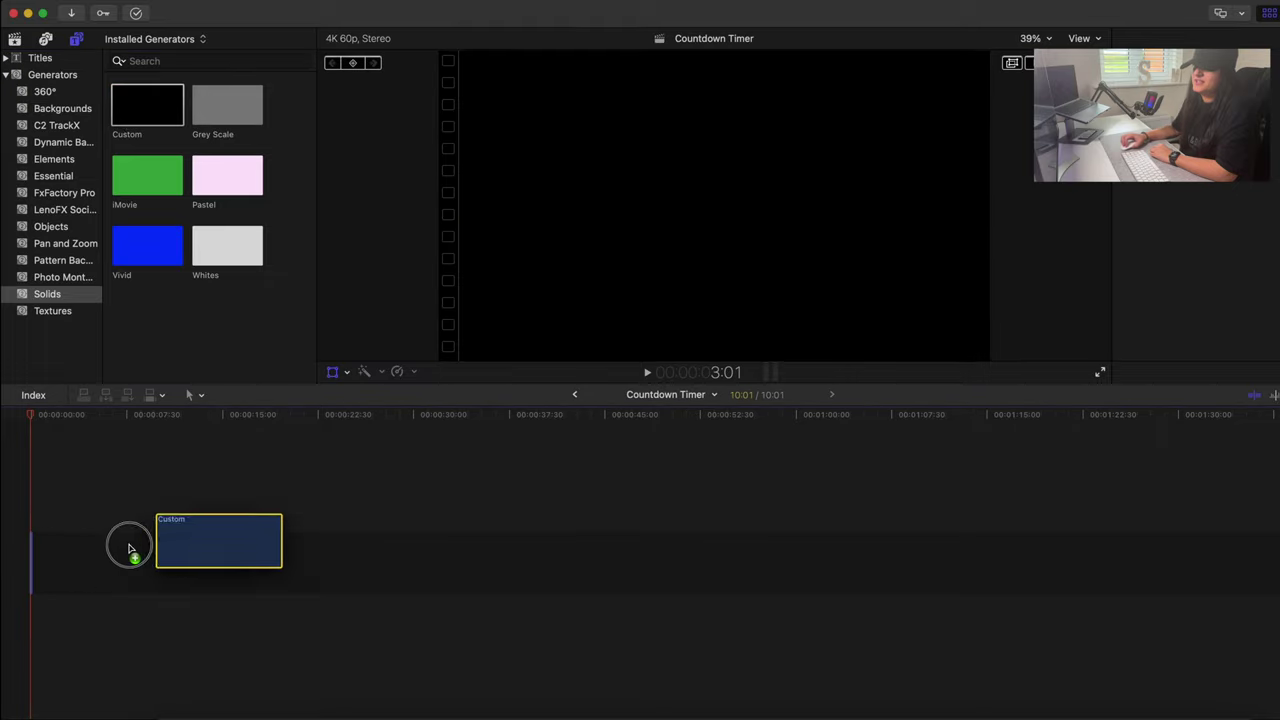
left_click_drag(129, 548, 33, 555)
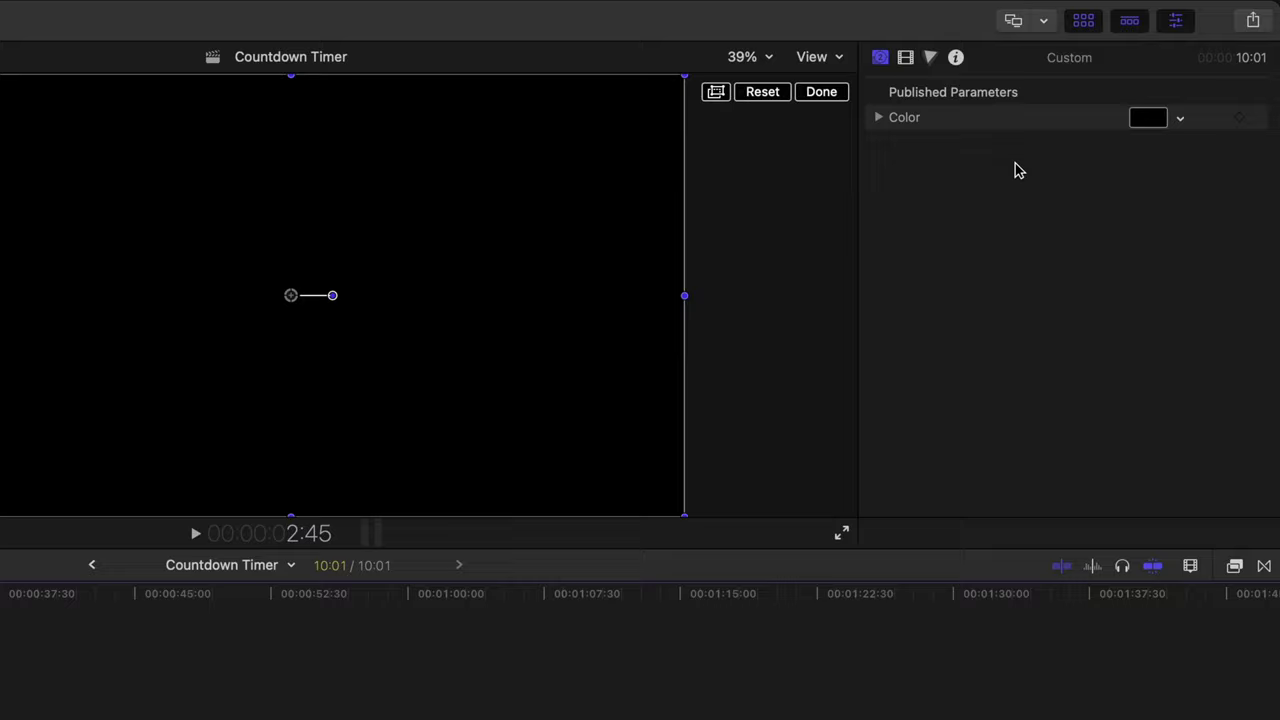
Step: Set the Custom solid's color to the saved orange swatch
left_click(1148, 120)
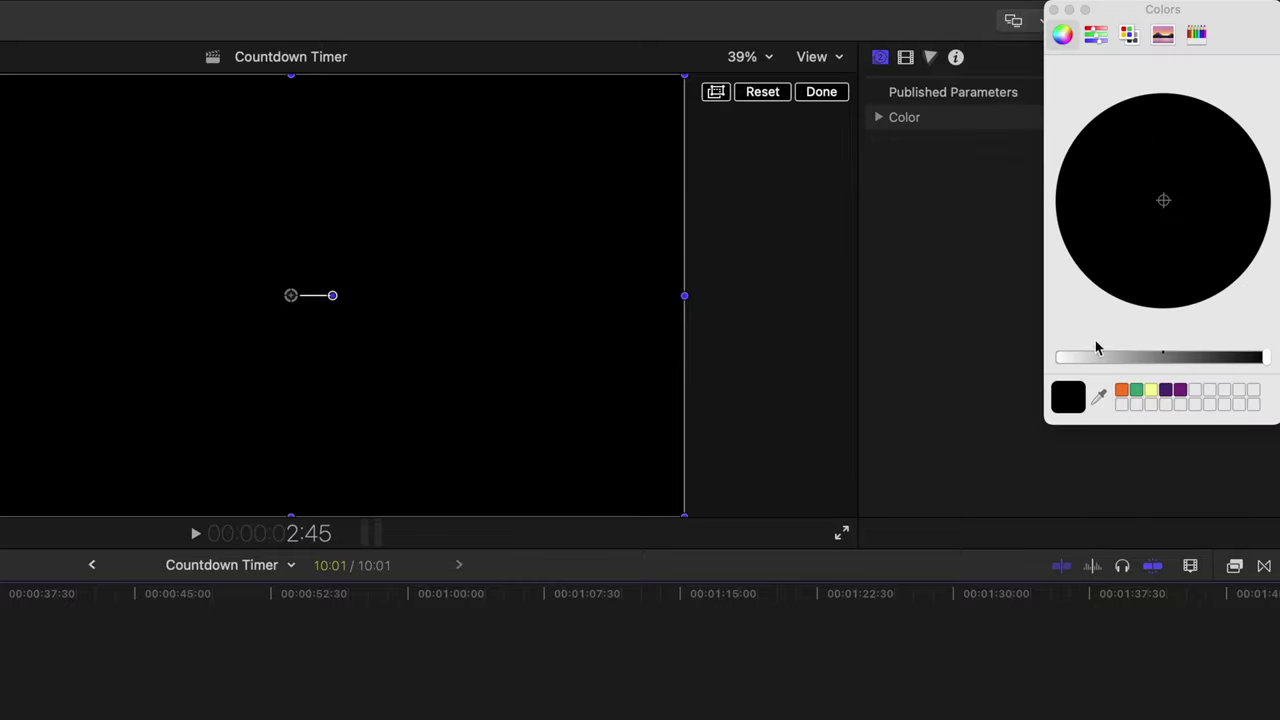
left_click(1121, 391)
left_click(1053, 9)
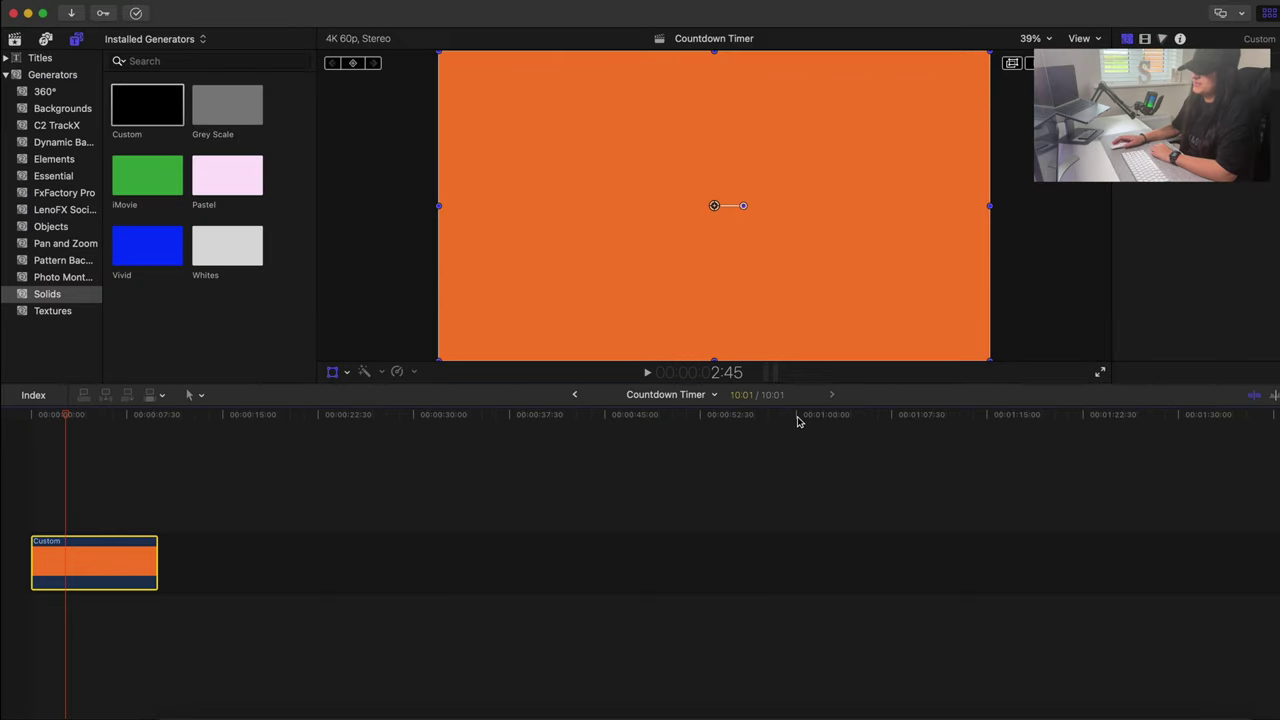
Step: Extend the orange solid clip to about one minute long
left_click(798, 421)
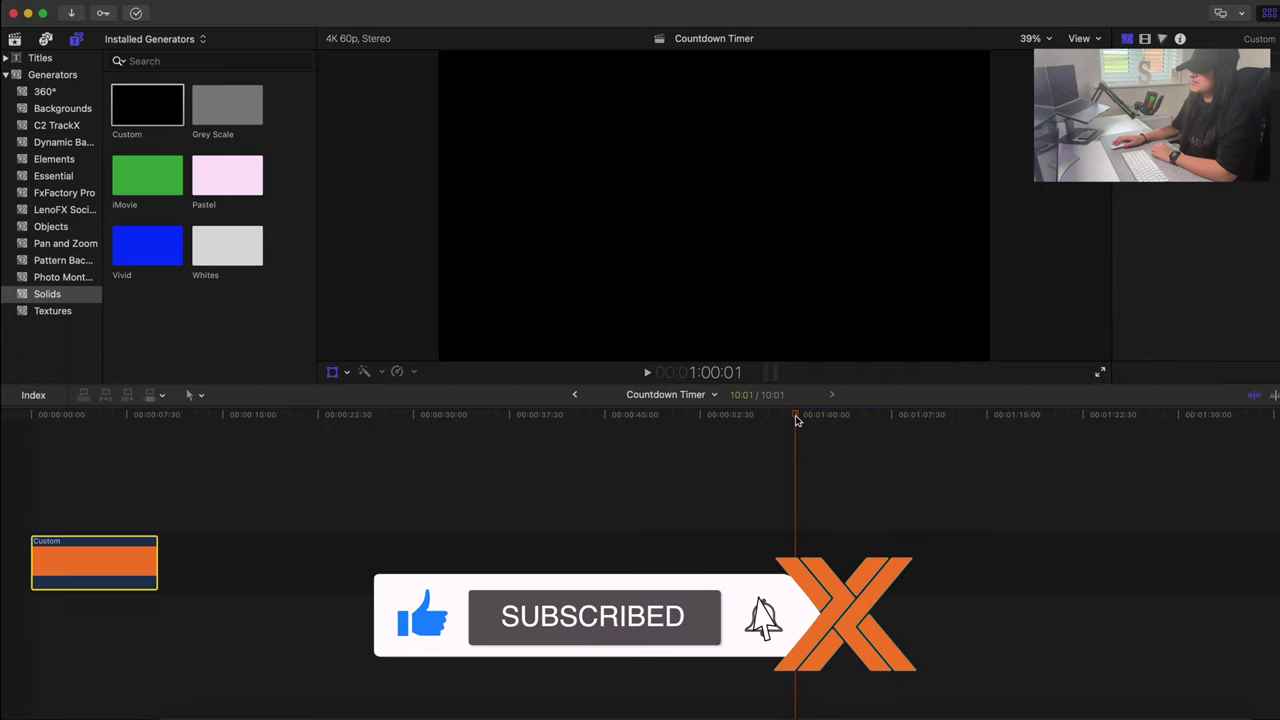
left_click_drag(155, 562, 785, 562)
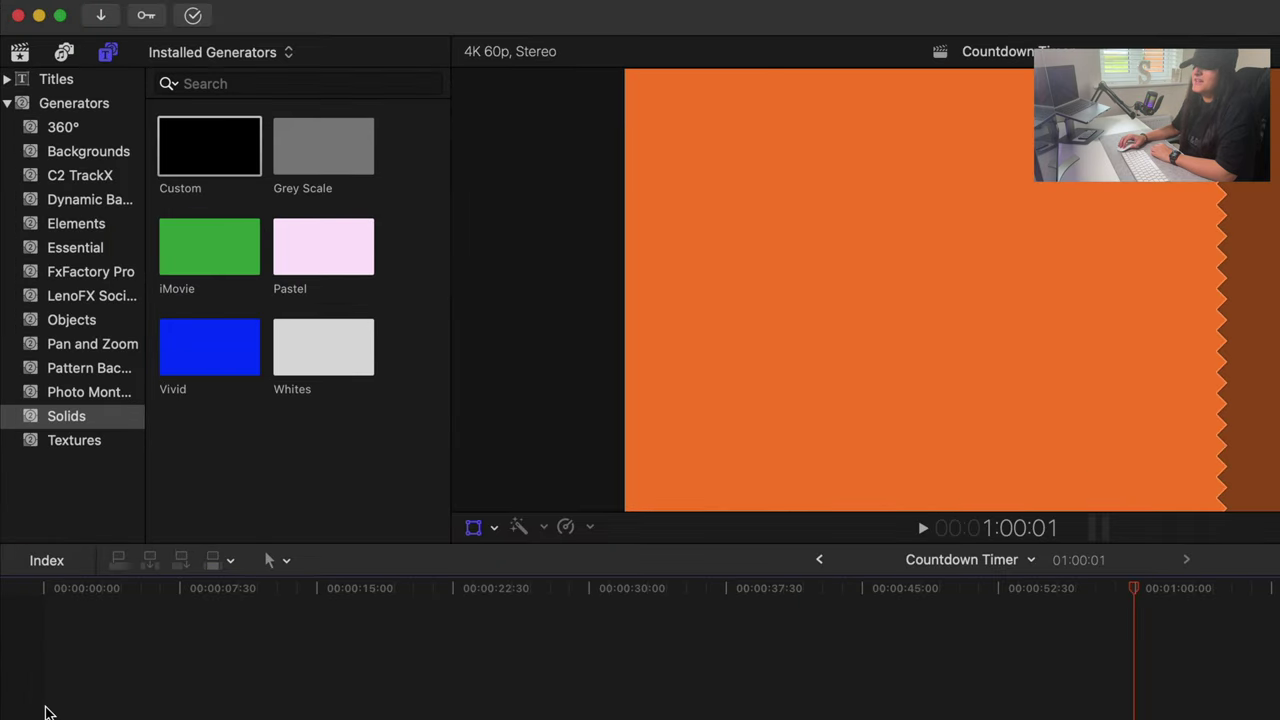
Step: Add the Timecode generator from Elements above the orange solid, starting at the beginning of the timeline
left_click(31, 499)
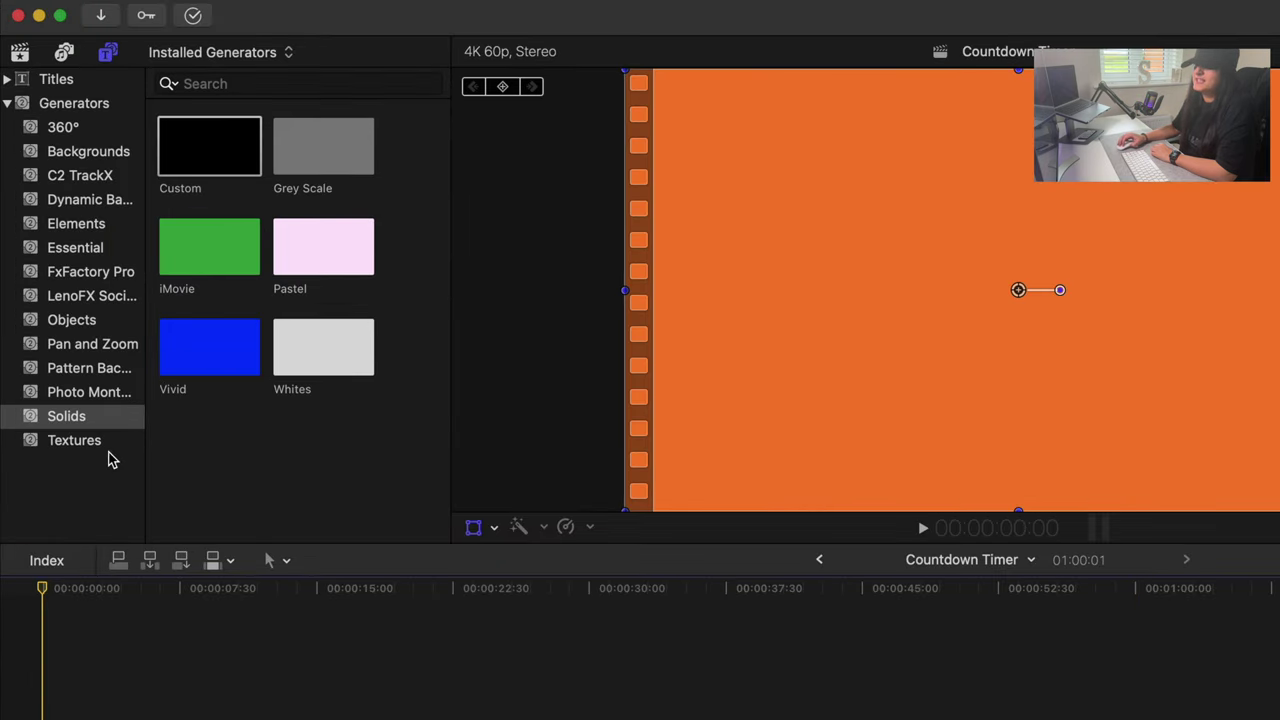
left_click(95, 227)
left_click(311, 260)
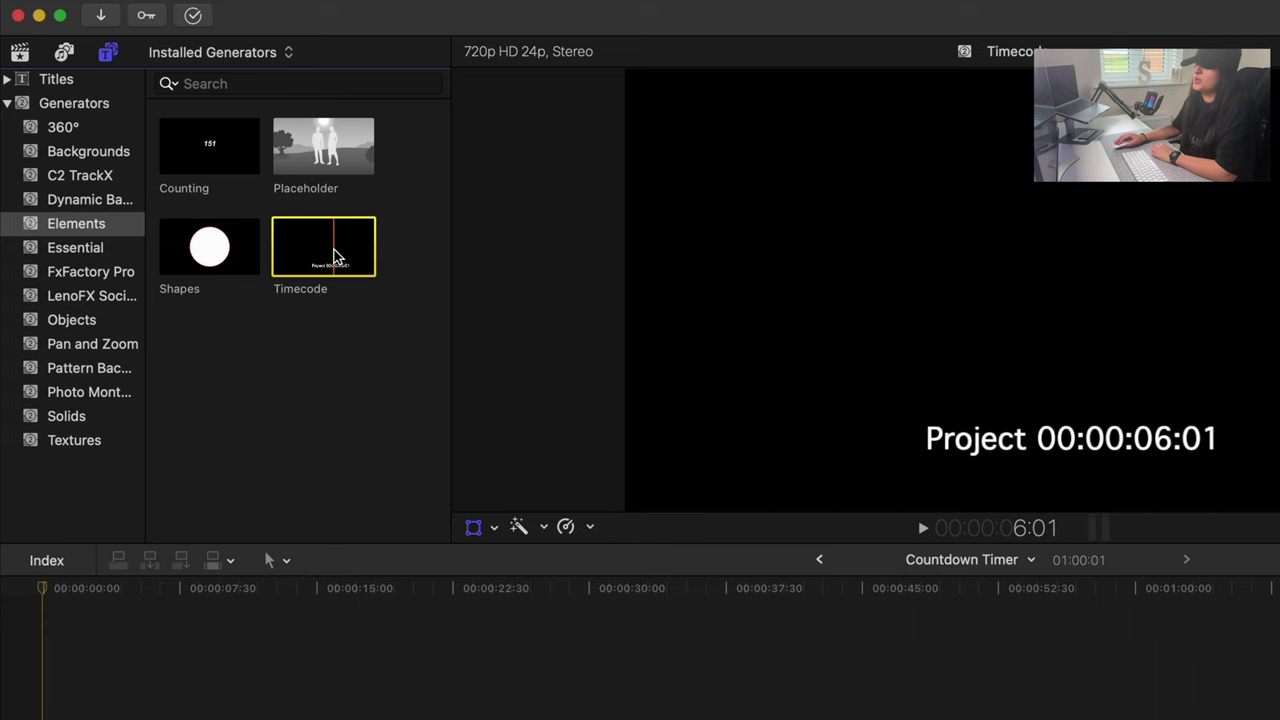
left_click_drag(340, 260, 118, 673)
left_click_drag(87, 474, 34, 492)
Step: Adjust the Timecode and orange solid clips so both end at about 30 seconds
left_click_drag(157, 492, 441, 490)
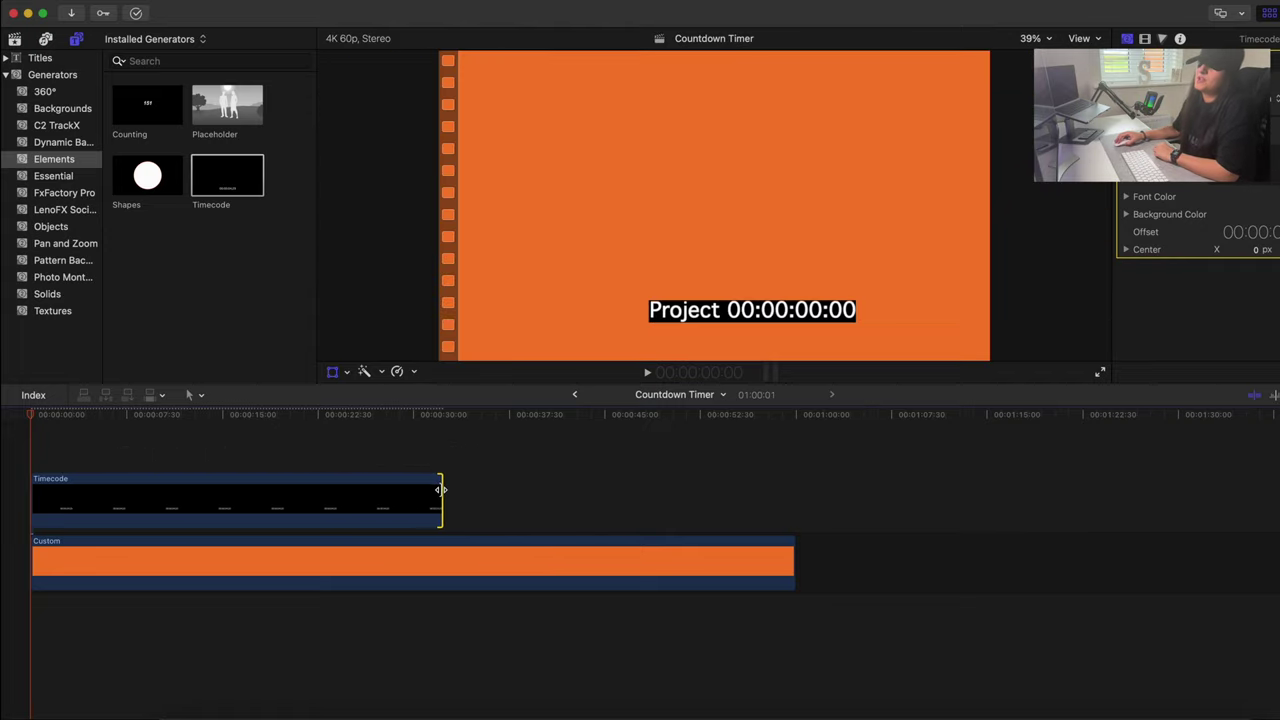
left_click(415, 418)
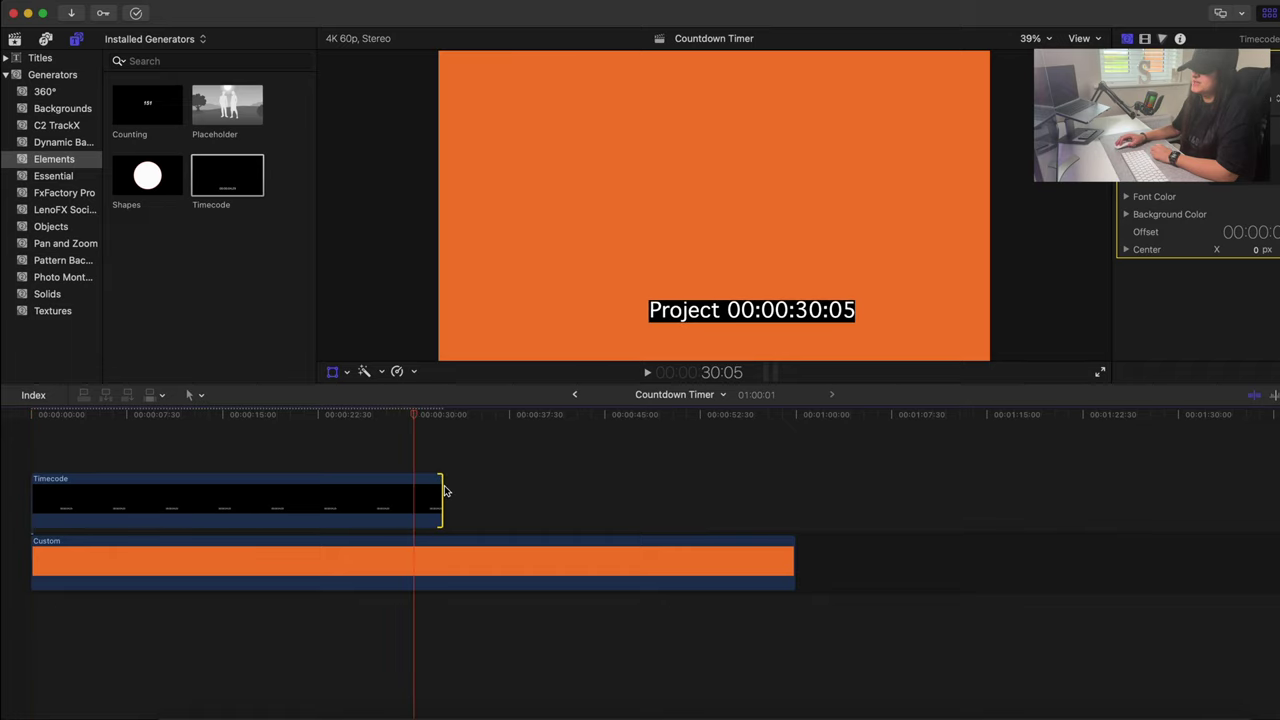
left_click_drag(443, 487, 412, 491)
left_click_drag(786, 560, 413, 556)
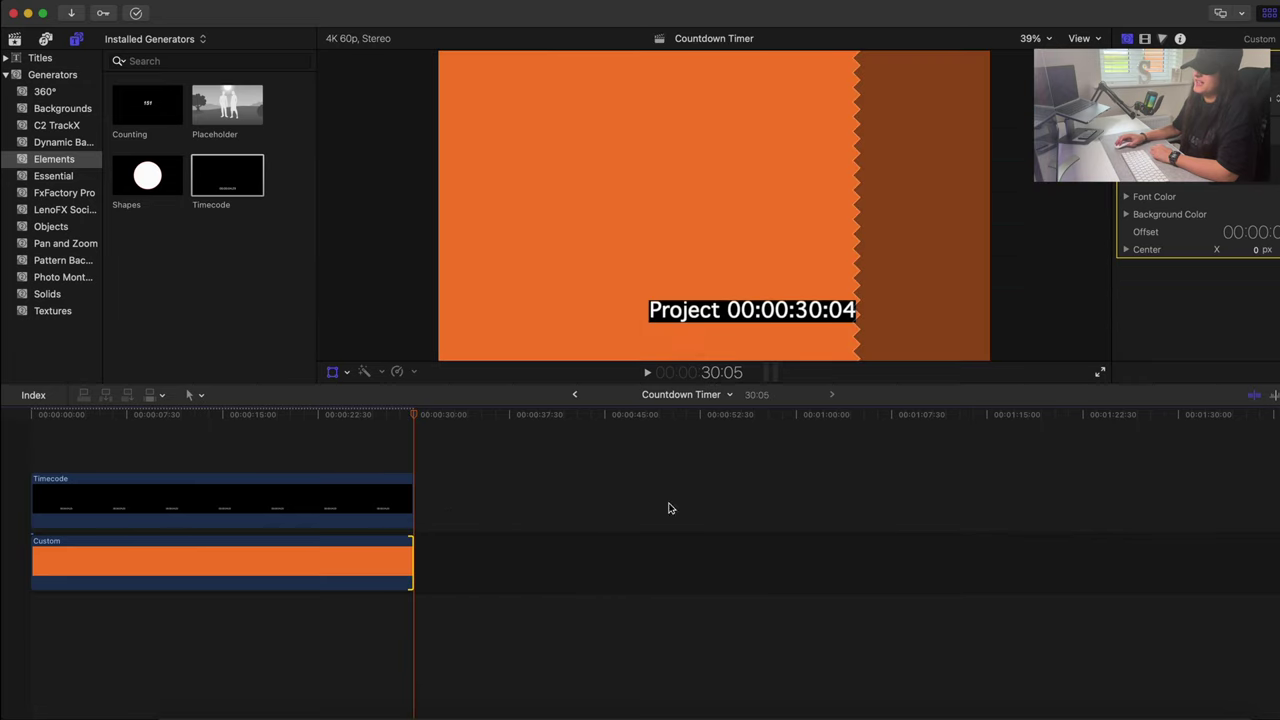
Step: Extend both the orange solid and the Timecode clip to about one minute
left_click(797, 418)
left_click_drag(413, 561, 796, 560)
left_click_drag(412, 490, 796, 489)
Step: Play the timeline shortly before the 30-second mark to check the running timecode
left_click(335, 491)
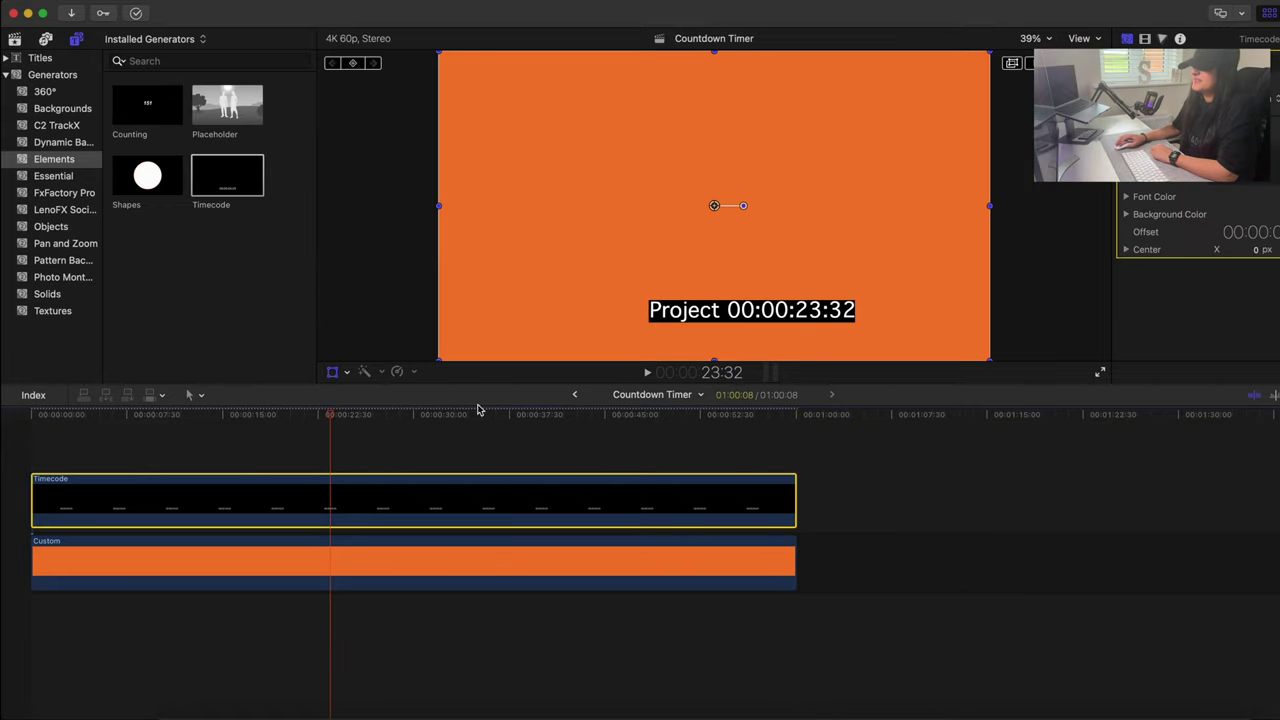
left_click(380, 443)
key("space")
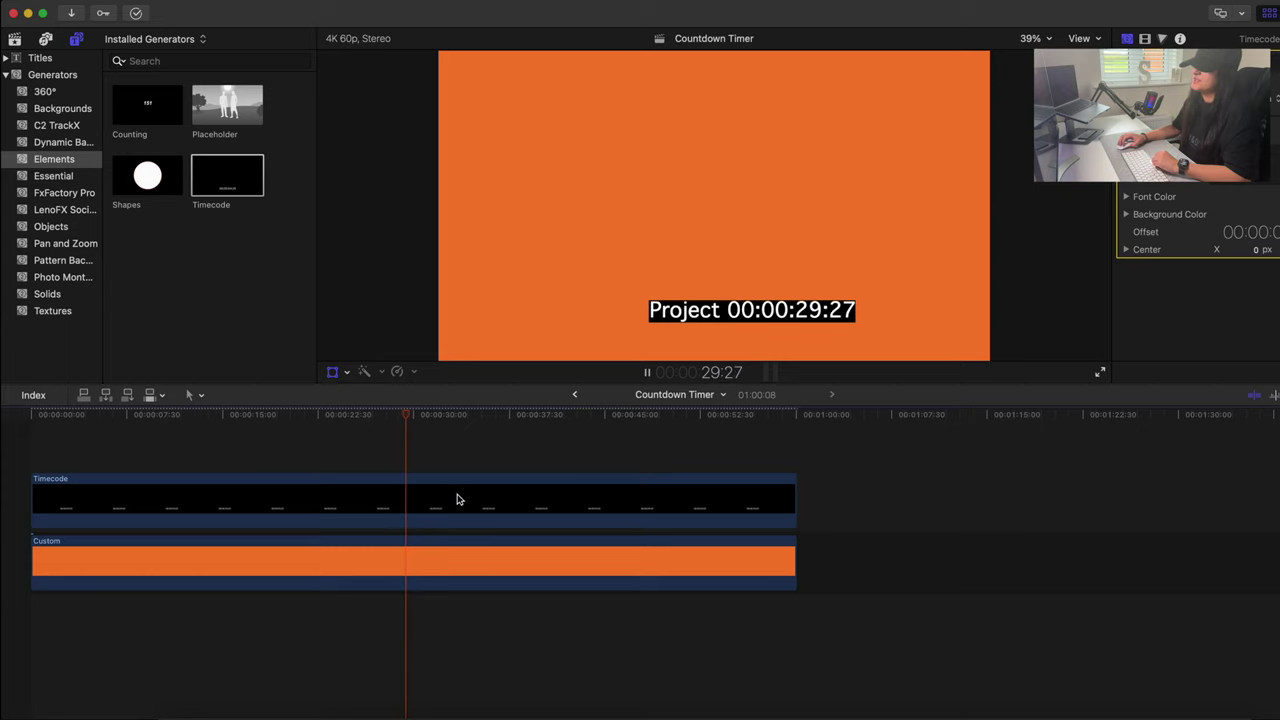
key("space")
Step: Clear the Timecode clip's label text and set its background color opacity to 0
left_click(400, 497)
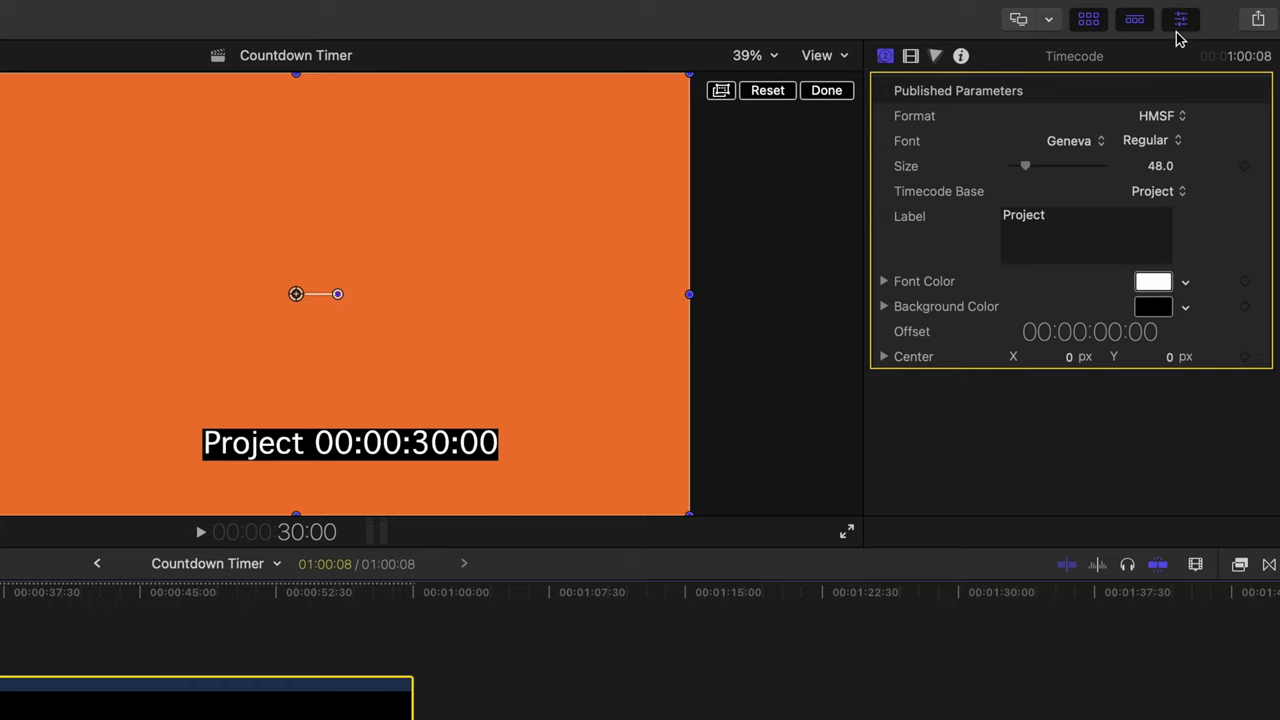
left_click(1180, 20)
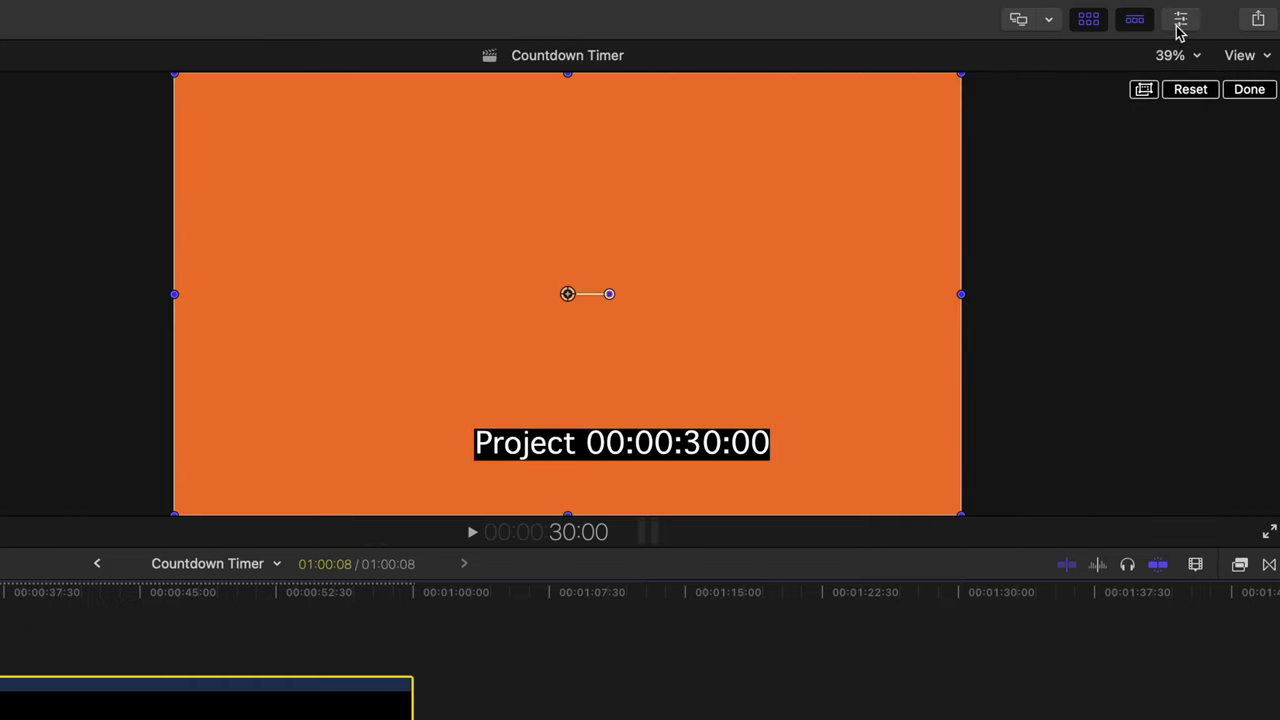
left_click(1181, 20)
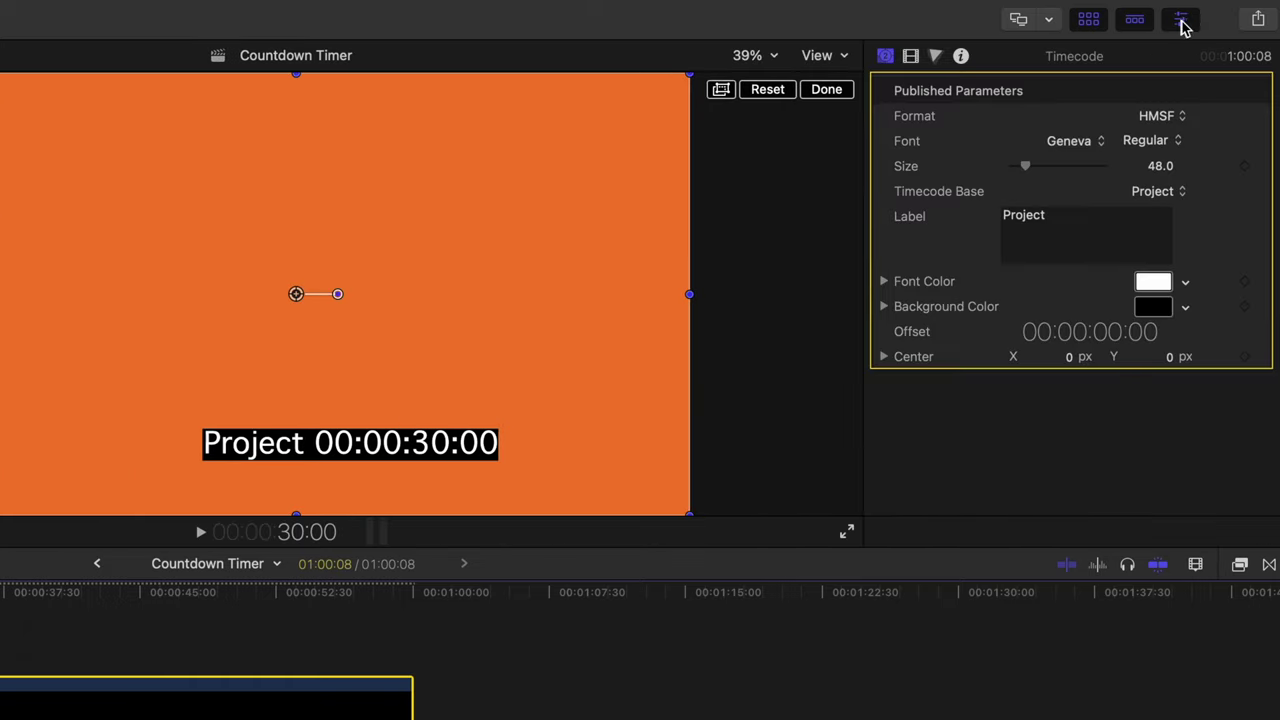
double_click(1037, 226)
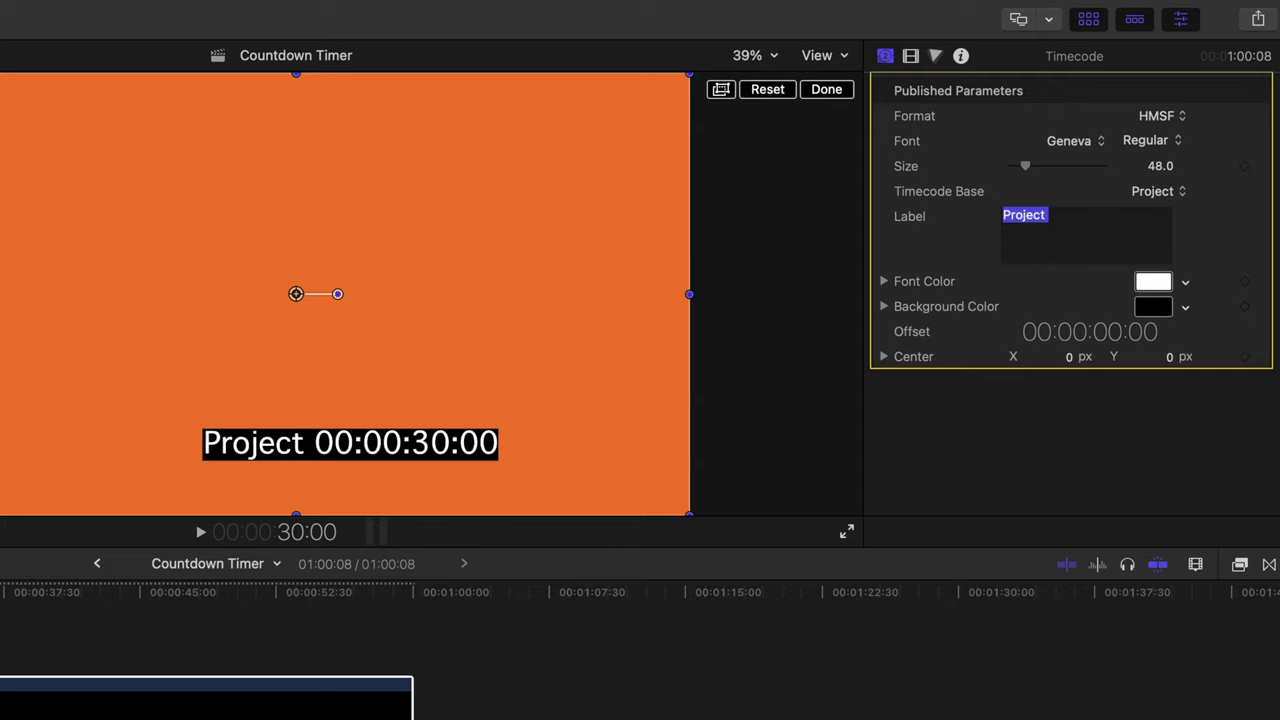
key("BackSpace")
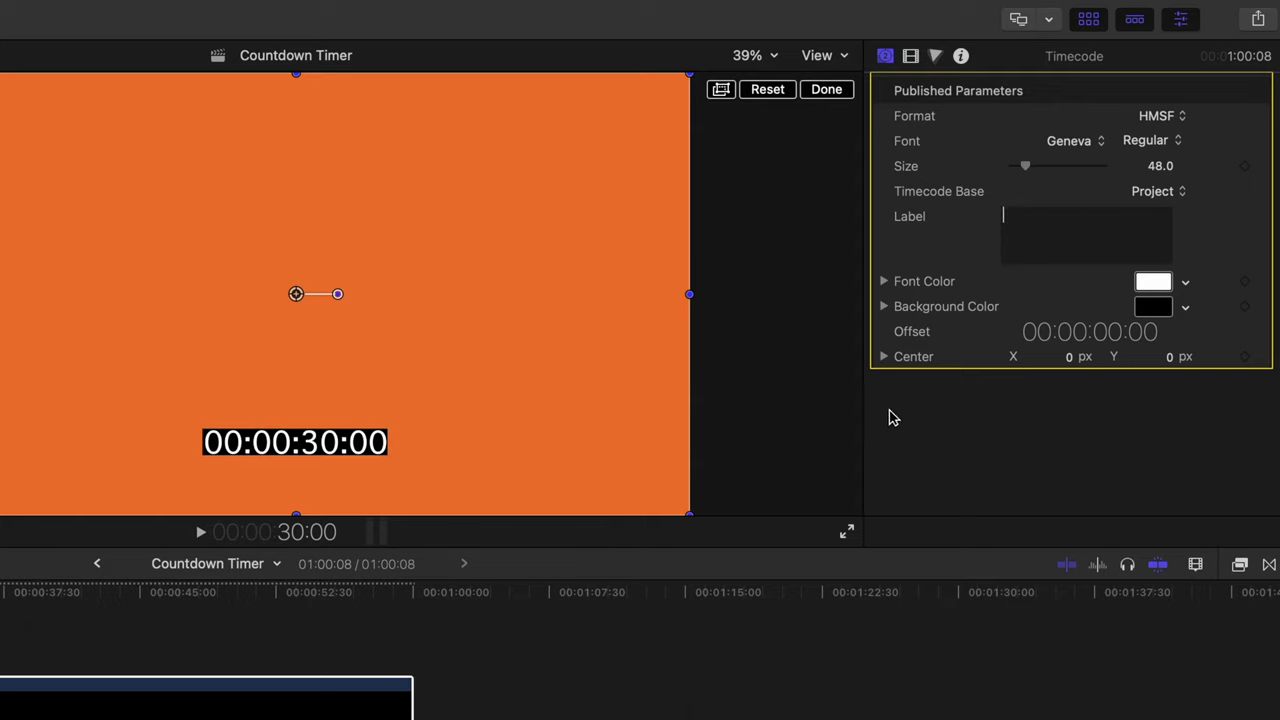
left_click(884, 307)
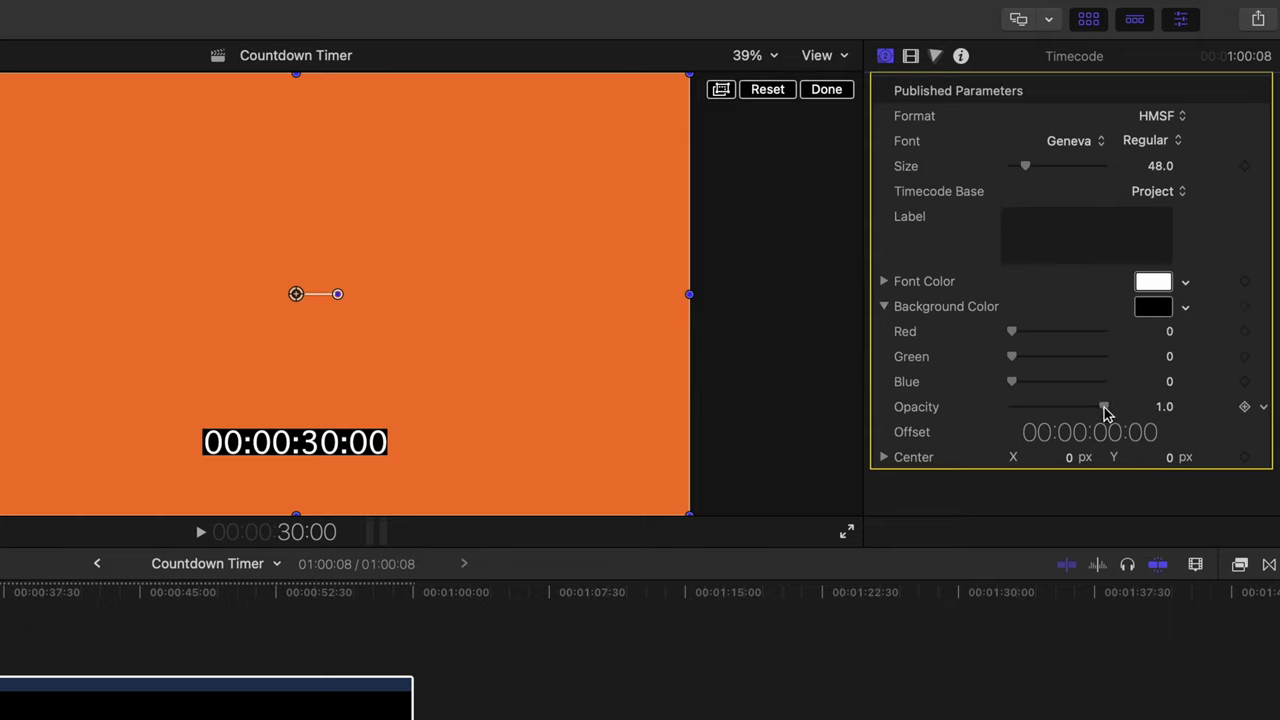
left_click_drag(1106, 413, 958, 413)
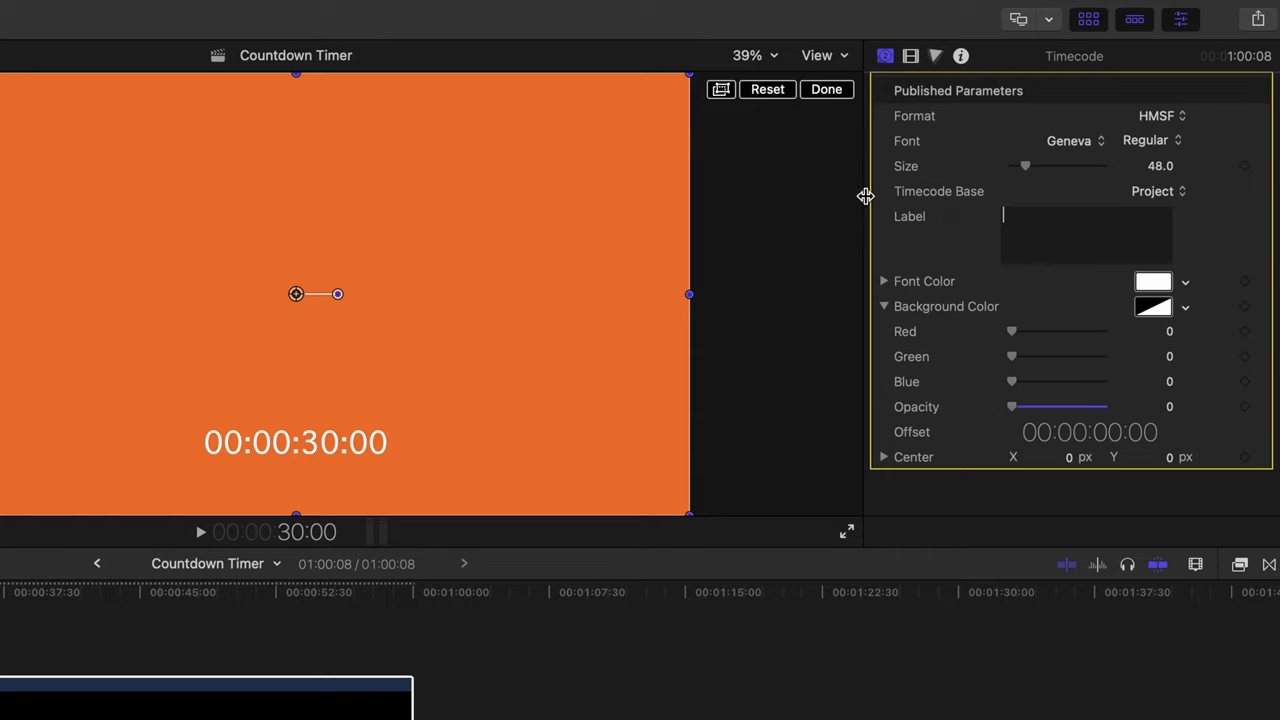
Step: Crop the timecode to minutes and seconds, trimming 1703 px from the left and 1697 px from the right, and preview the playback
left_click(910, 57)
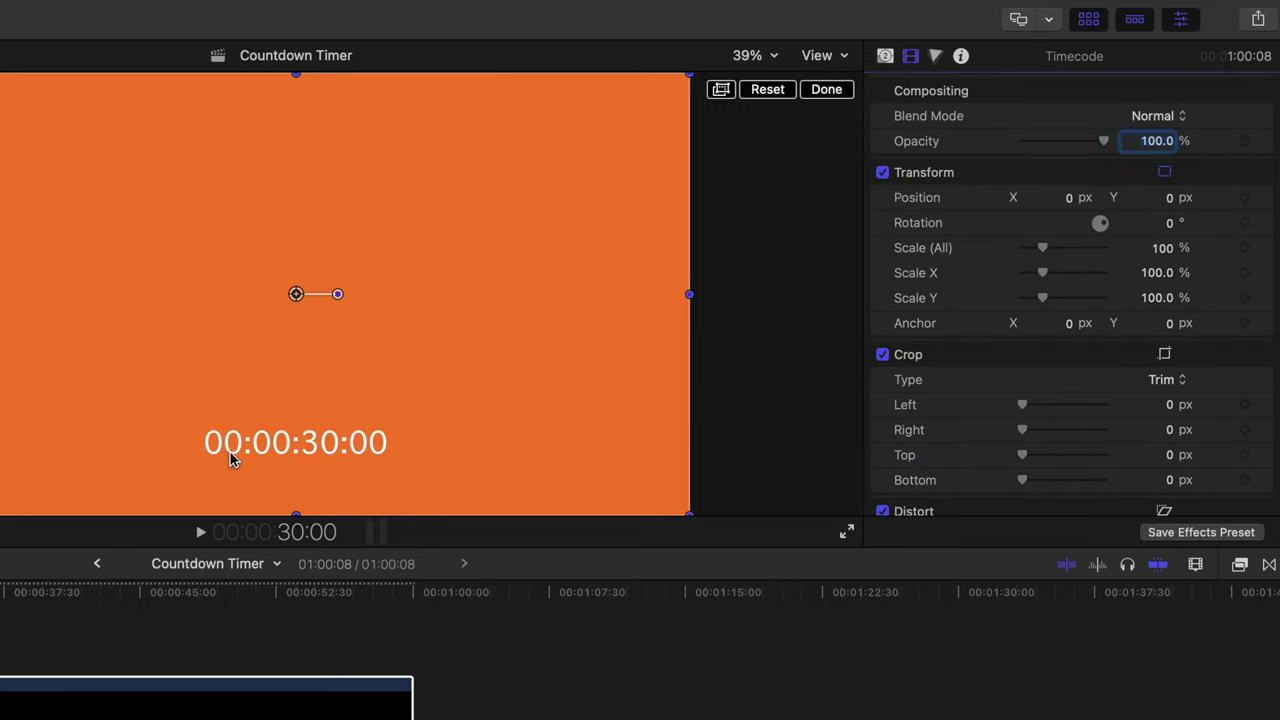
left_click(279, 453)
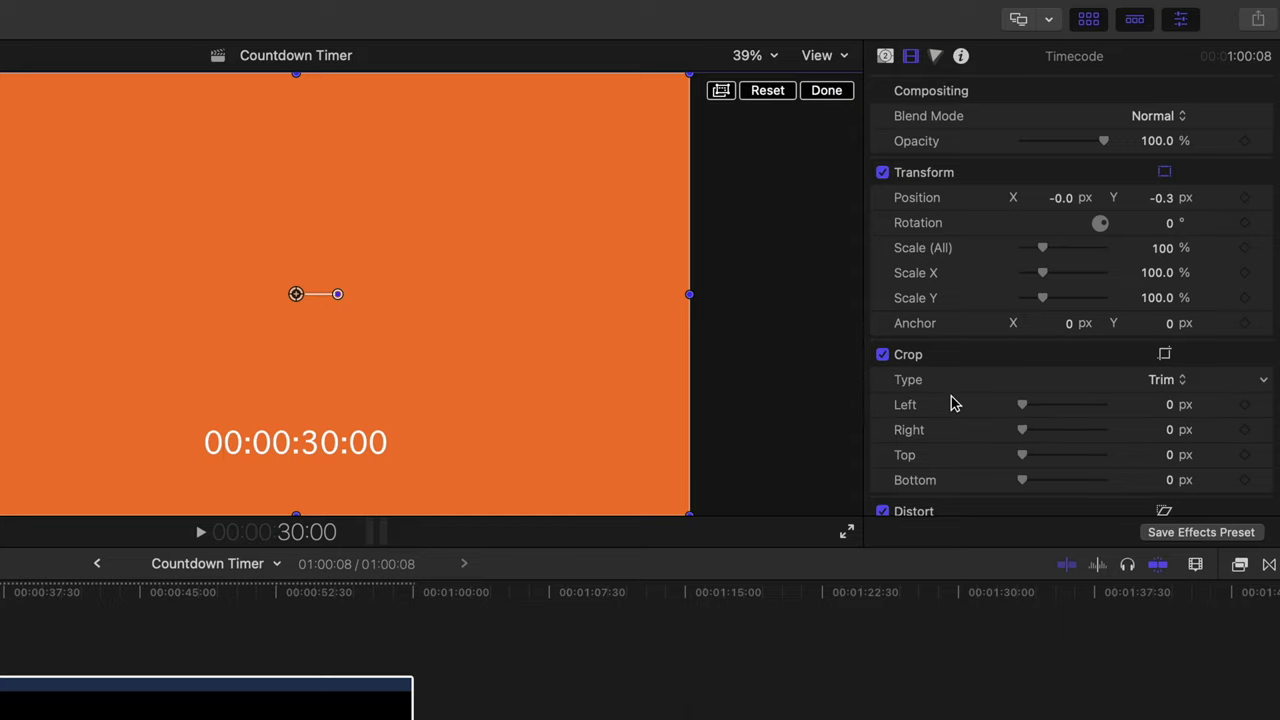
left_click(883, 356)
left_click(883, 356)
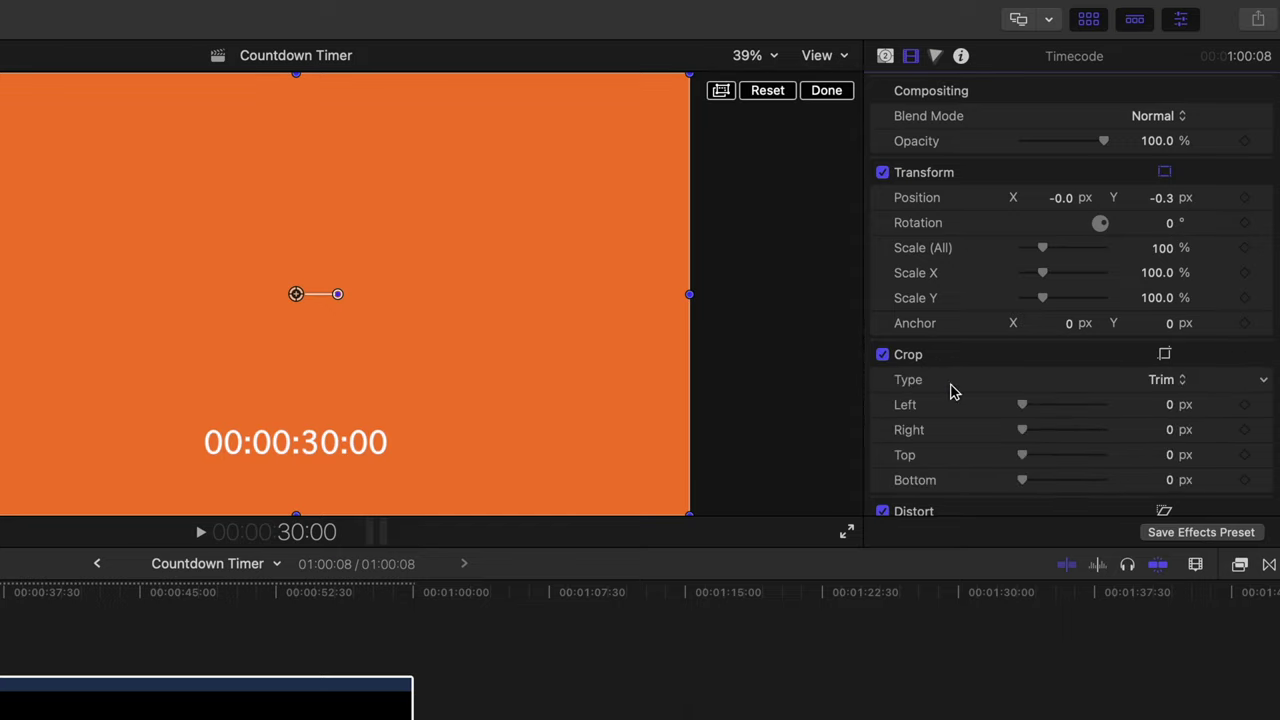
left_click_drag(1023, 409, 1089, 410)
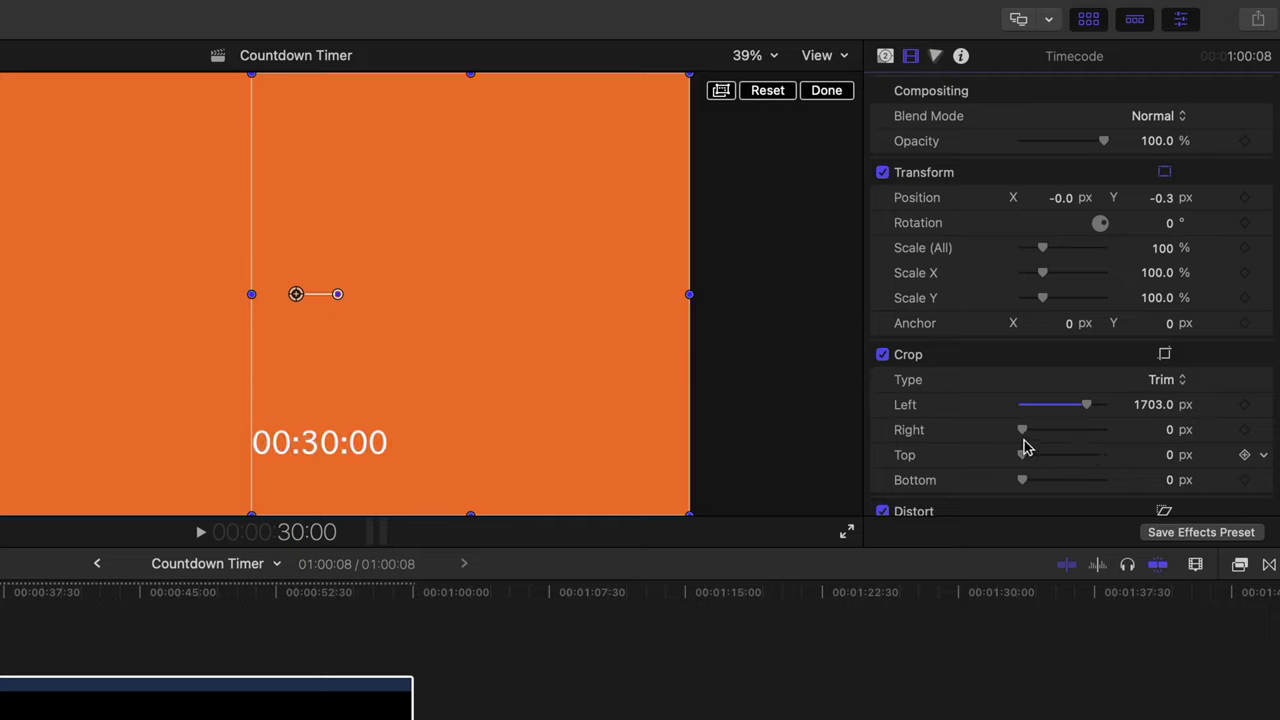
left_click_drag(1023, 435, 1090, 438)
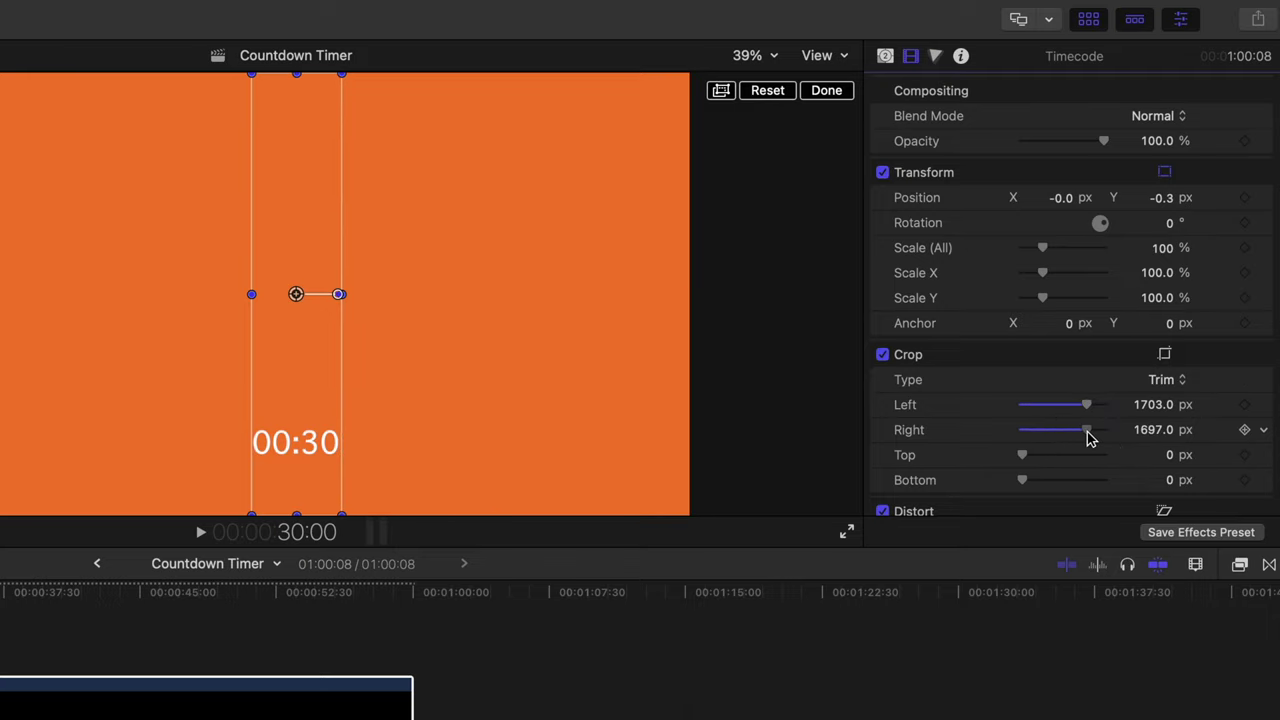
key("space")
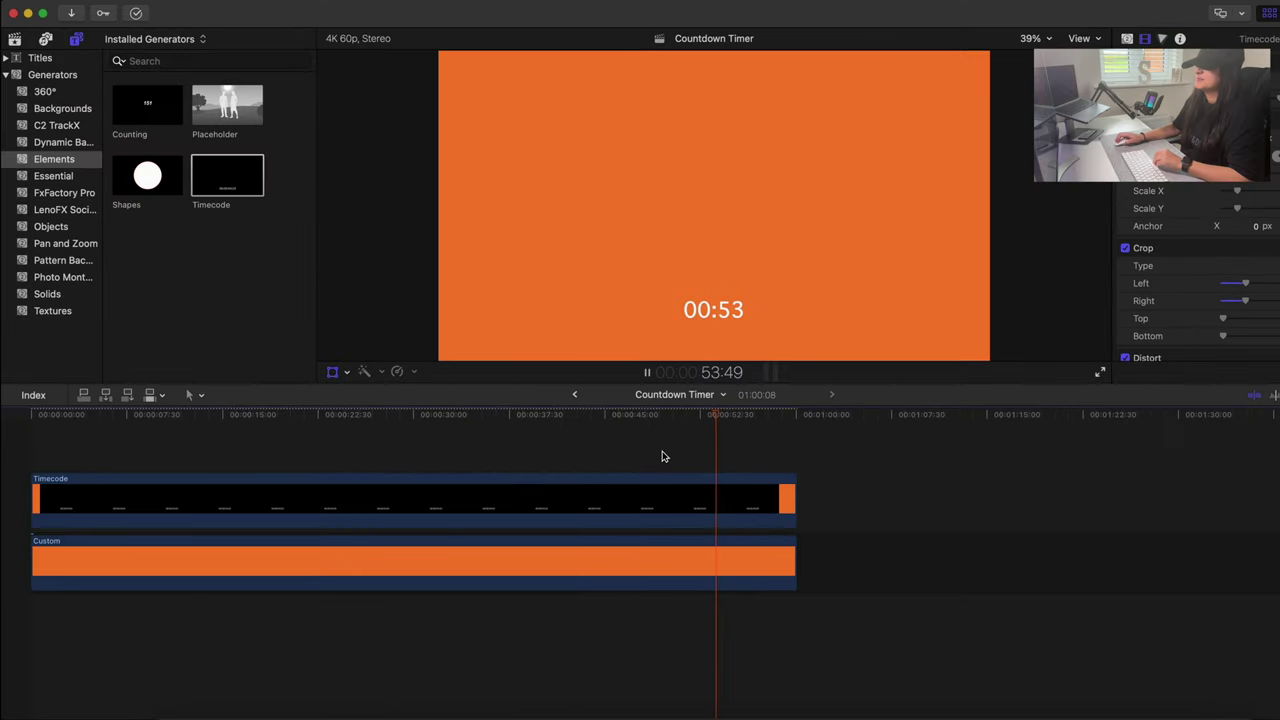
key("space")
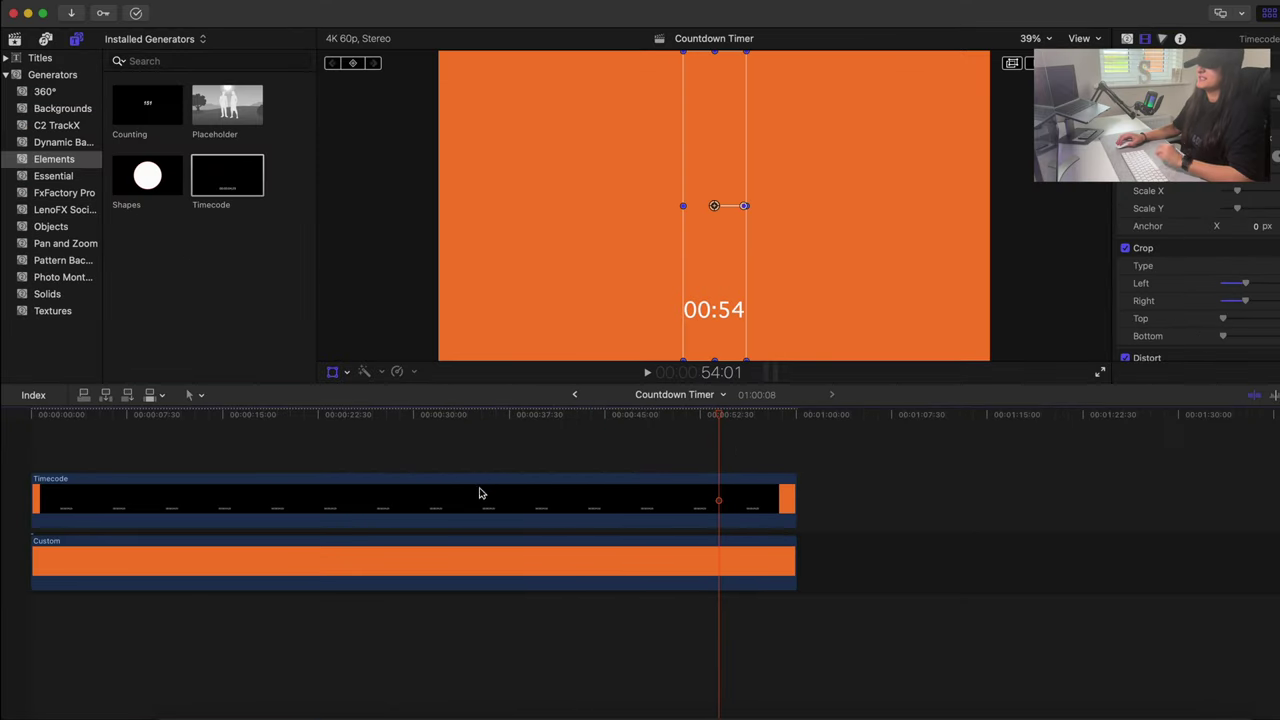
Step: Change the Timecode clip's font to Helvetica in the Bold style
left_click(480, 494)
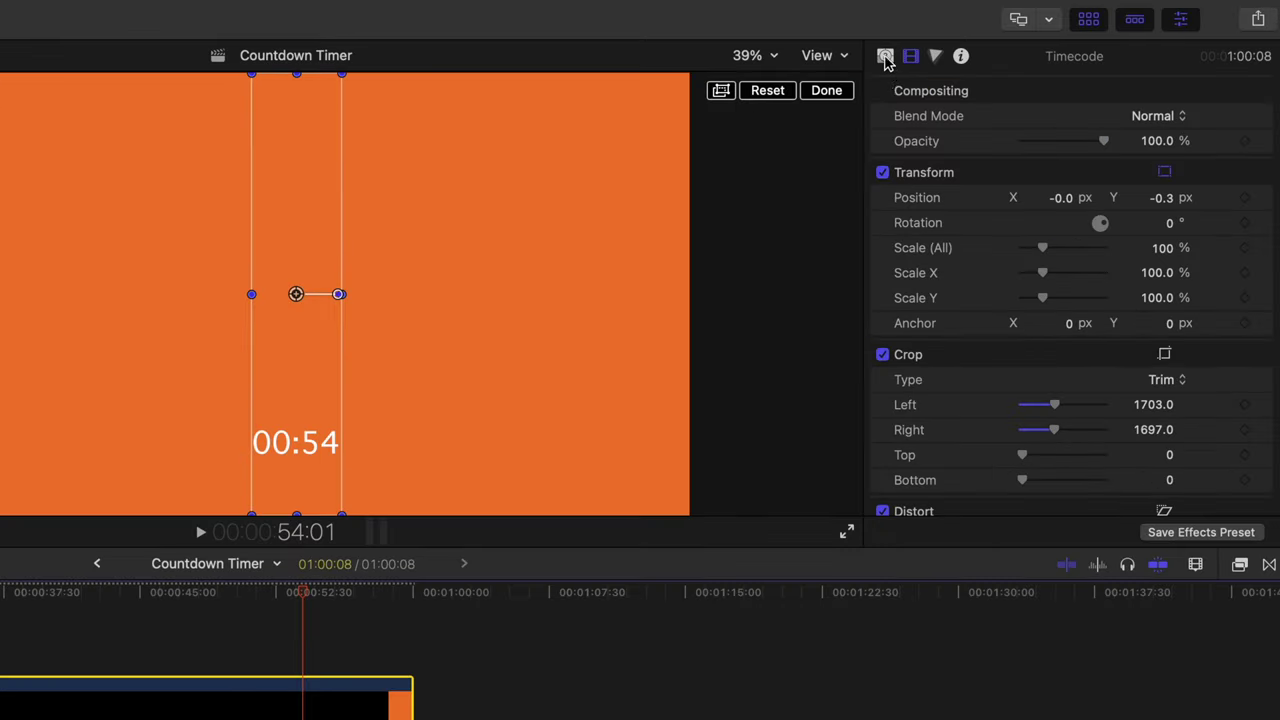
left_click(1127, 38)
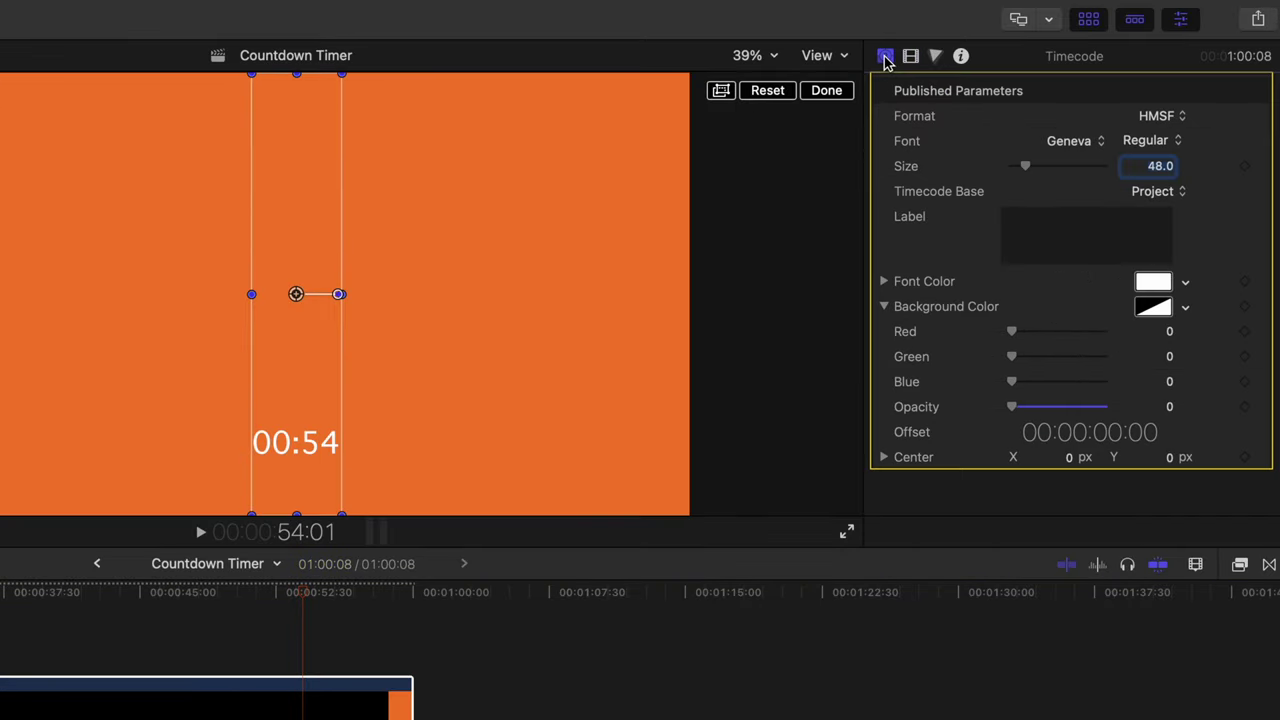
left_click(1085, 147)
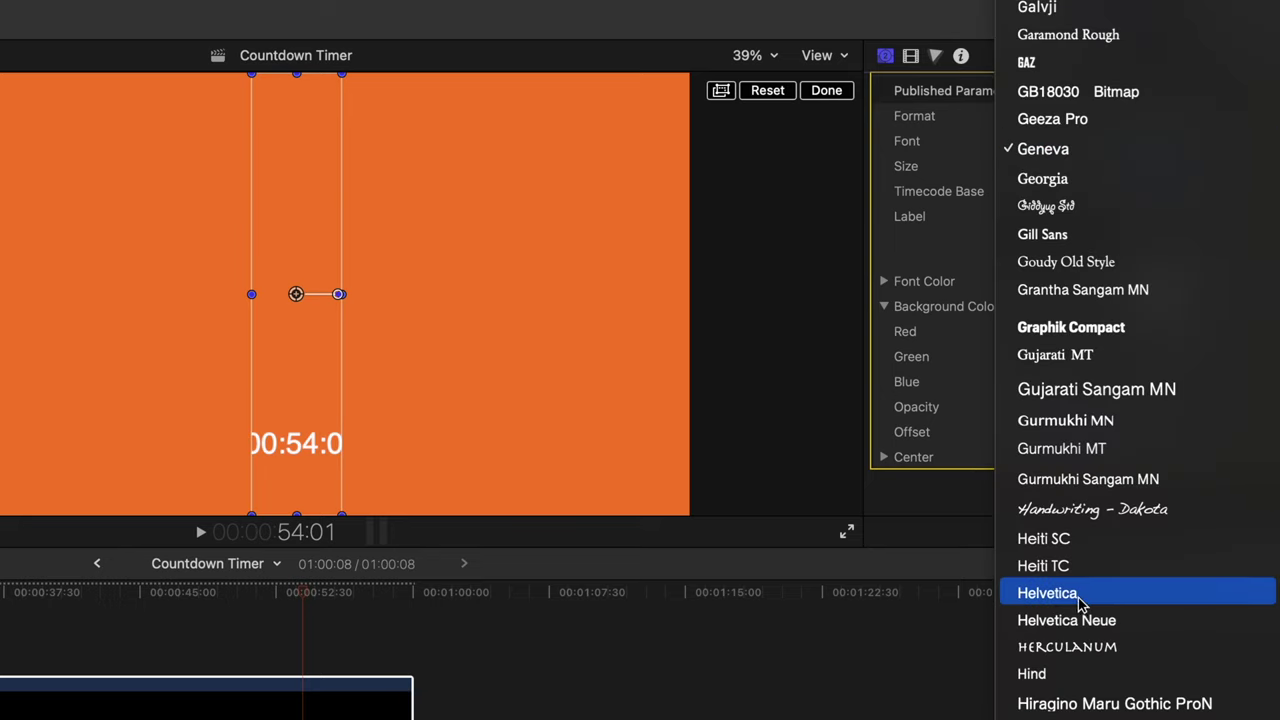
left_click(1080, 596)
left_click(1157, 145)
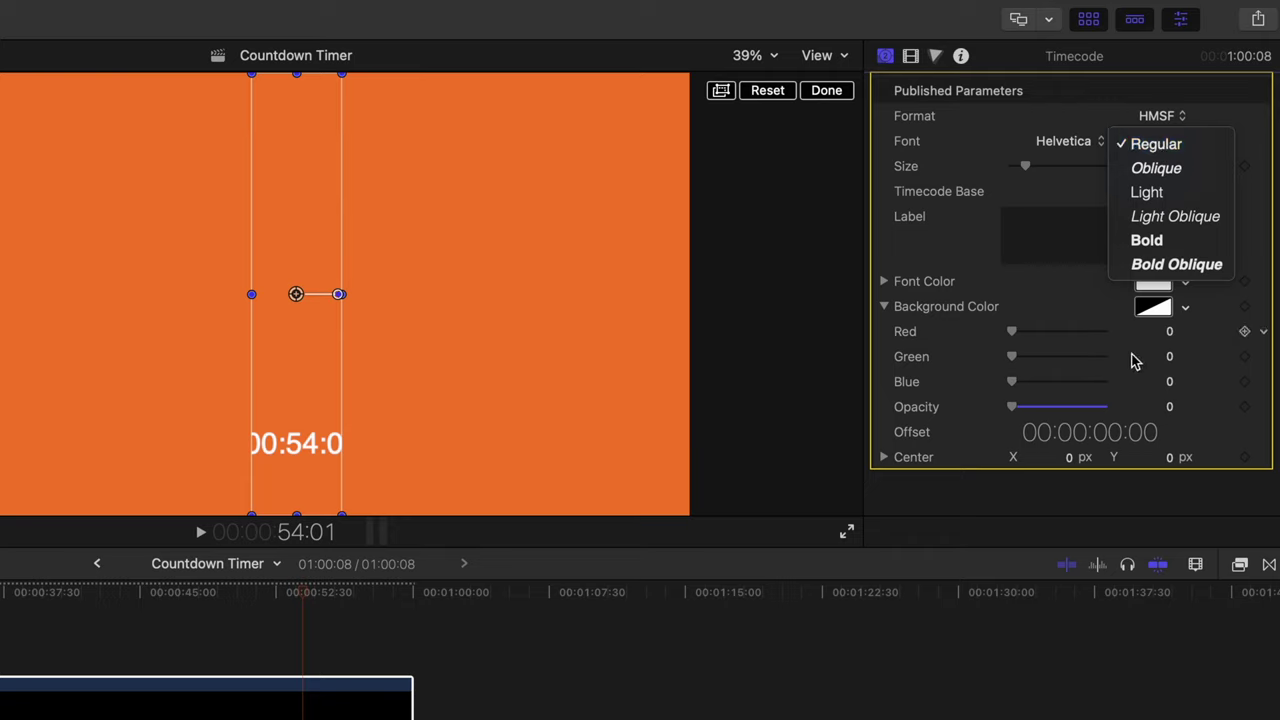
left_click(1162, 242)
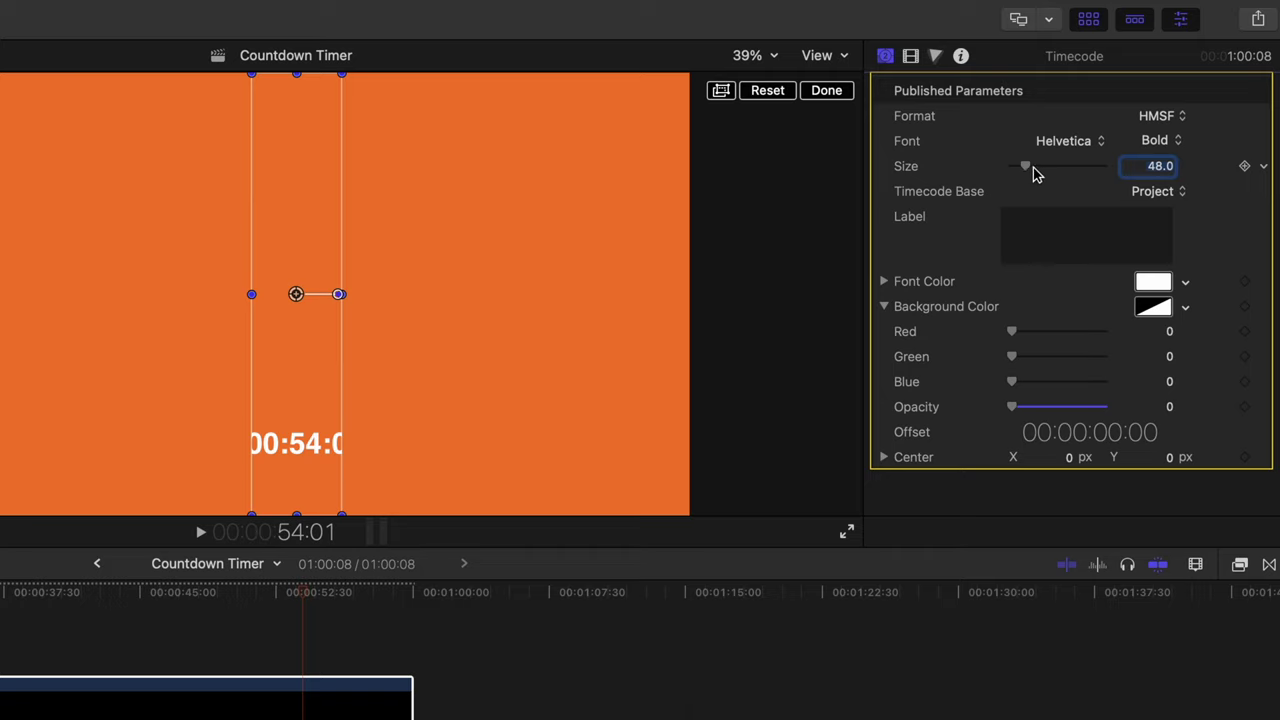
Step: Set the Timecode clip's font size to 55 so only minutes and seconds fit within the crop
left_click_drag(1030, 172, 1029, 167)
left_click(1152, 165)
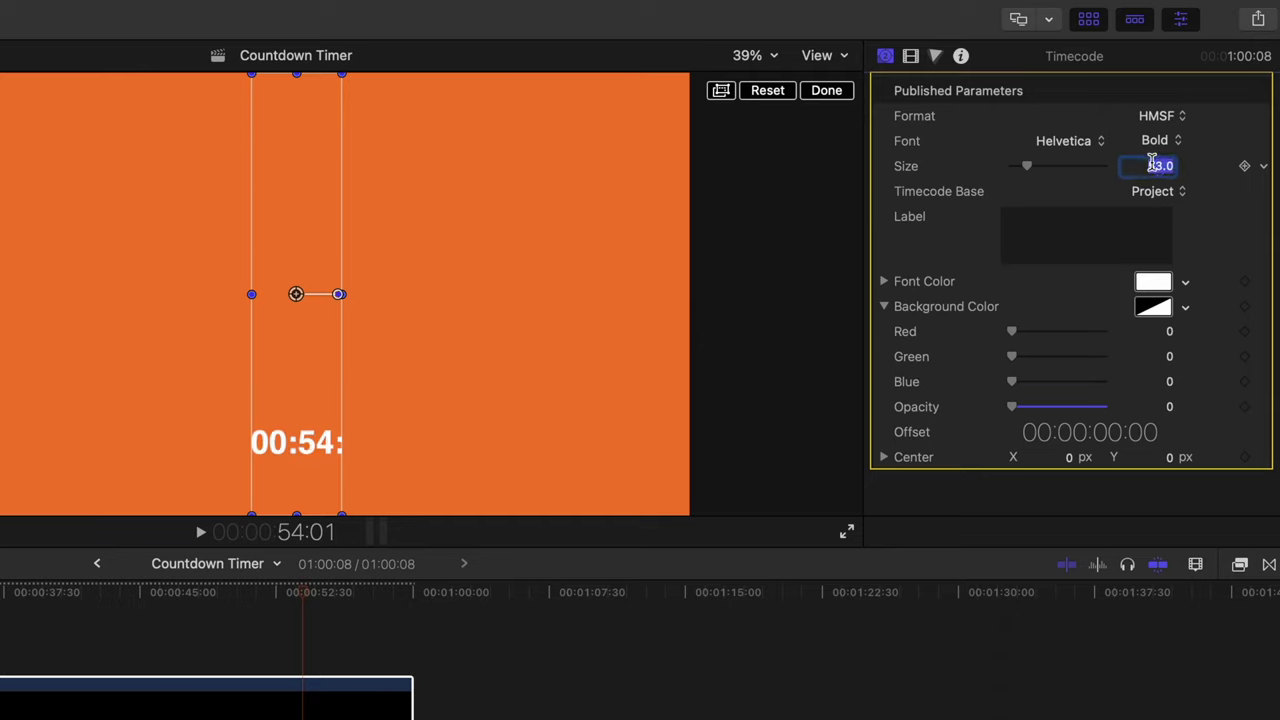
type("55")
key("Return")
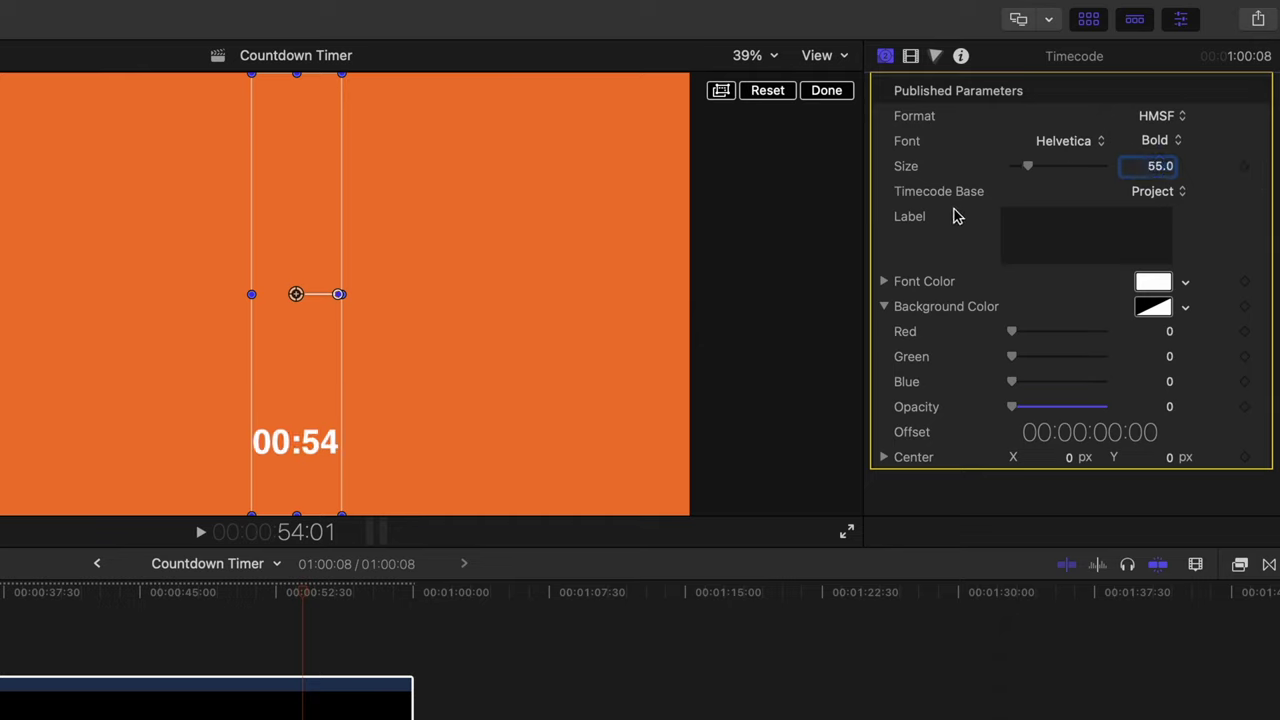
Step: Play the timeline around the 35-second mark to check that the enlarged timecode fits its left and right crop
left_click(911, 57)
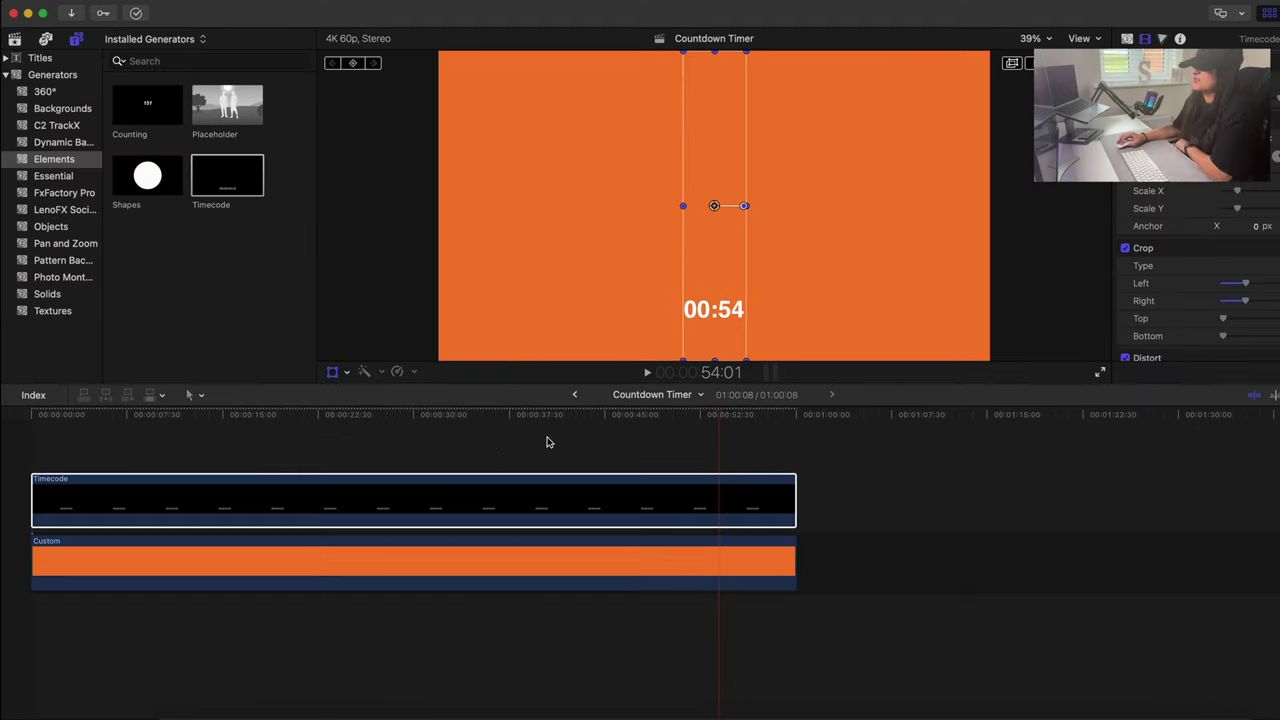
left_click(491, 434)
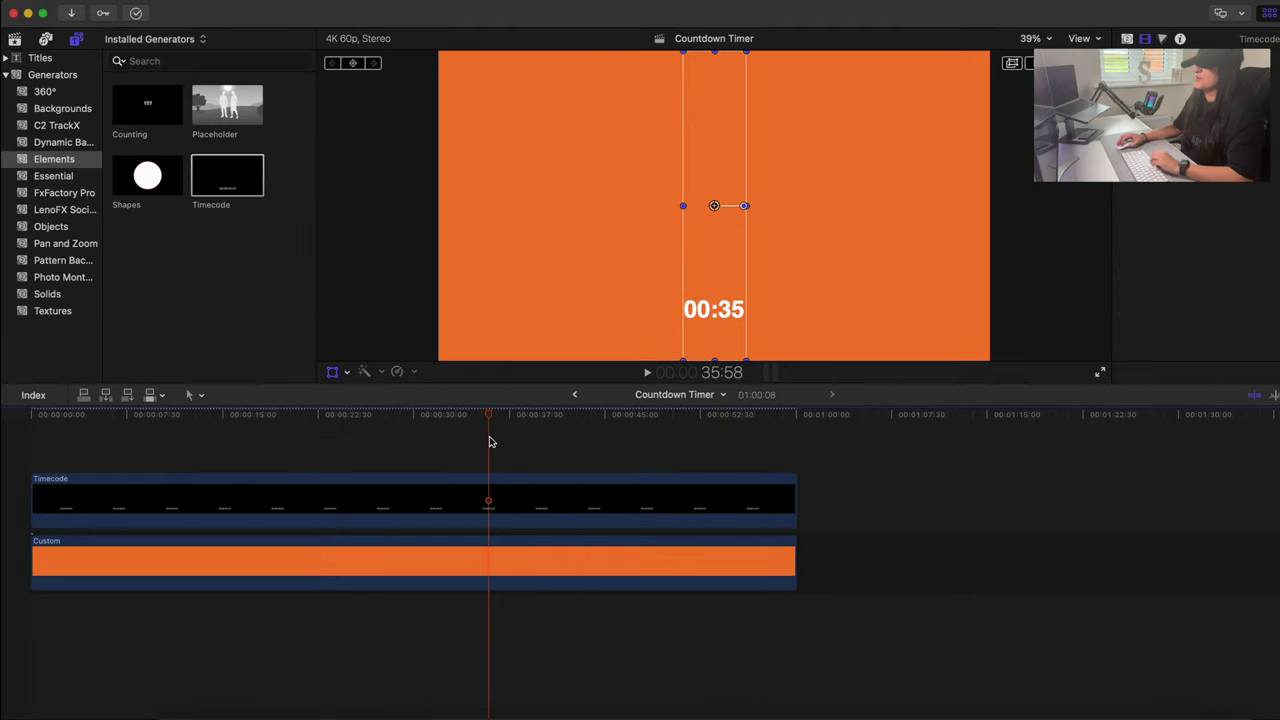
key("space")
left_click(591, 500)
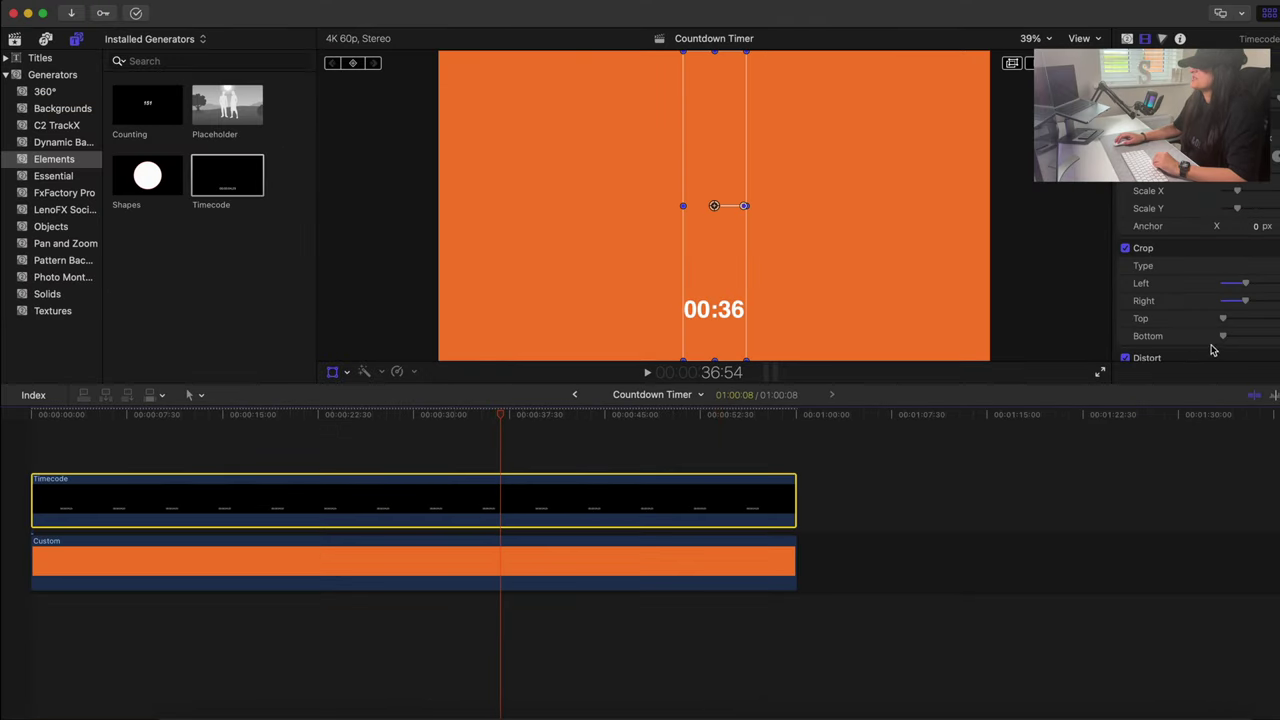
left_click_drag(1244, 283, 1238, 290)
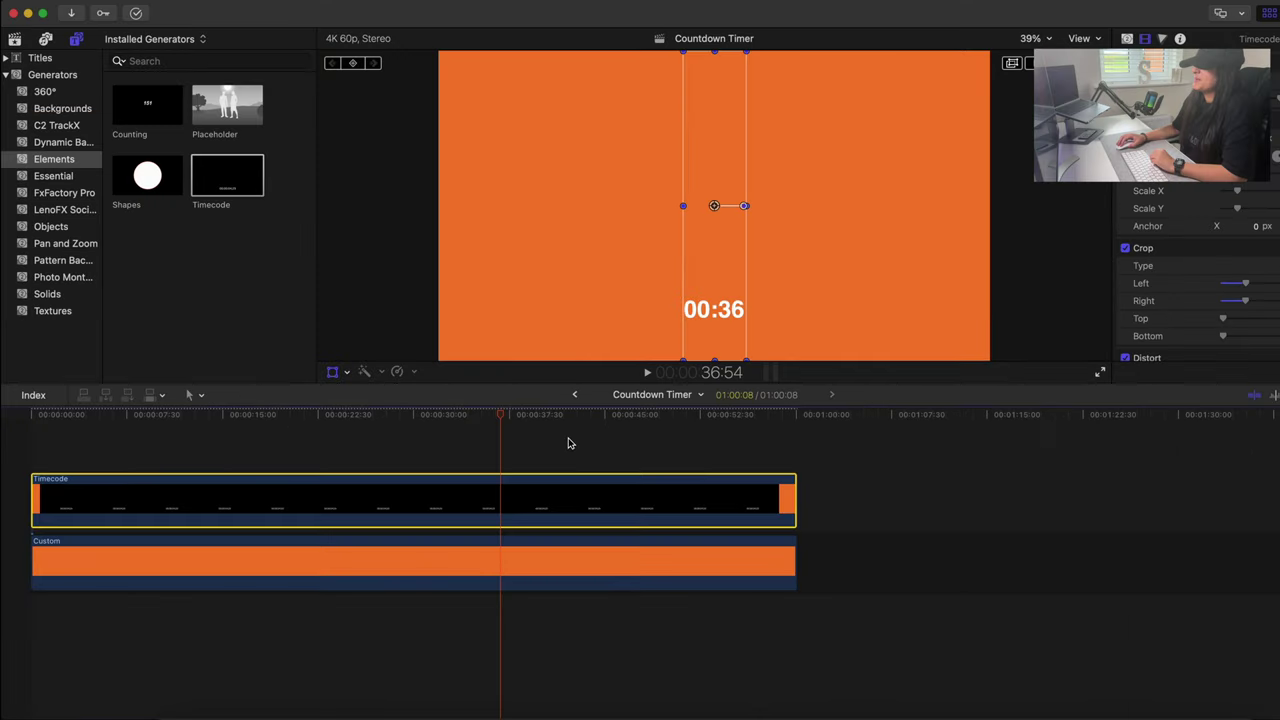
left_click(569, 443)
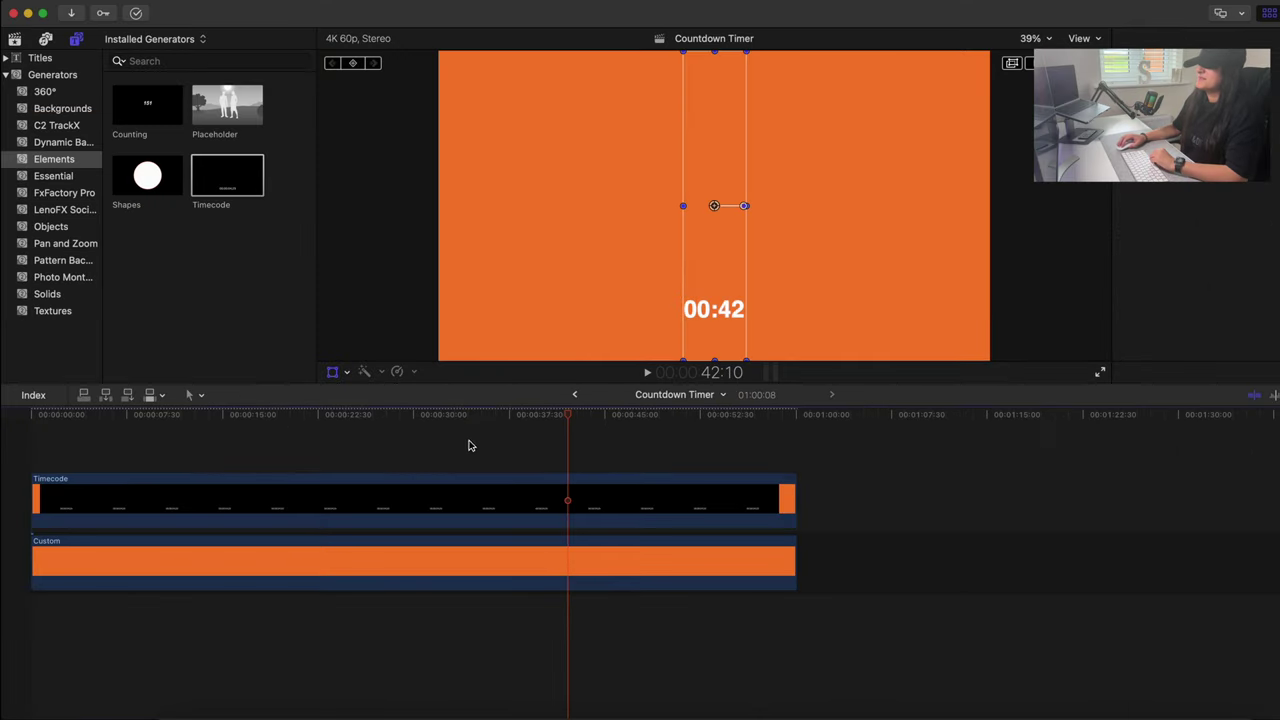
left_click(463, 445)
key("space")
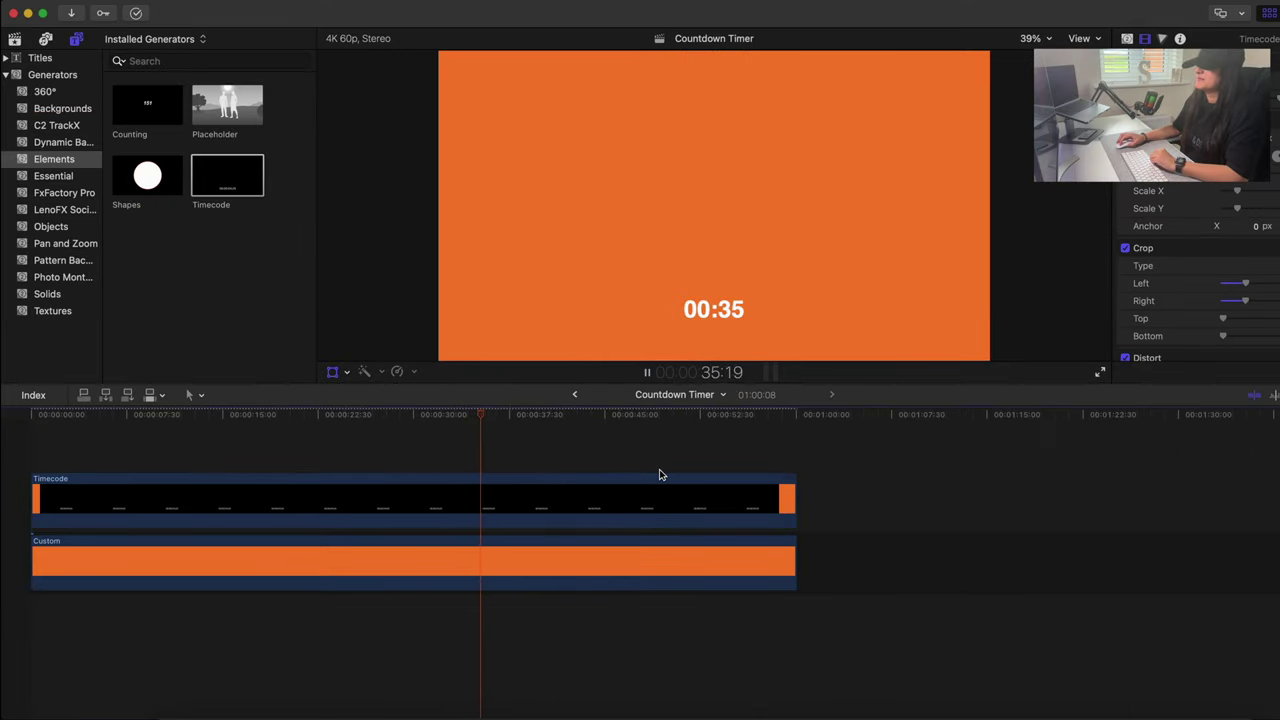
key("space")
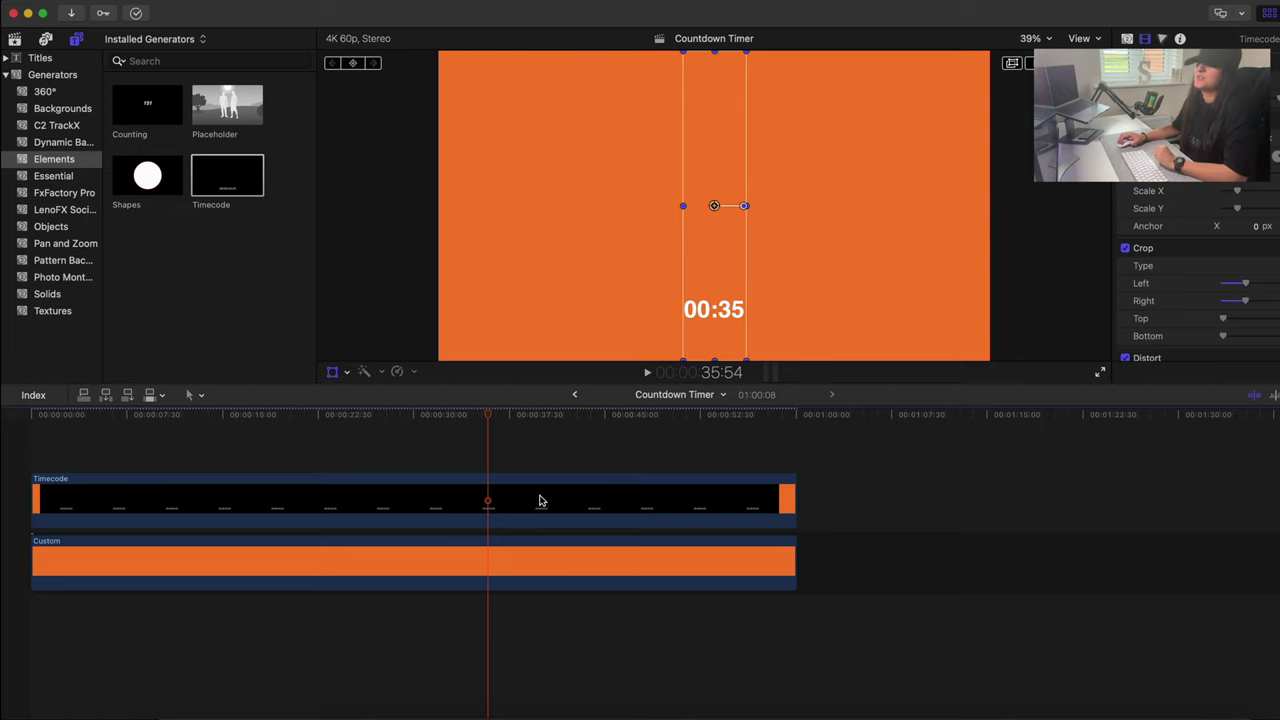
Step: Add the Shapes generator above the Timecode clip from the timeline start and extend it to the end of the other clips
left_click(507, 507)
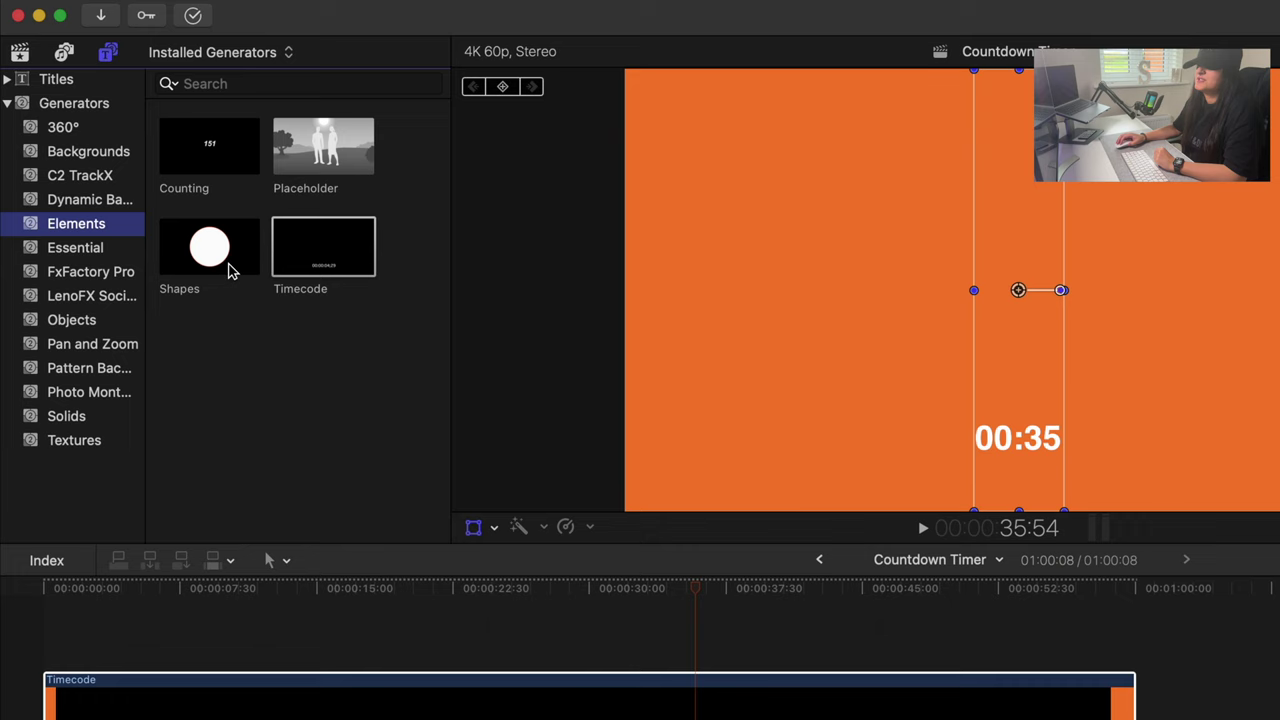
left_click(152, 192)
left_click_drag(218, 270, 52, 630)
left_click_drag(224, 681, 1100, 684)
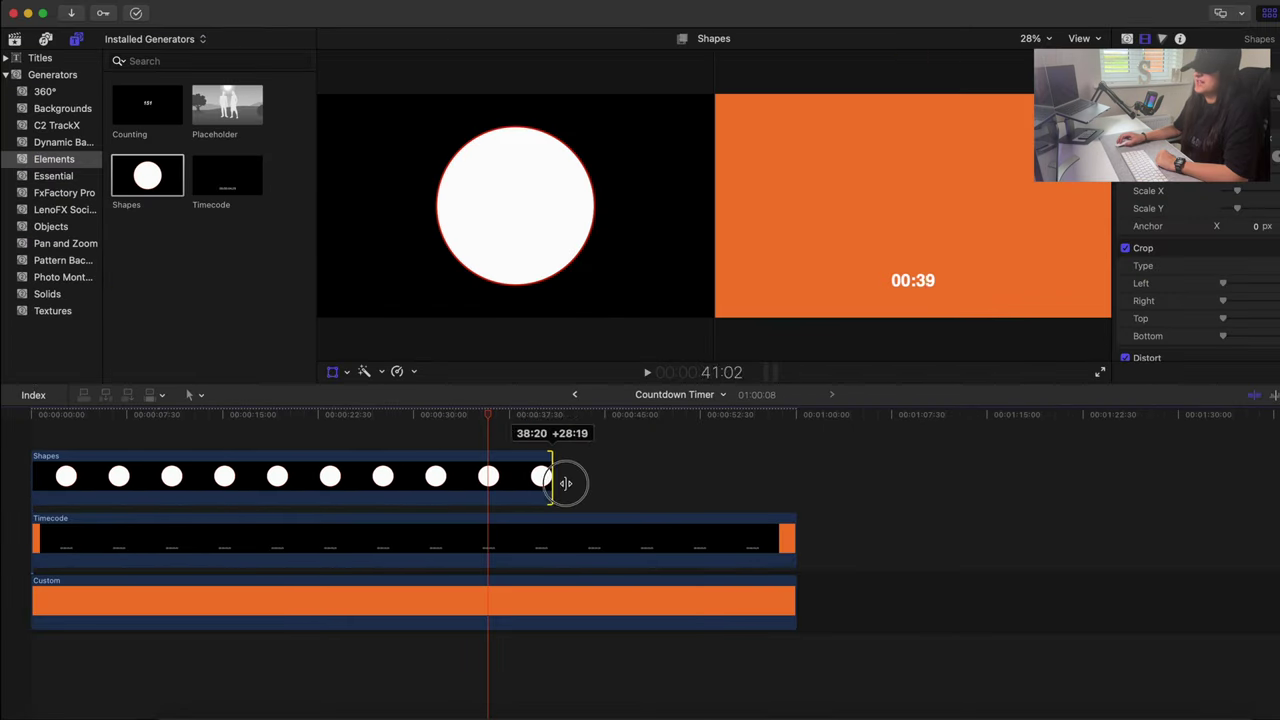
mouse_move(776, 481)
left_mouse_down()
mouse_move(786, 474)
mouse_move(783, 484)
left_mouse_up()
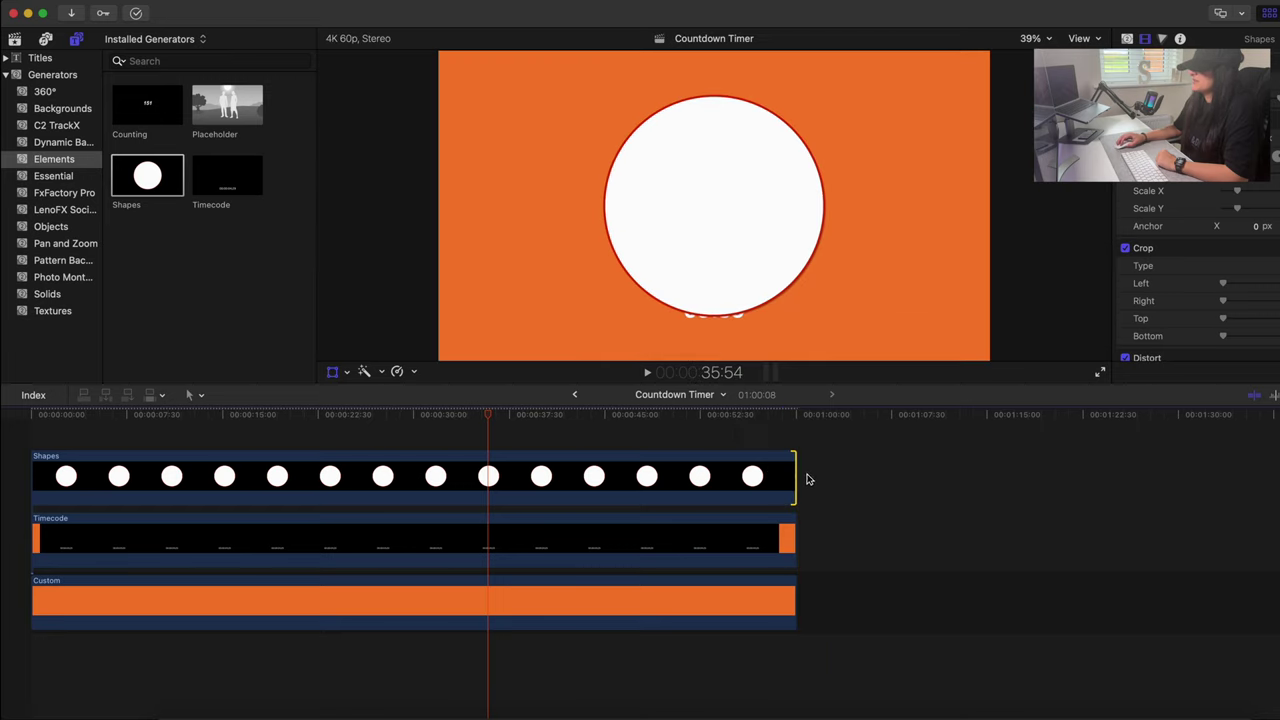
mouse_move(795, 471)
left_mouse_down()
mouse_move(737, 466)
mouse_move(795, 468)
left_mouse_up()
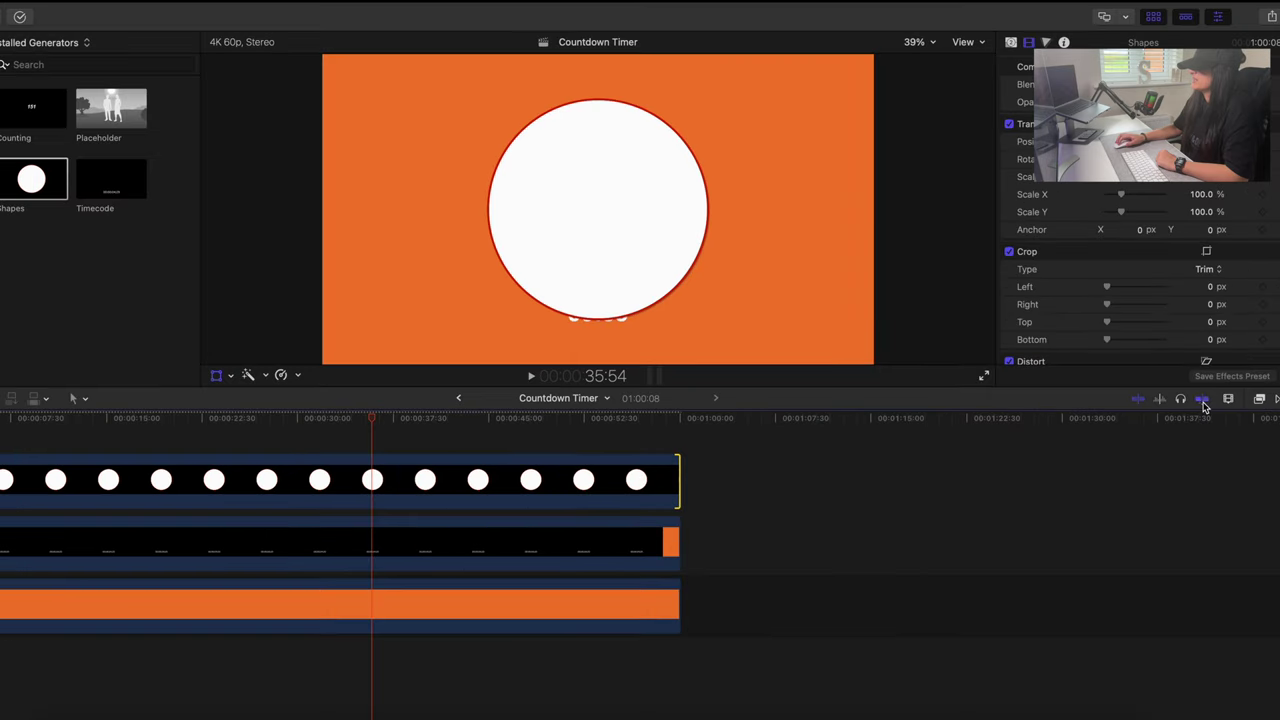
Step: Trim the ends of the Shapes and Timecode clips away from the orange clip's end and snap them back to it
mouse_move(676, 479)
left_mouse_down()
mouse_move(786, 478)
mouse_move(571, 478)
mouse_move(717, 479)
mouse_move(671, 478)
left_mouse_up()
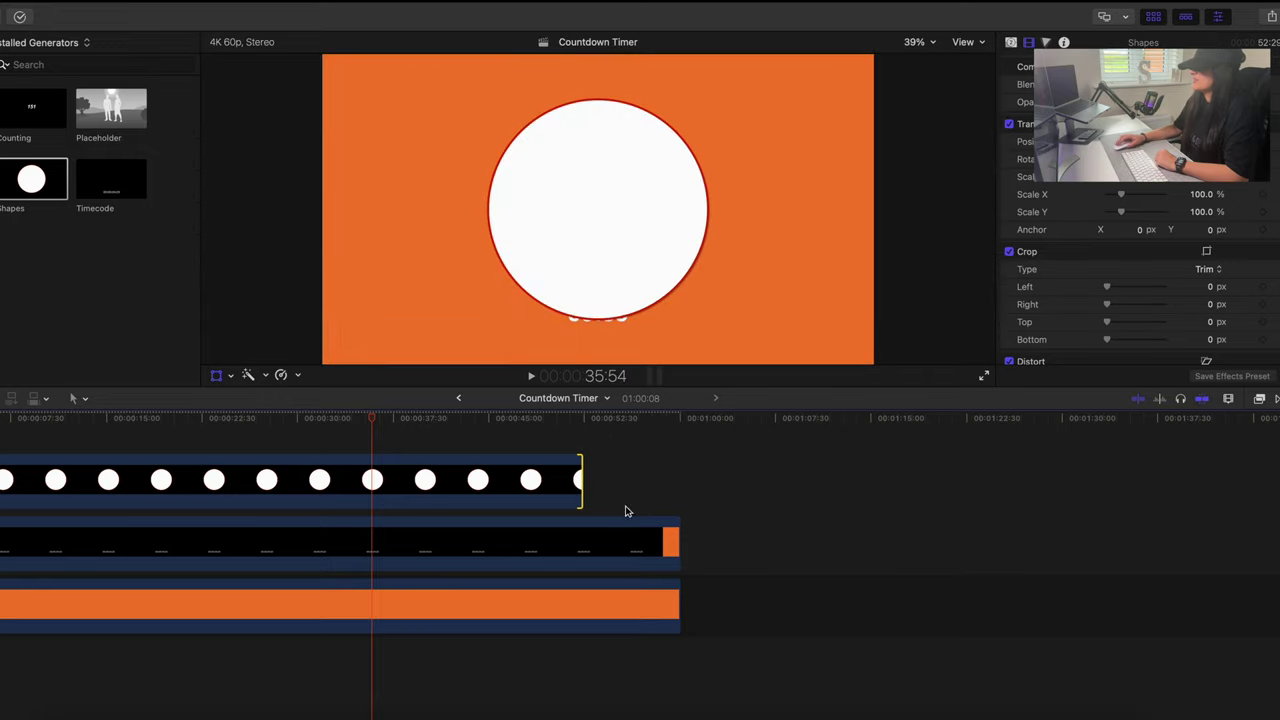
left_click_drag(581, 485, 689, 481)
left_click(657, 543)
left_click_drag(679, 543, 931, 540)
left_click(685, 483)
left_click_drag(685, 483, 931, 482)
left_click_drag(858, 484, 678, 482)
left_click(931, 544)
left_click_drag(931, 544, 678, 542)
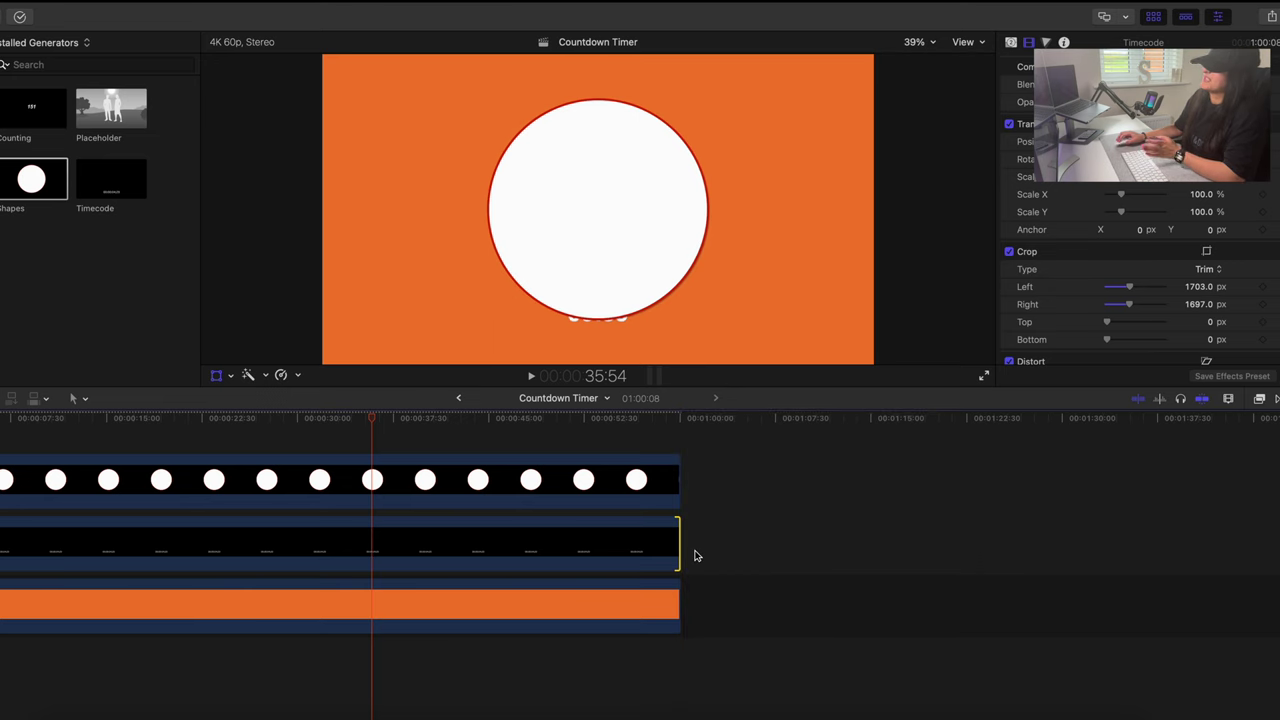
Step: Turn off the fill of the circle in the Shapes clip, leaving only its outline
left_click(349, 471)
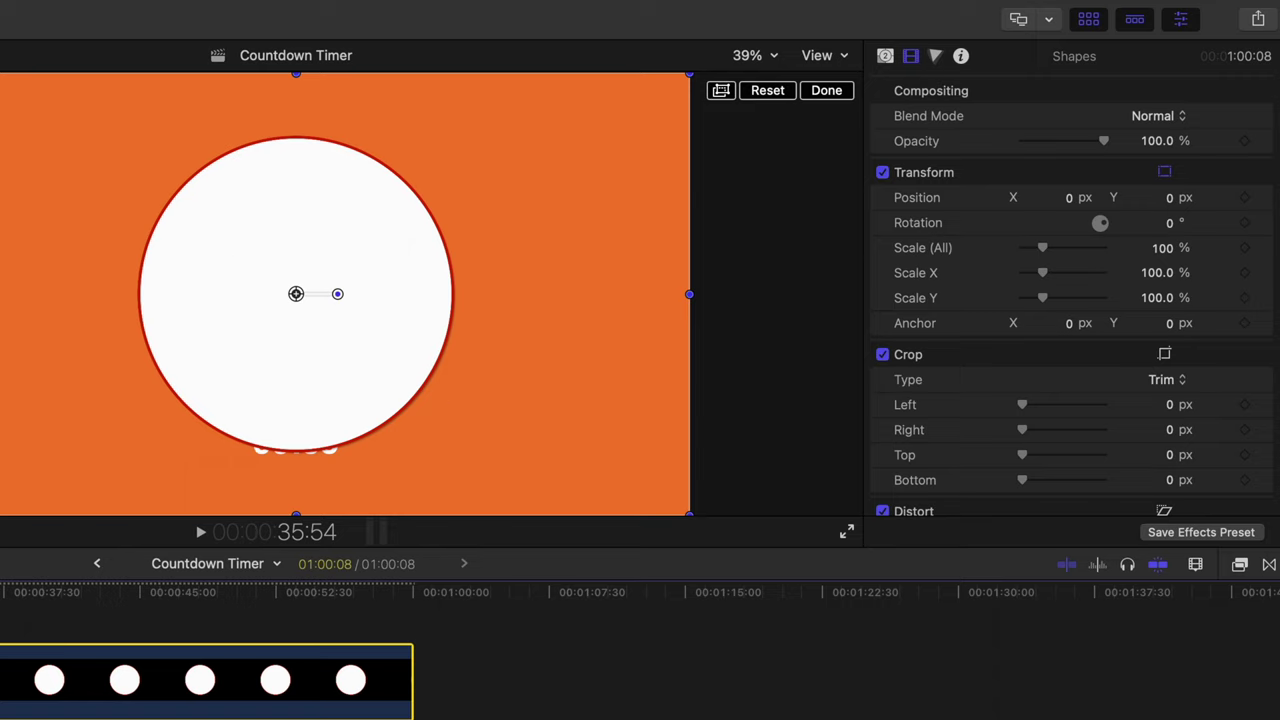
left_click(885, 56)
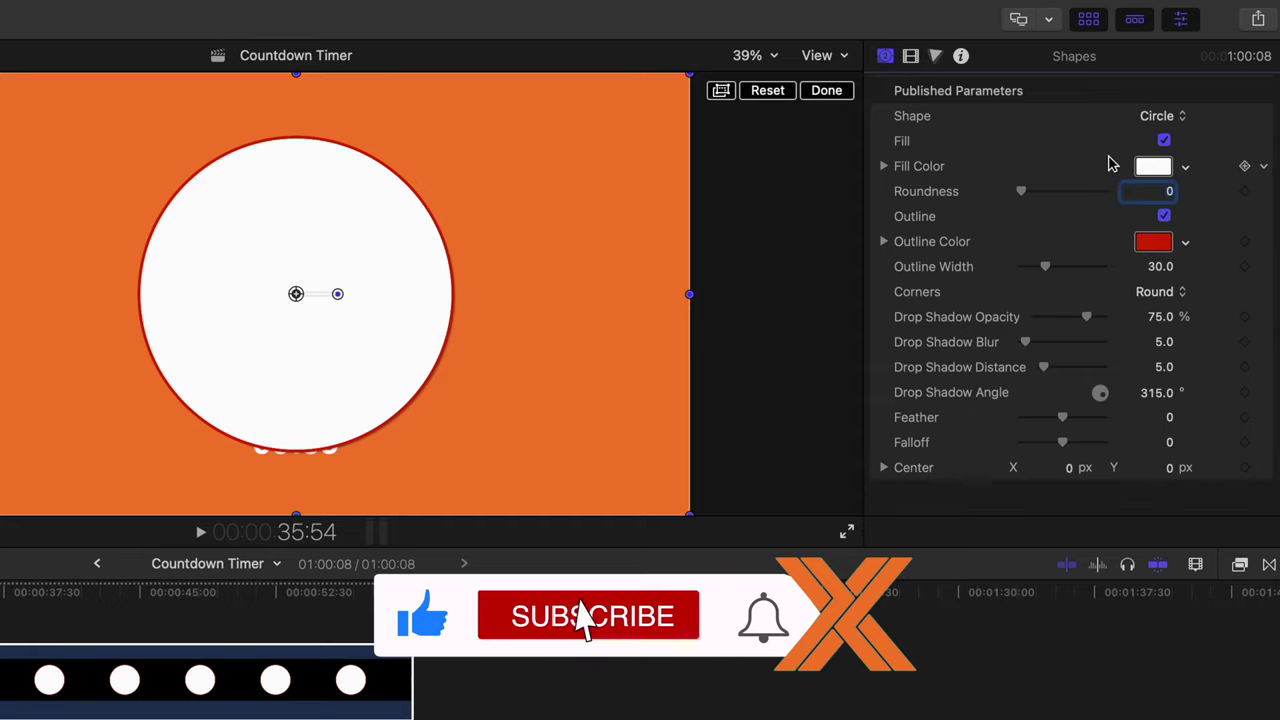
left_click(1164, 141)
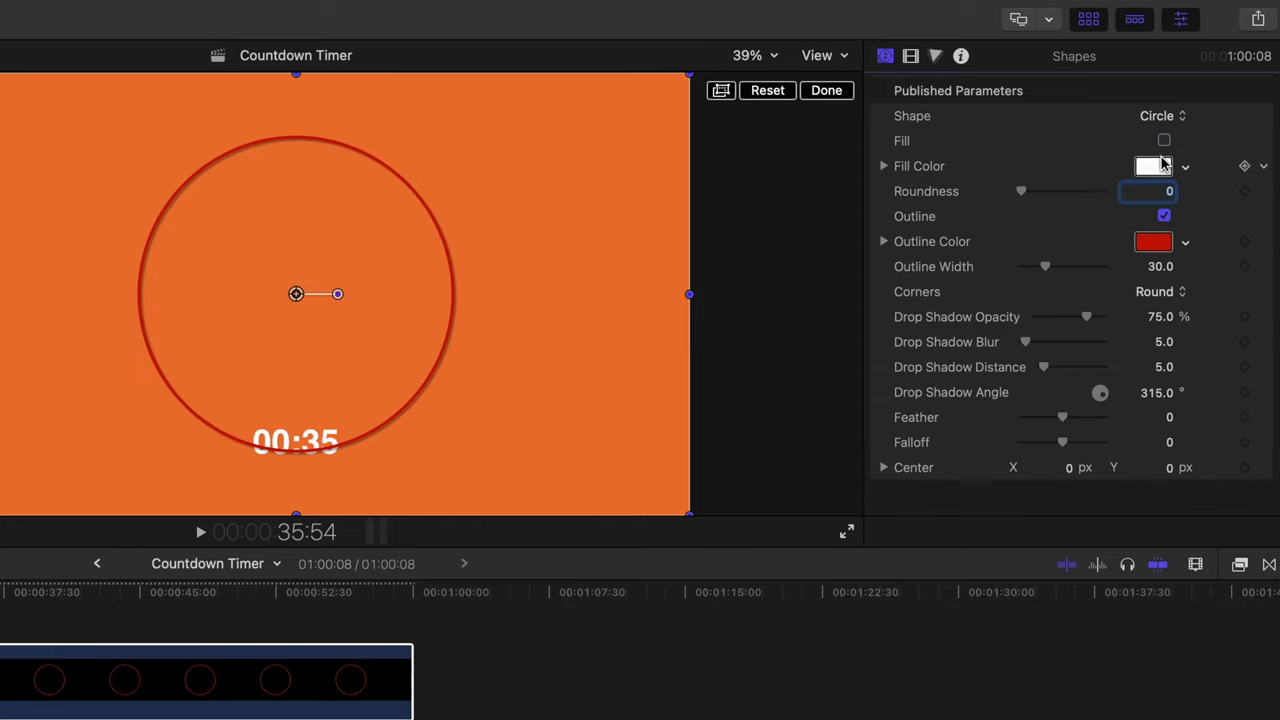
Step: Change the circle's outline color to White from the Apple color palette and close the color picker
left_click(1154, 243)
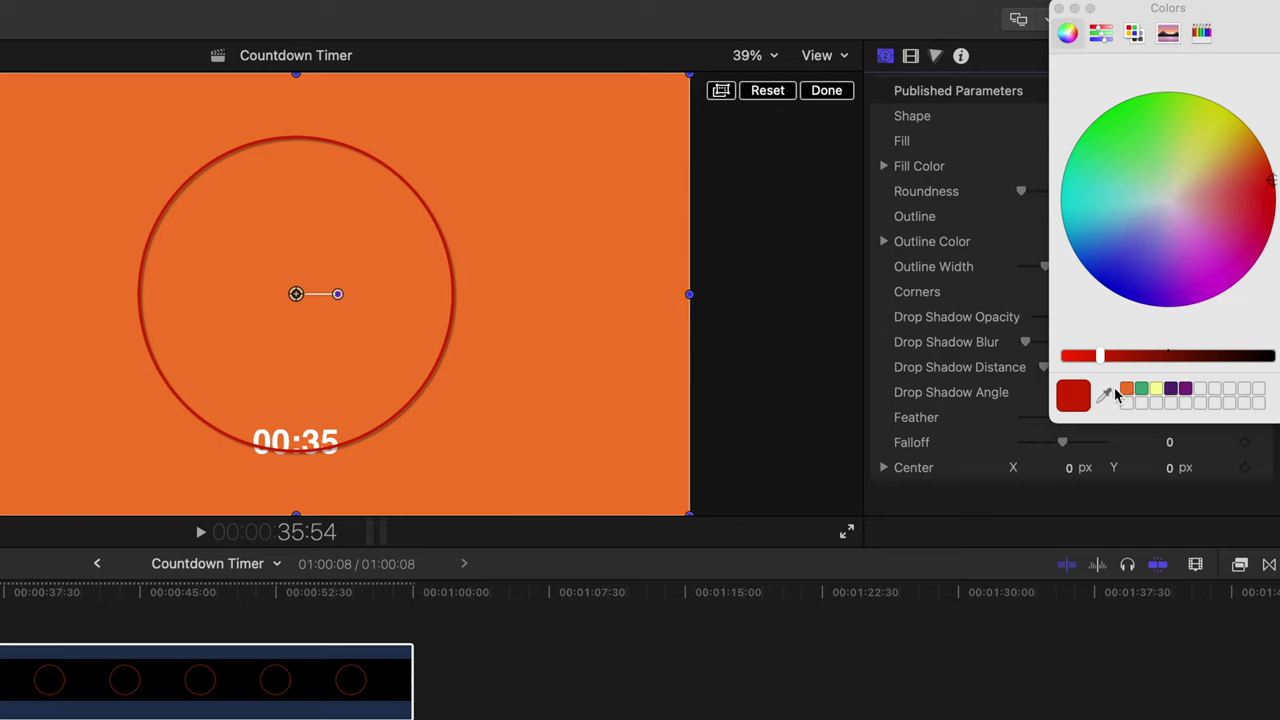
left_click(1161, 193)
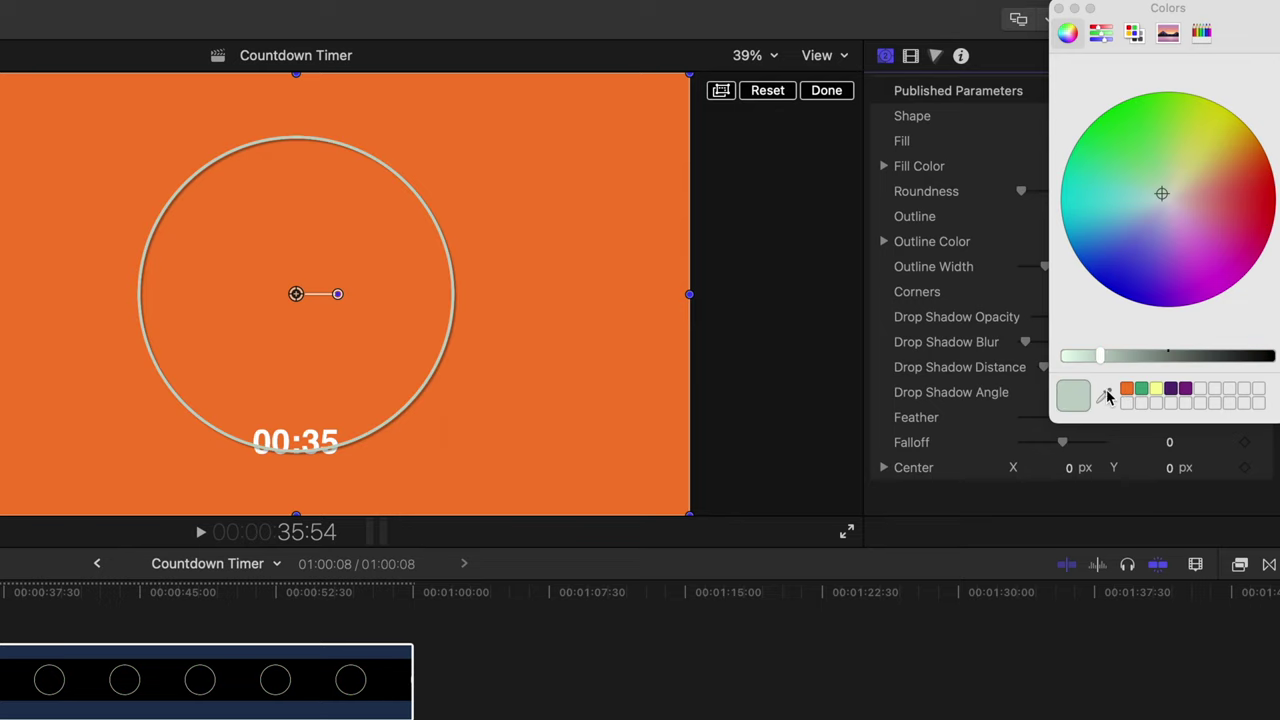
left_click(1101, 34)
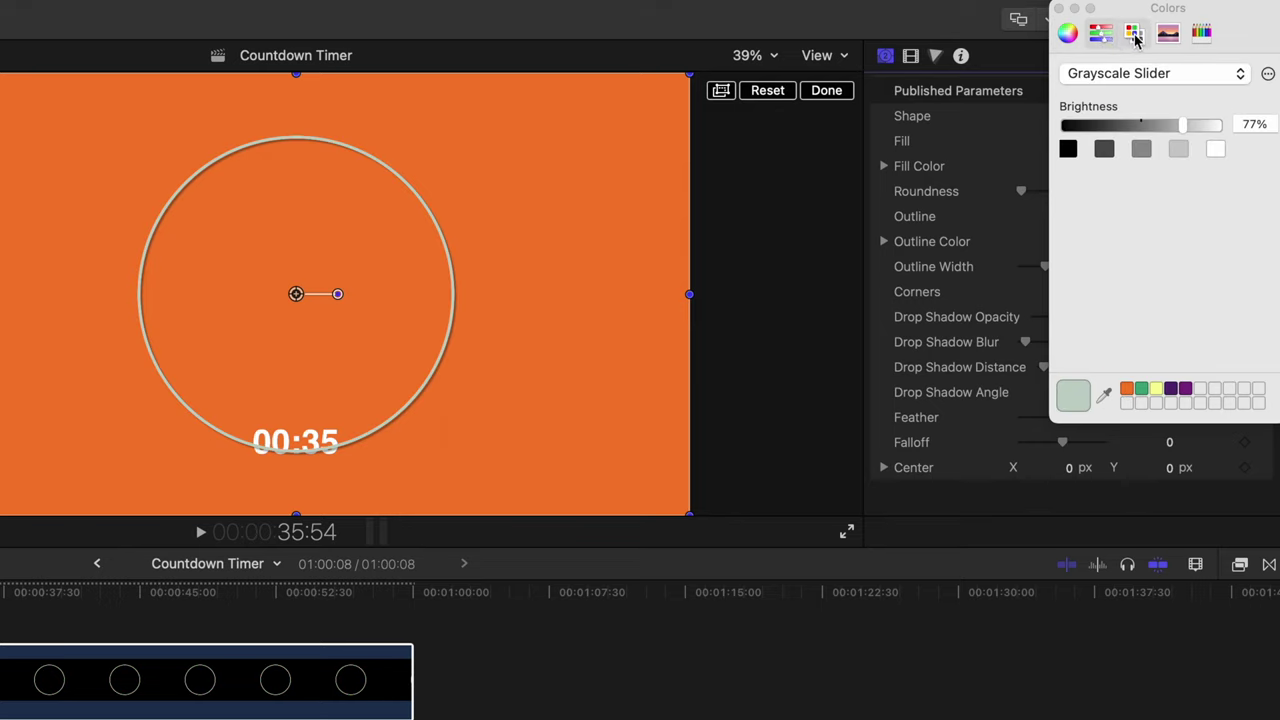
left_click(1164, 36)
left_click(1168, 34)
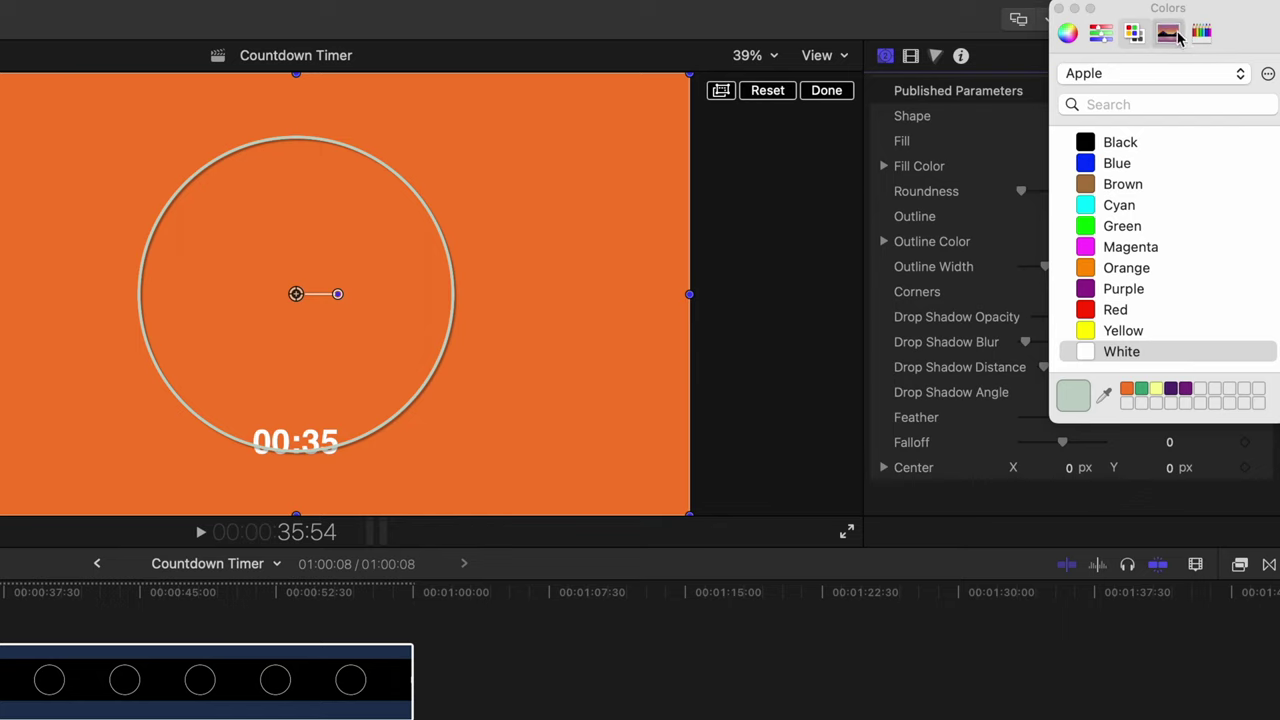
left_click(1134, 33)
left_click(1170, 38)
left_click(1136, 35)
left_click(1158, 349)
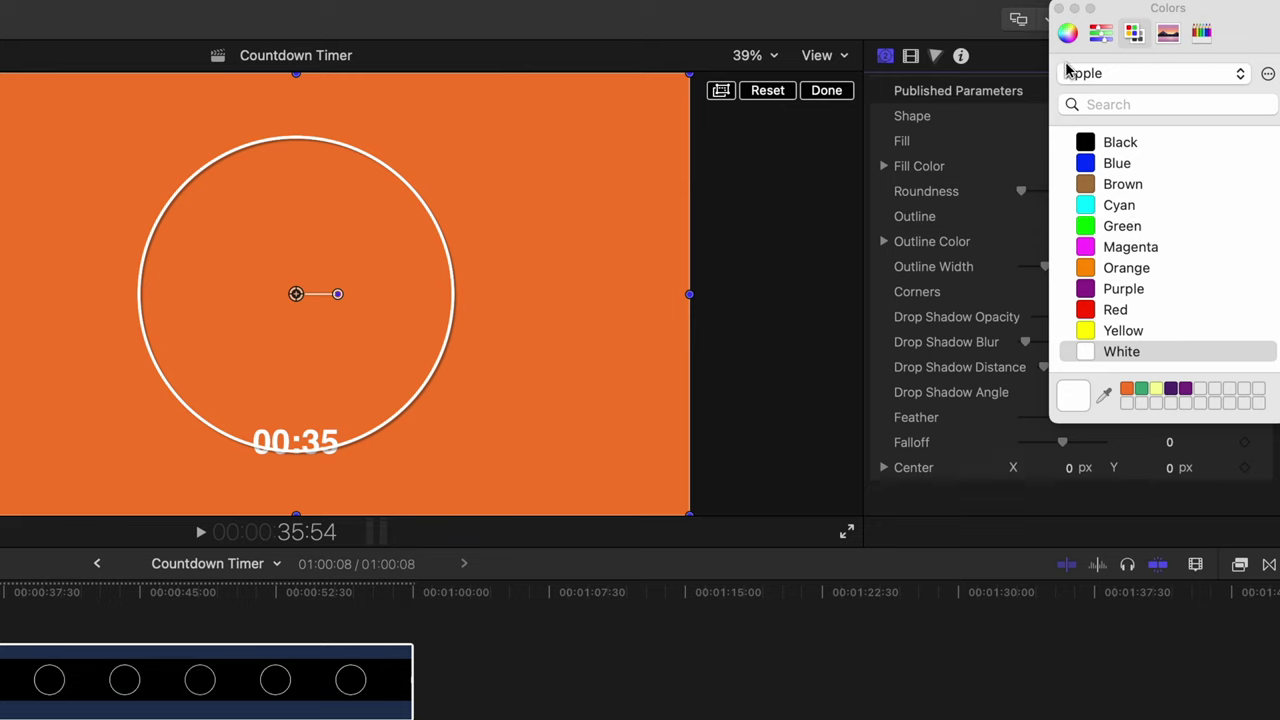
left_click(1059, 8)
Step: Try an outline width of 20.34 on the circle, undo it, and set the drop shadow opacity to 0%
mouse_move(1052, 274)
left_mouse_down()
mouse_move(1034, 274)
mouse_move(1070, 276)
mouse_move(1037, 267)
left_mouse_up()
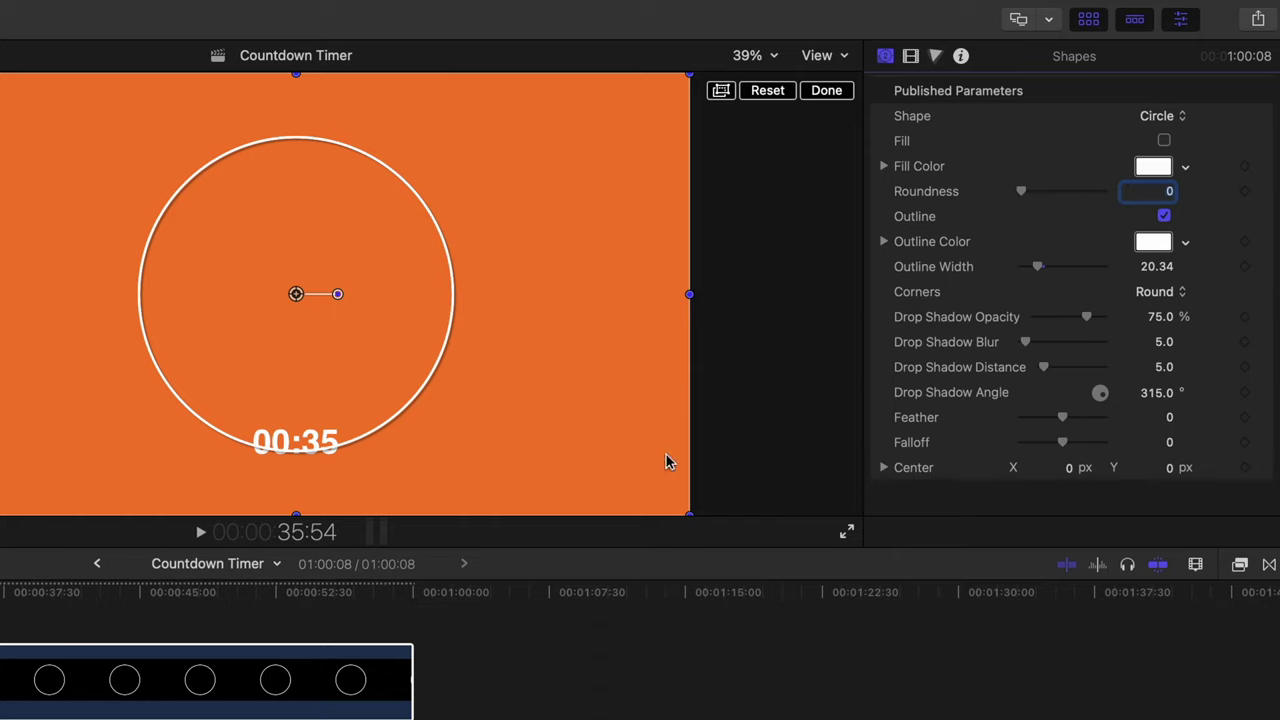
key("super+z")
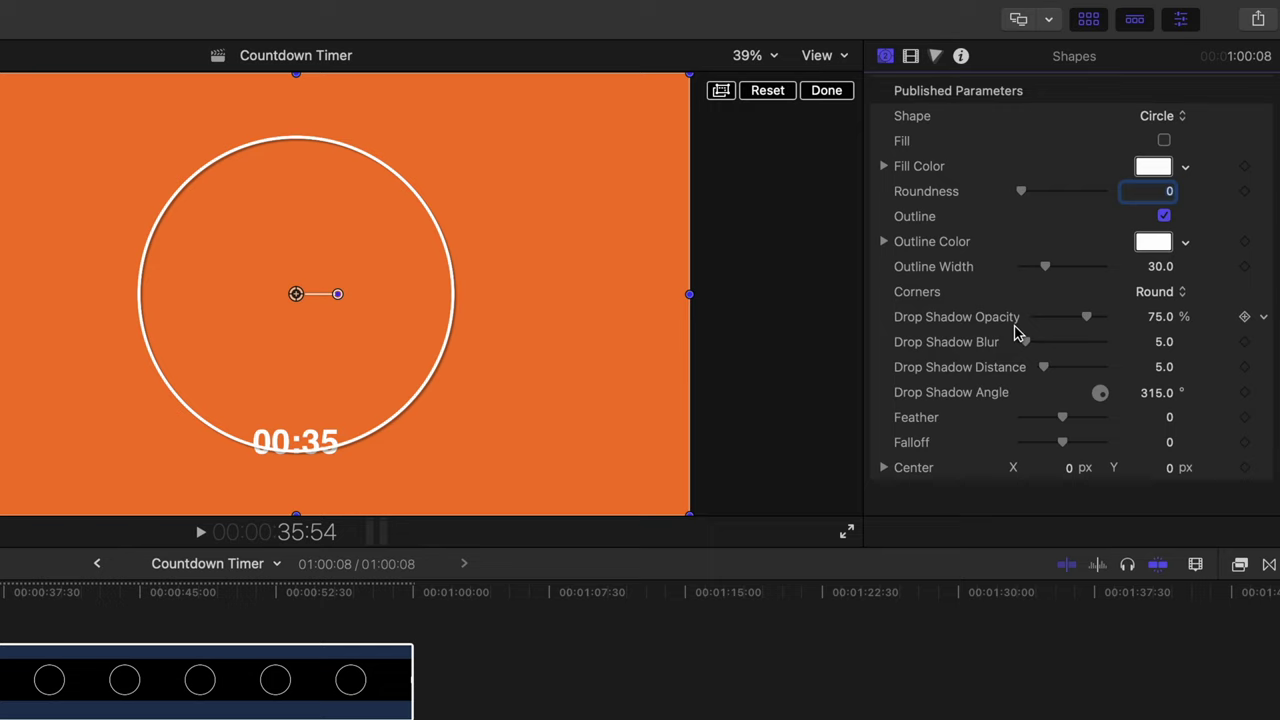
left_click_drag(1087, 324, 975, 322)
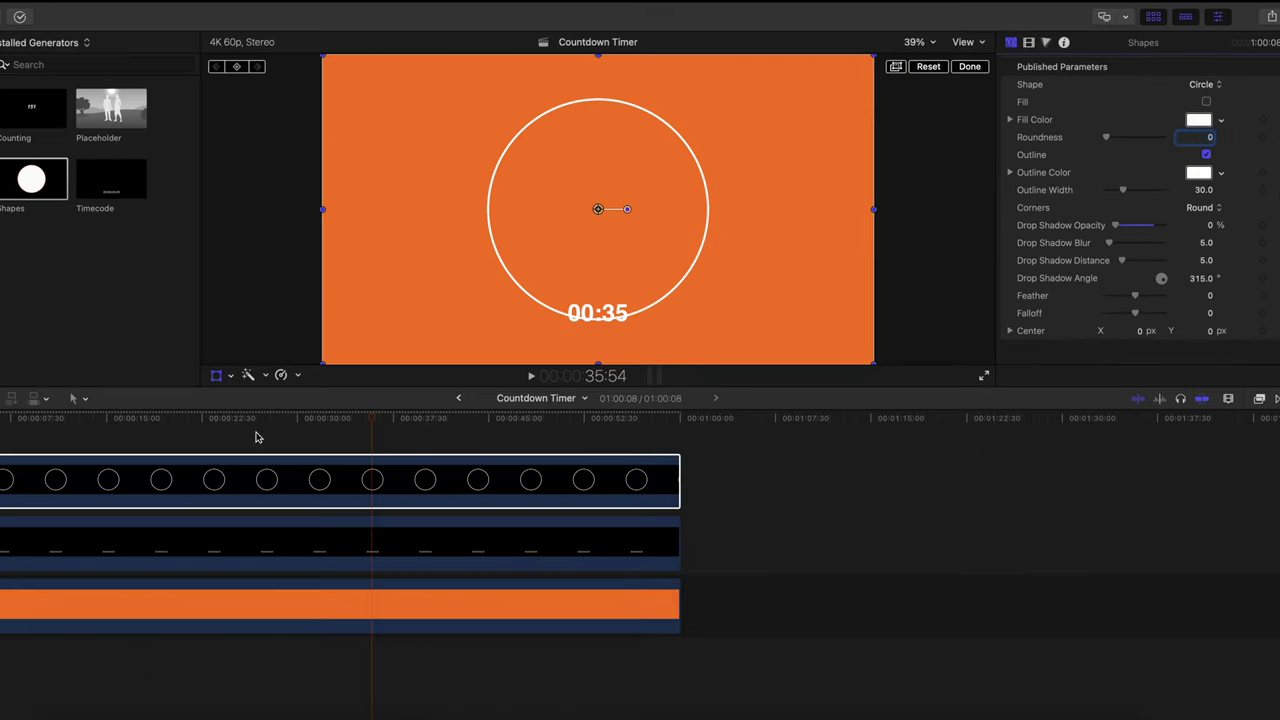
Step: Select the Timecode clip and move the timecode up in the viewer to near the middle of the circle
left_click(257, 436)
left_click(257, 543)
left_click_drag(602, 312, 600, 220)
Step: Show the horizon overlay in the viewer and center the timecode on its crosshair inside the circle
left_click(962, 42)
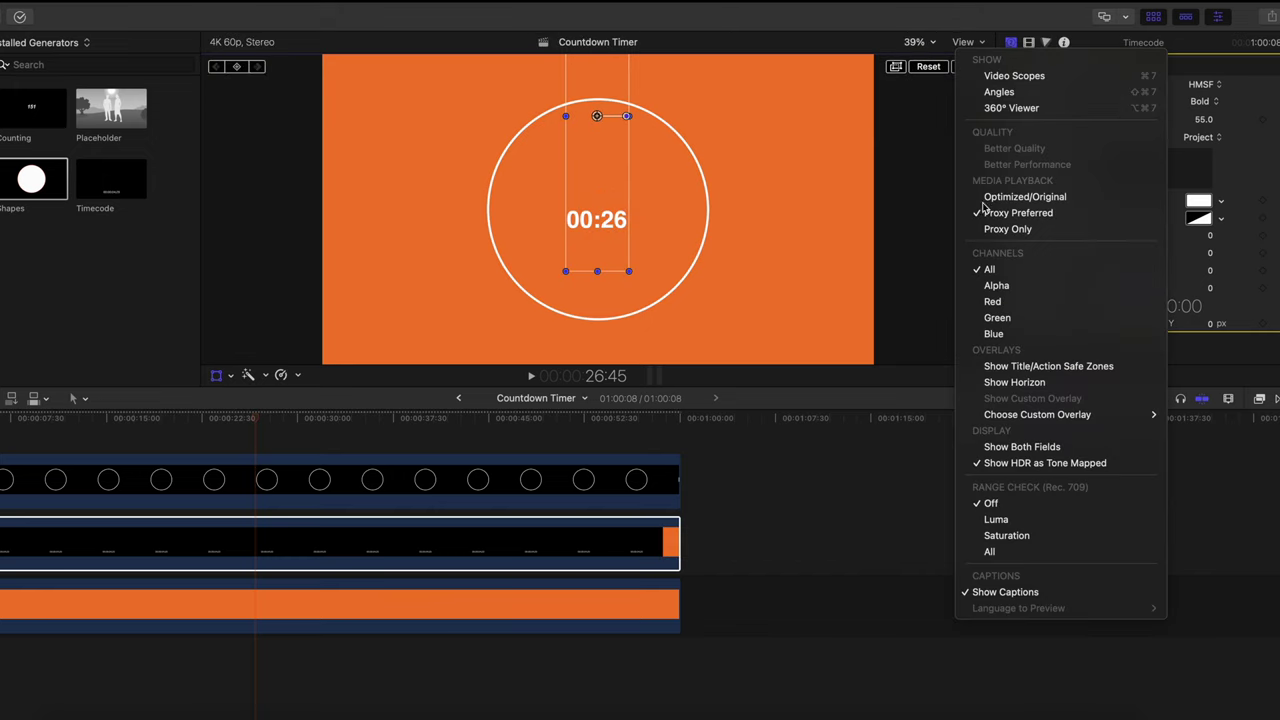
left_click(1026, 388)
left_click(968, 43)
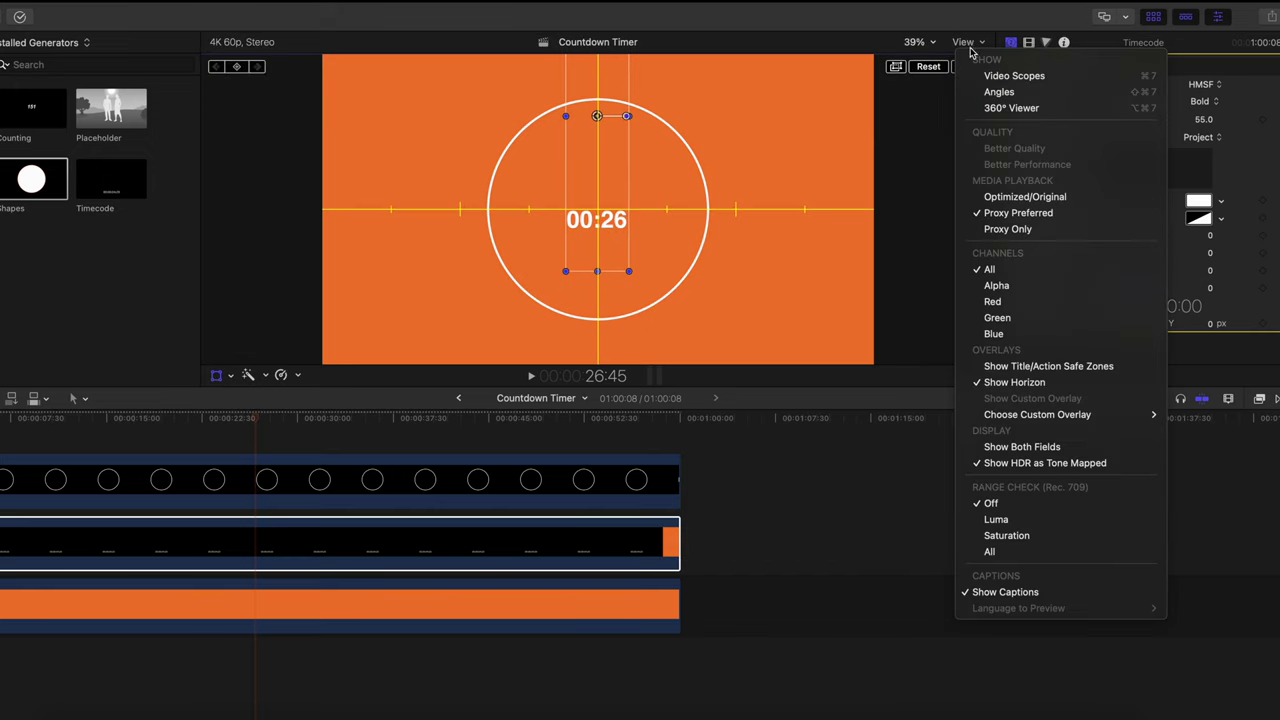
left_click(594, 114)
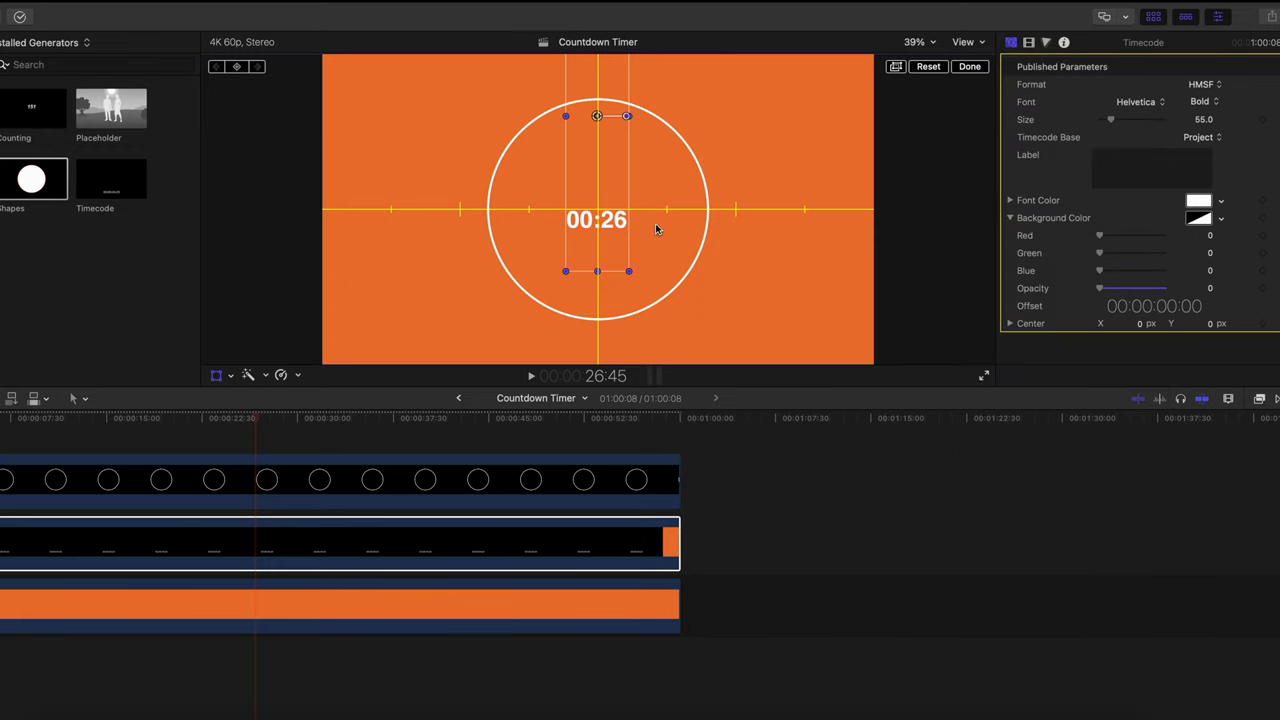
left_click_drag(590, 135, 598, 107)
left_click(968, 67)
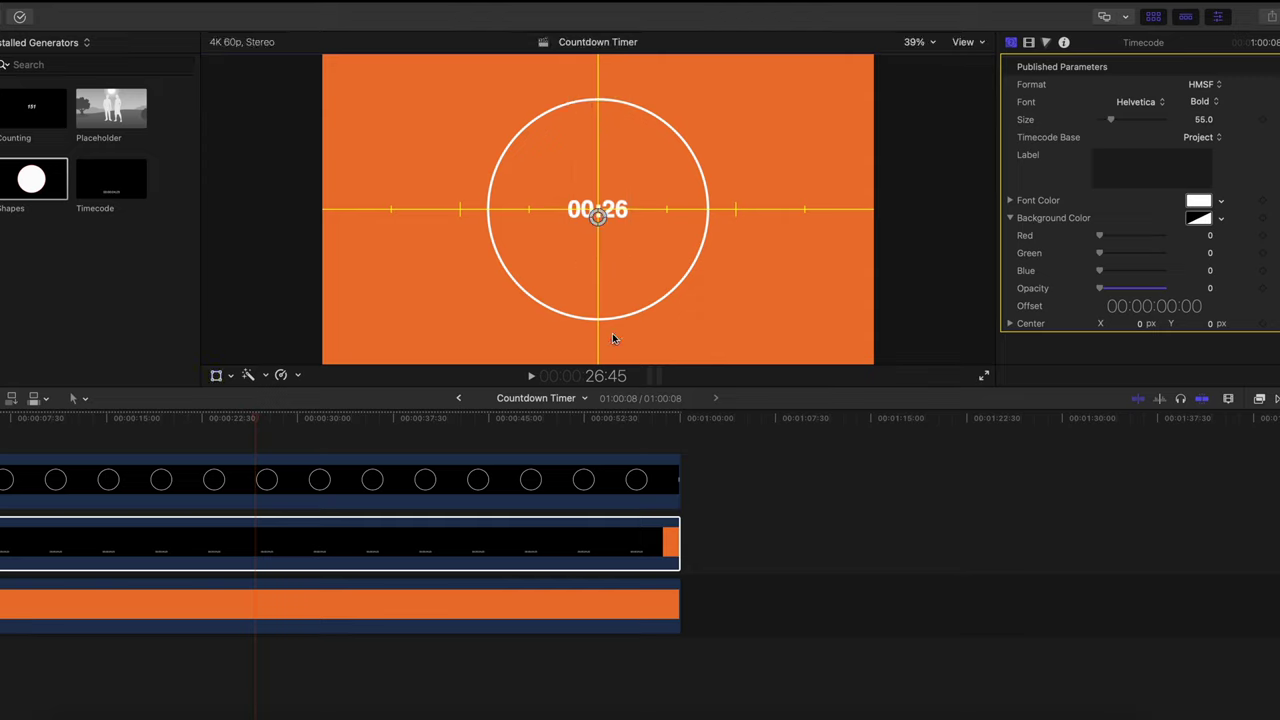
Step: Scale the Shapes clip's circle down uniformly so it sits closer around the timecode
left_click(418, 478)
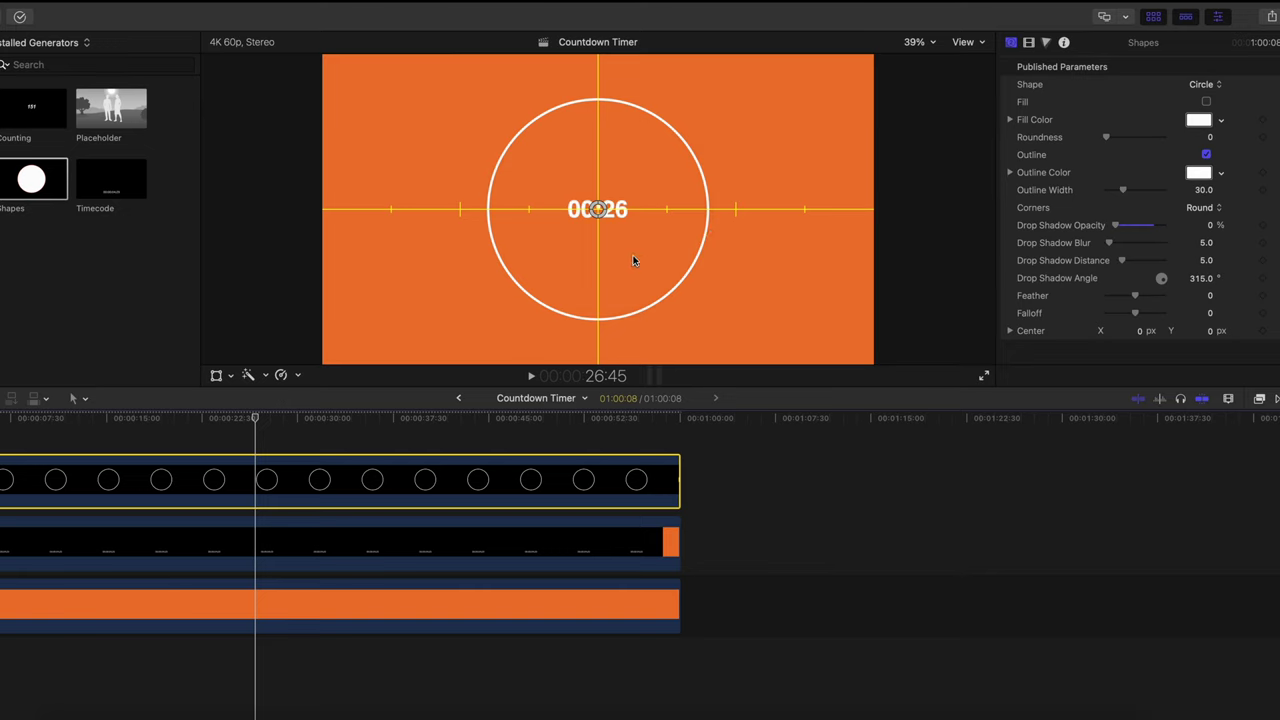
left_click(1029, 44)
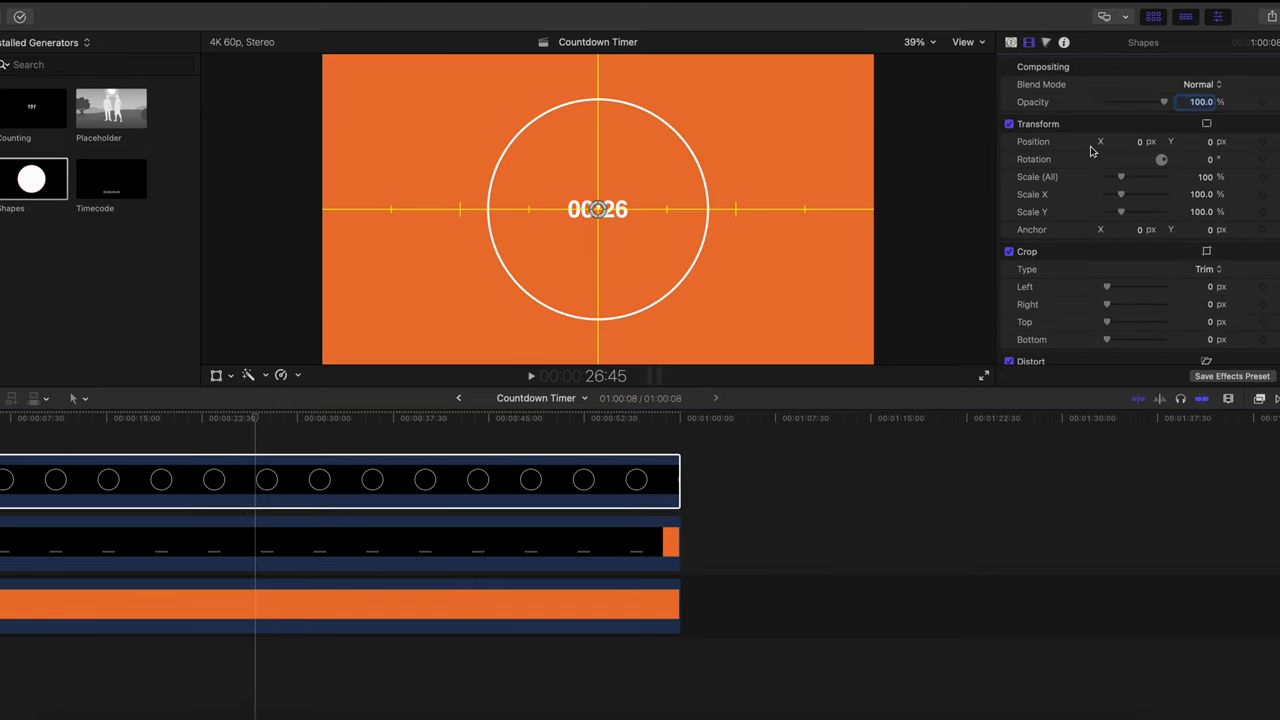
left_click_drag(1123, 178, 1118, 177)
Step: Copy the Shapes clip and paste the duplicate at the timeline start, stacked with the original
left_click(337, 479)
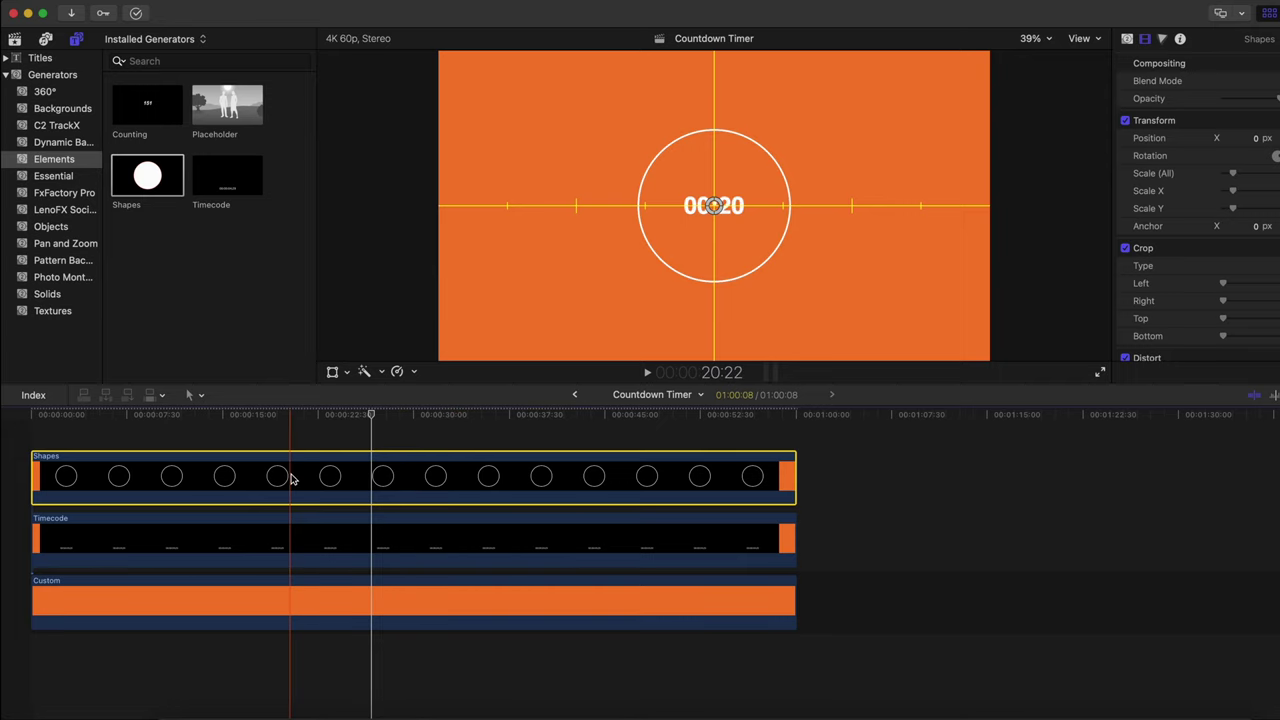
left_click(32, 432)
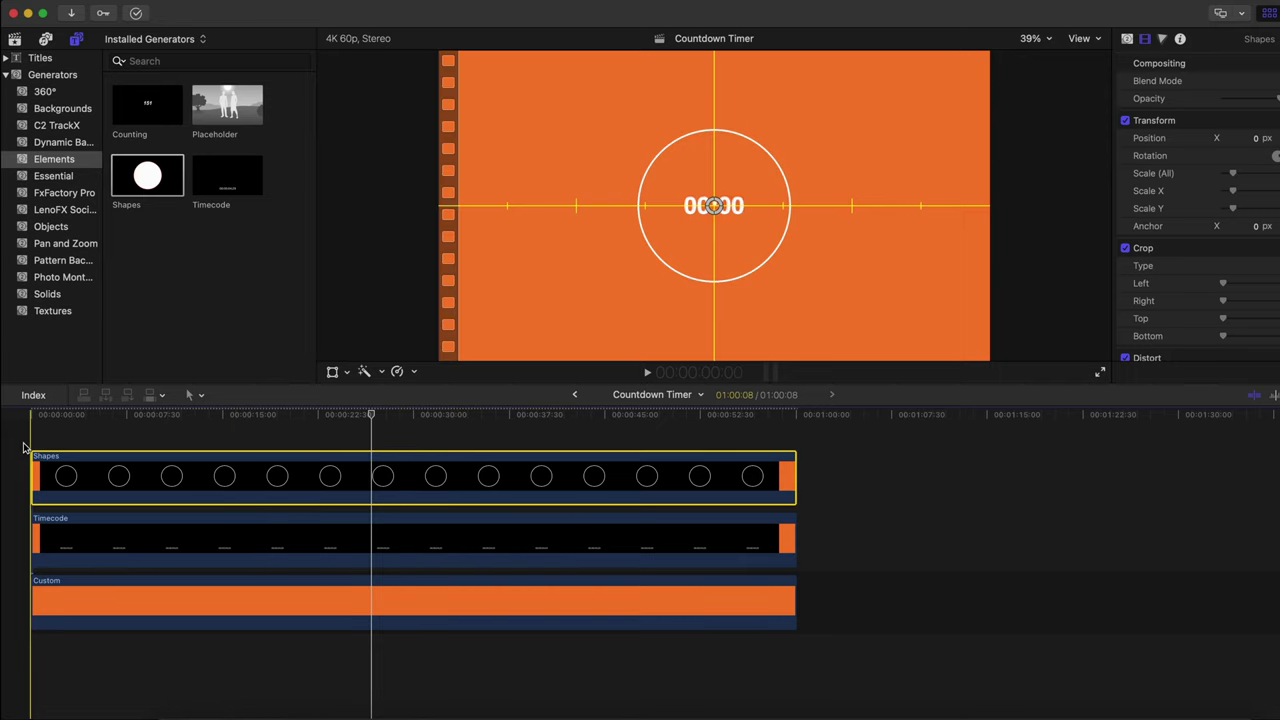
key("super+v")
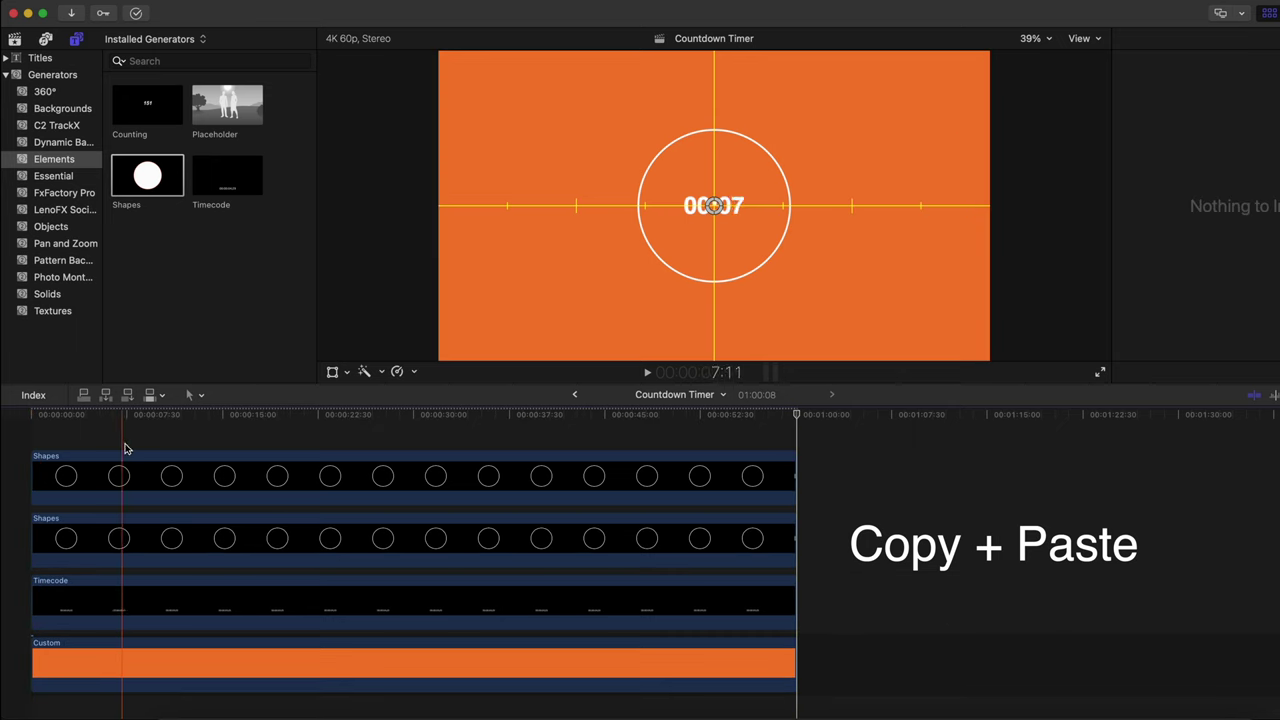
Step: Select the top Shapes clip and set its circle's outline width to 40
left_click(156, 477)
left_click(200, 482)
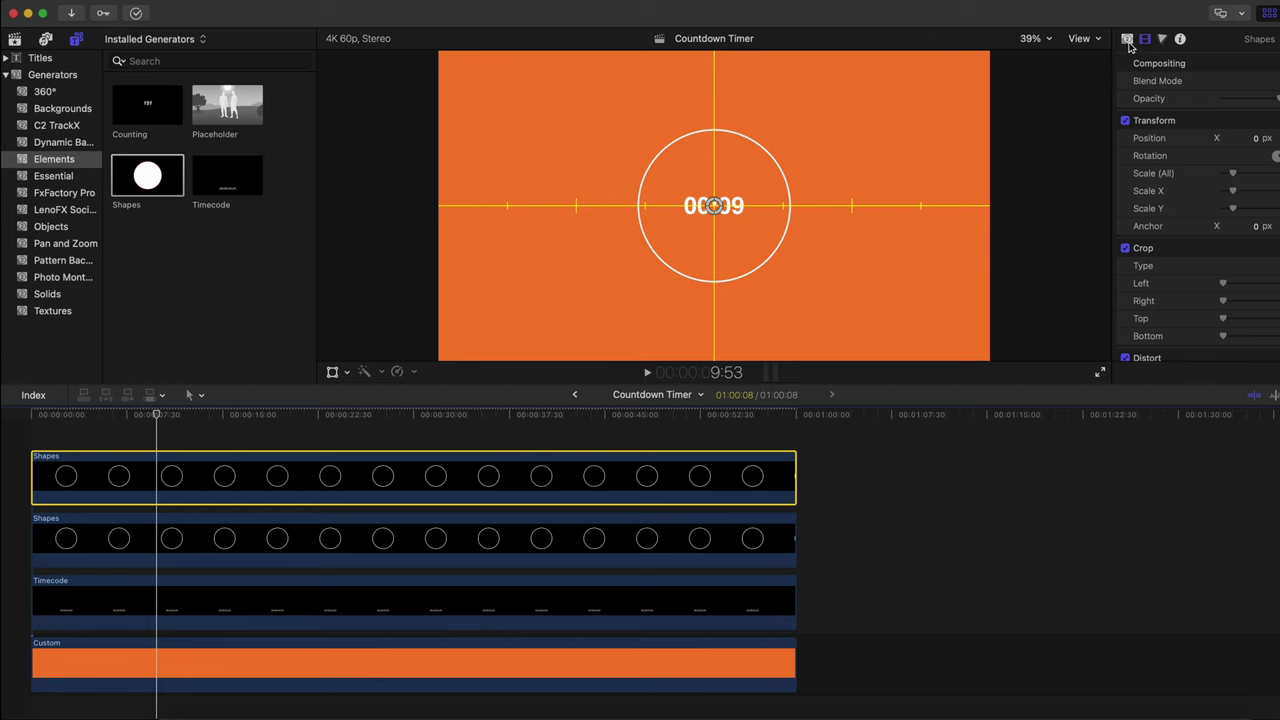
left_click(1127, 40)
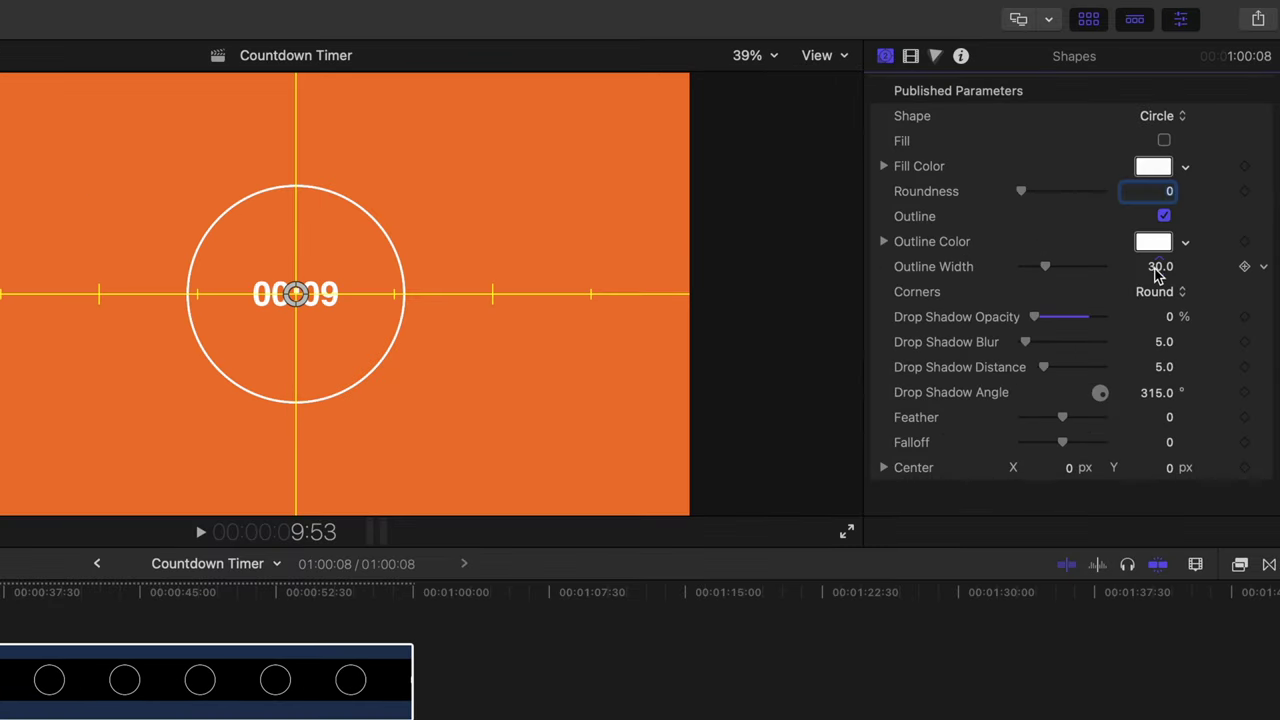
left_click(1159, 268)
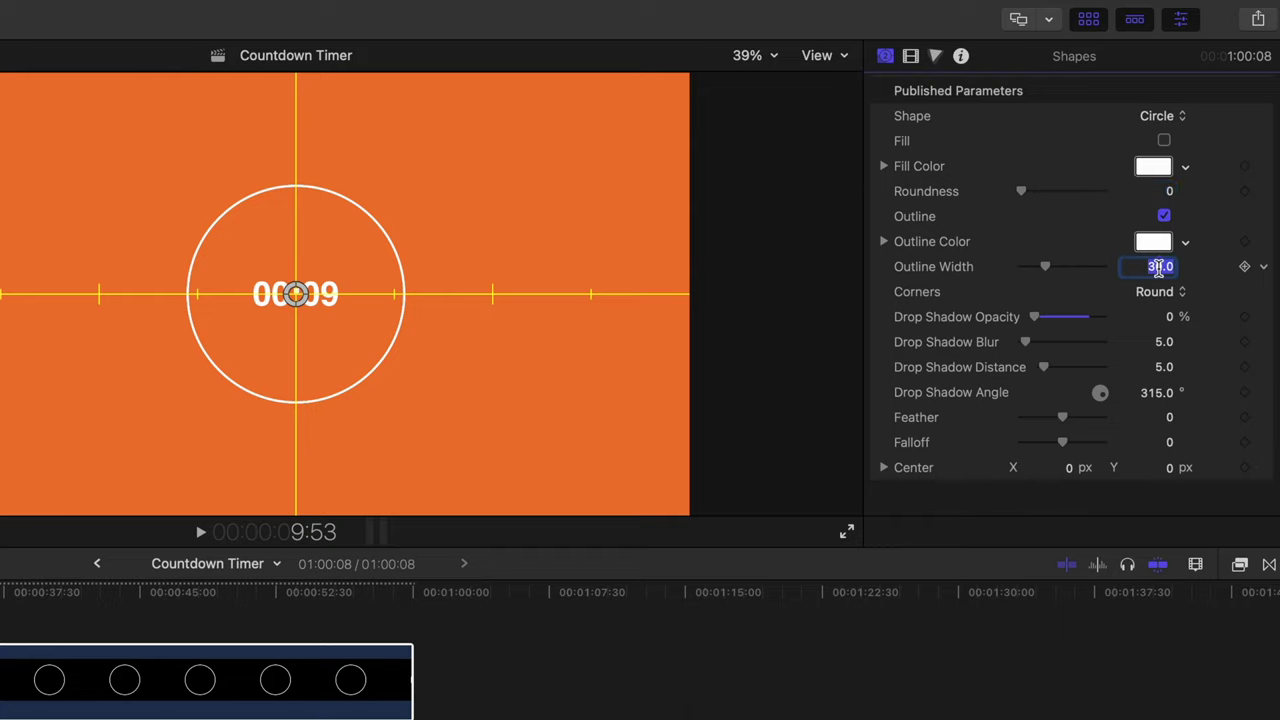
type("45")
key("Return")
type("40")
key("Return")
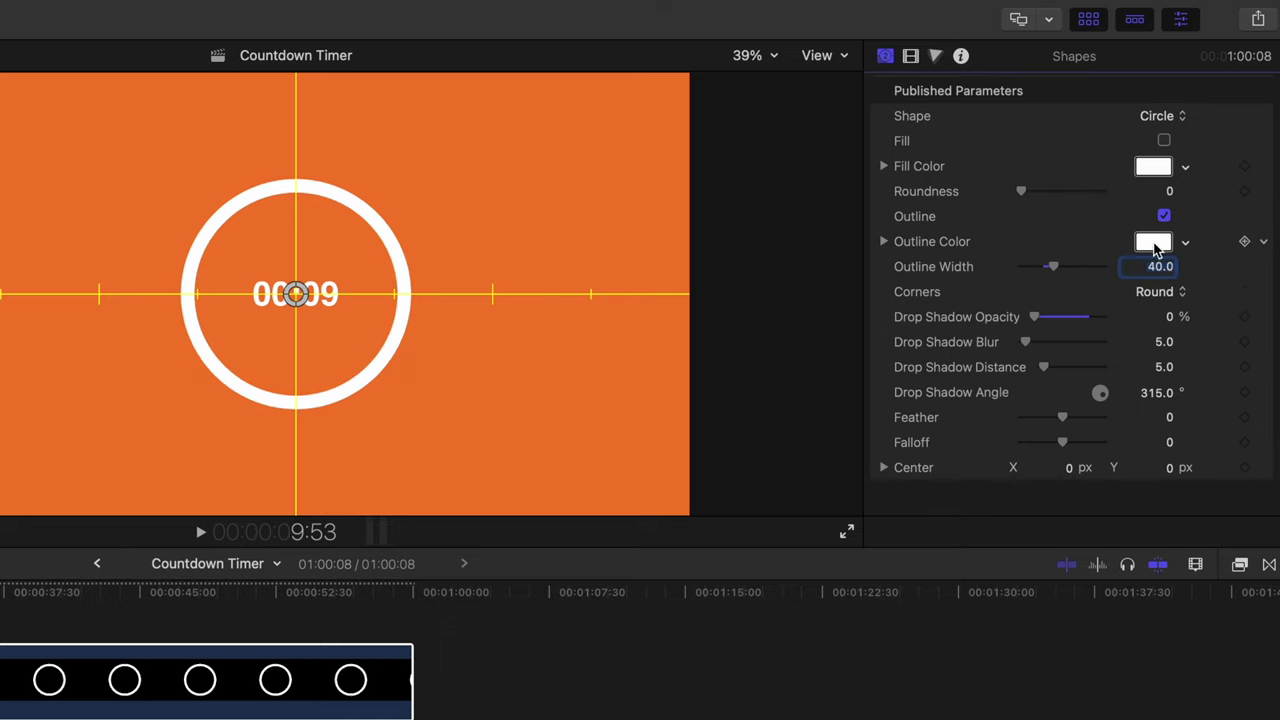
Step: Try different outline colors on the top circle, including green, cyan, brown, blue and purple
left_click(1153, 243)
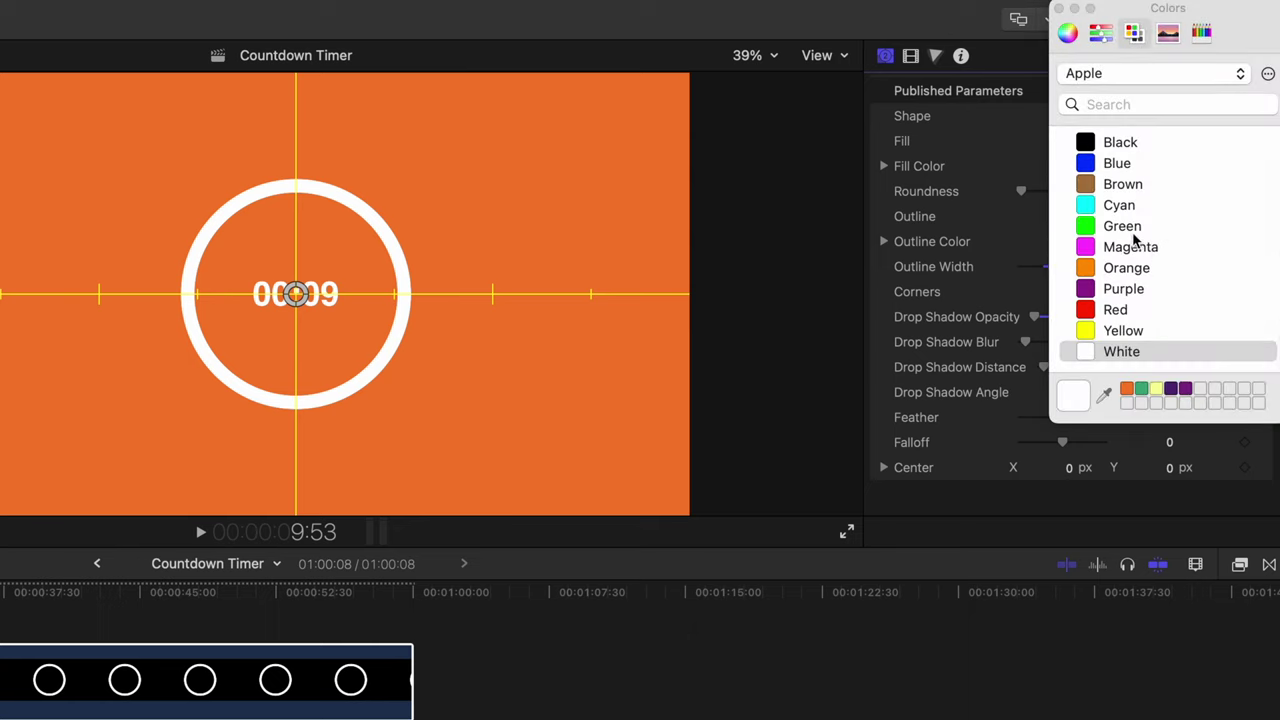
left_click(1135, 229)
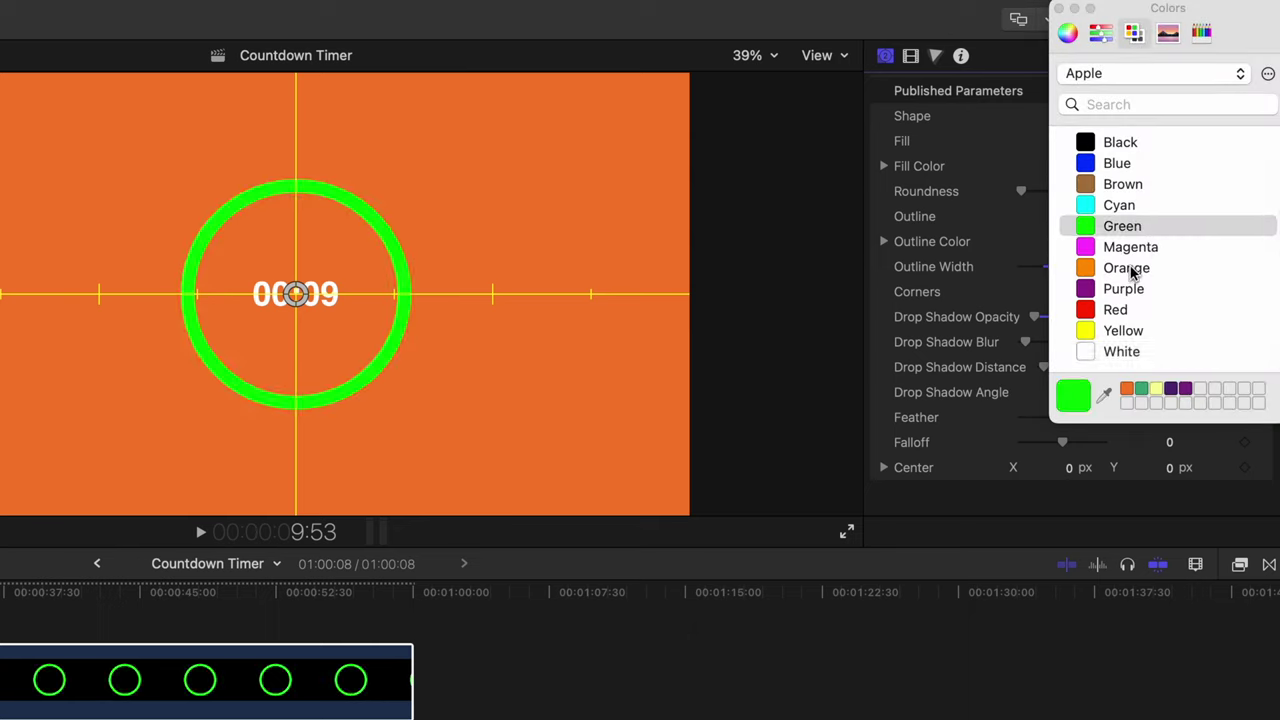
left_click(1128, 205)
left_click(1132, 184)
left_click(1132, 164)
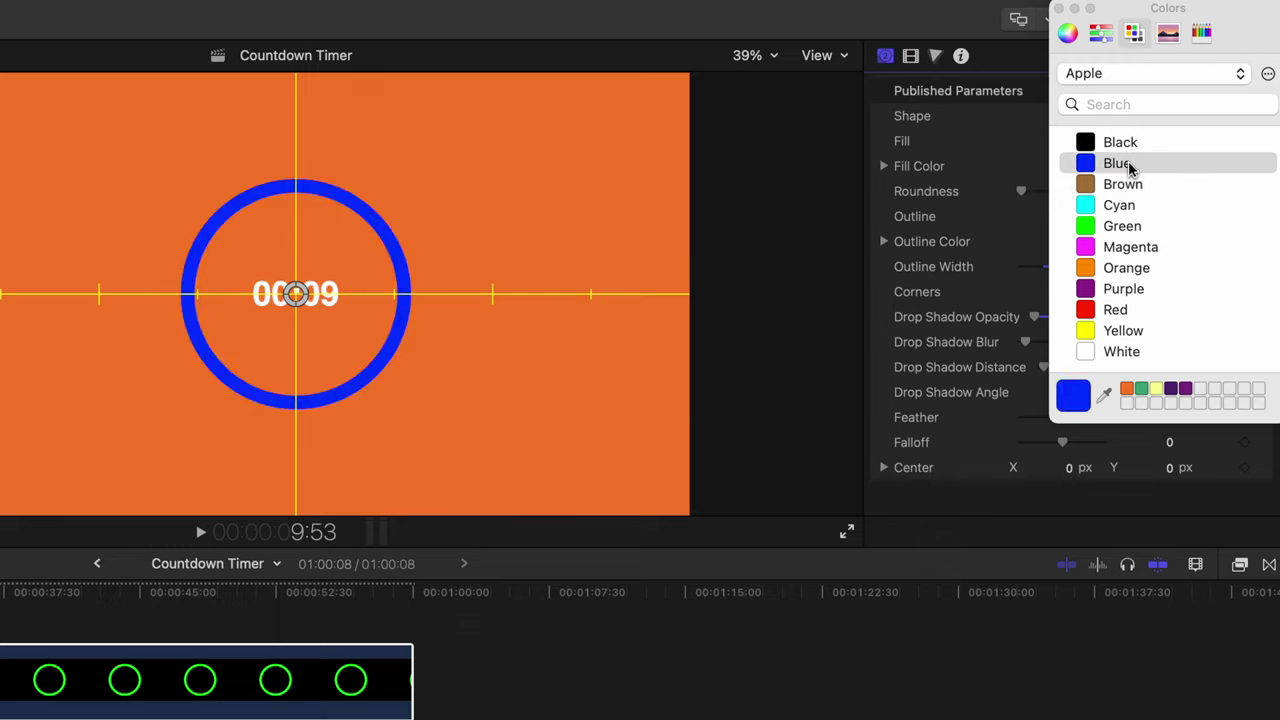
left_click(1143, 290)
left_click(1101, 33)
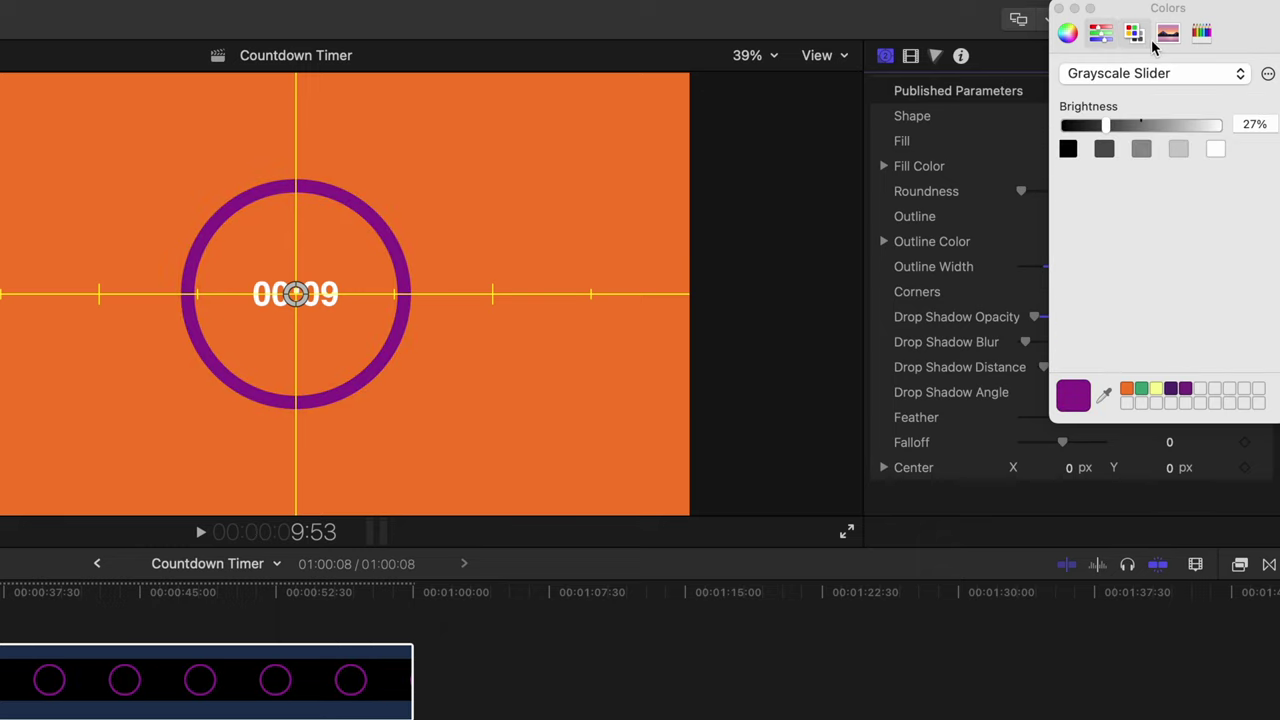
left_click(1168, 33)
left_click_drag(1150, 208, 1191, 281)
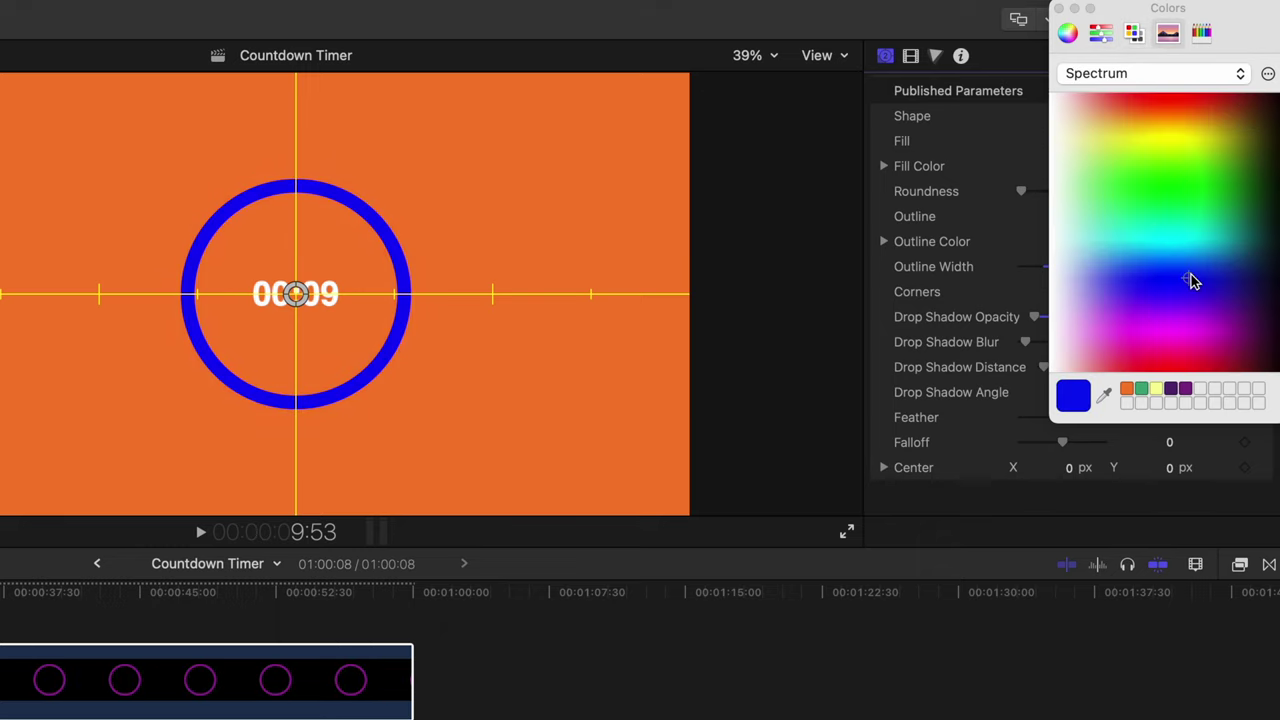
left_click(1142, 390)
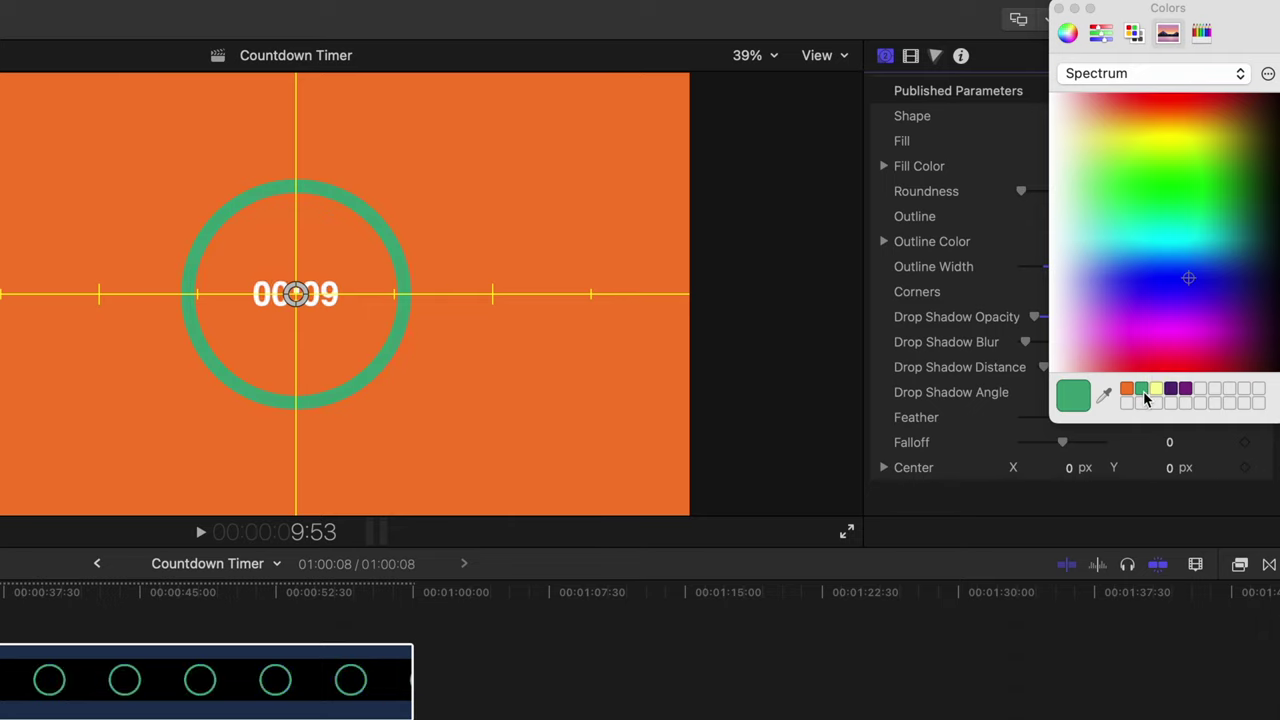
Step: Set the top circle's outline color to Black from the Apple palette and close the color window
left_click(1100, 32)
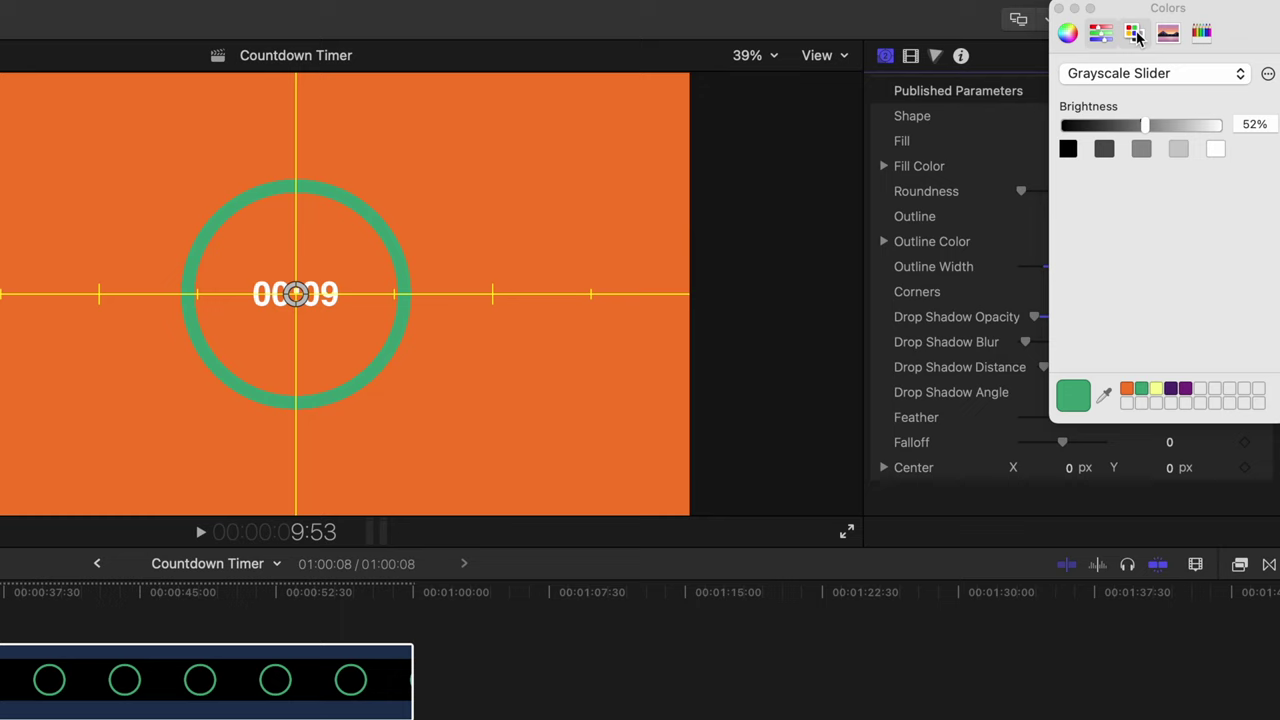
left_click(1134, 32)
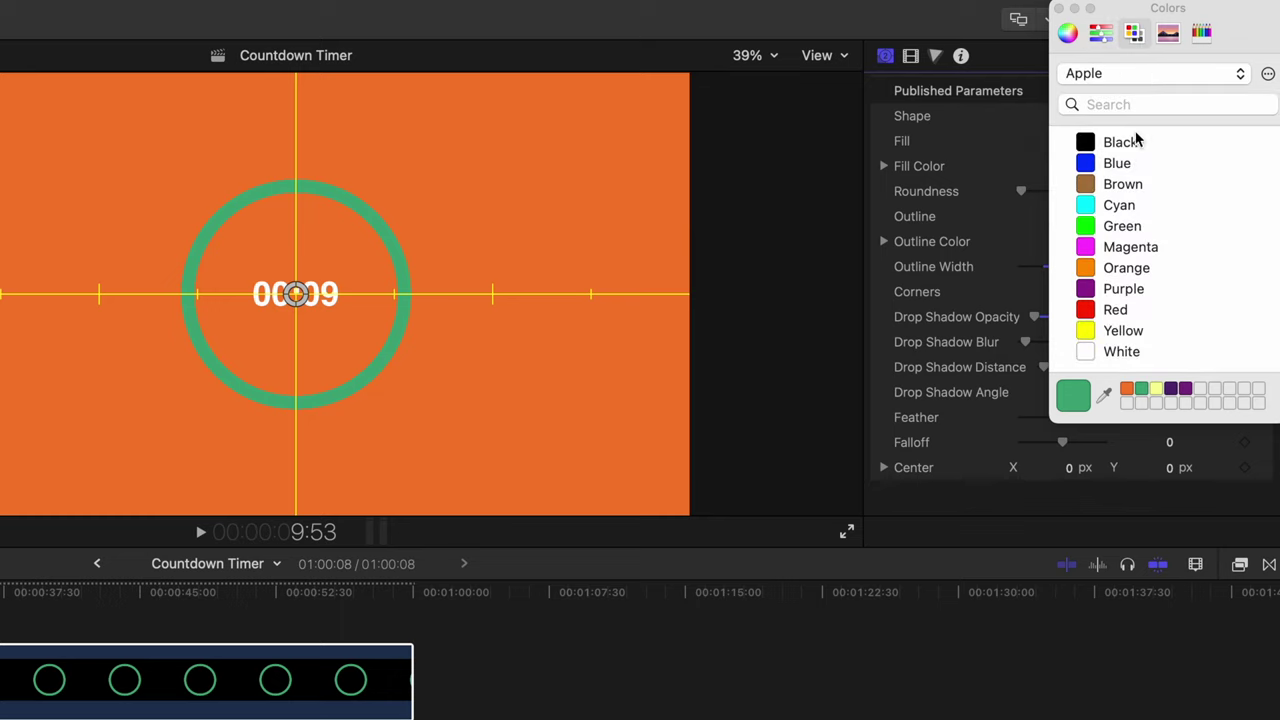
left_click(1127, 237)
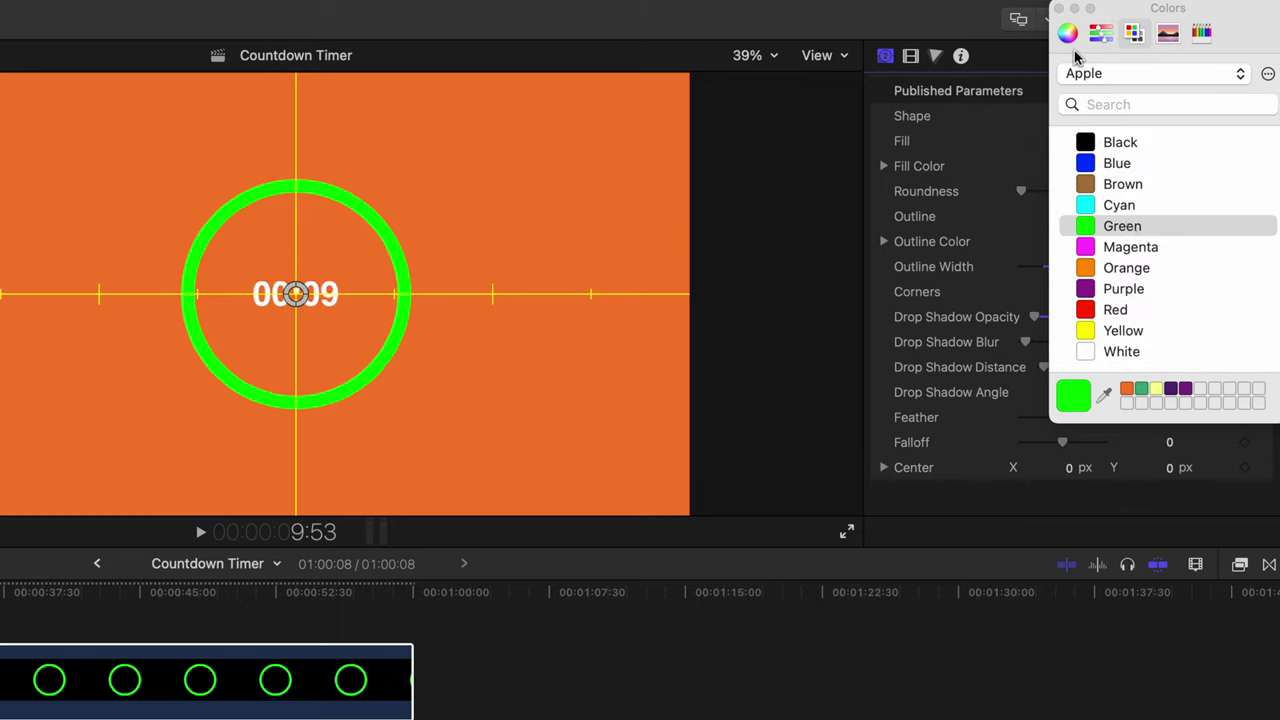
left_click(1120, 142)
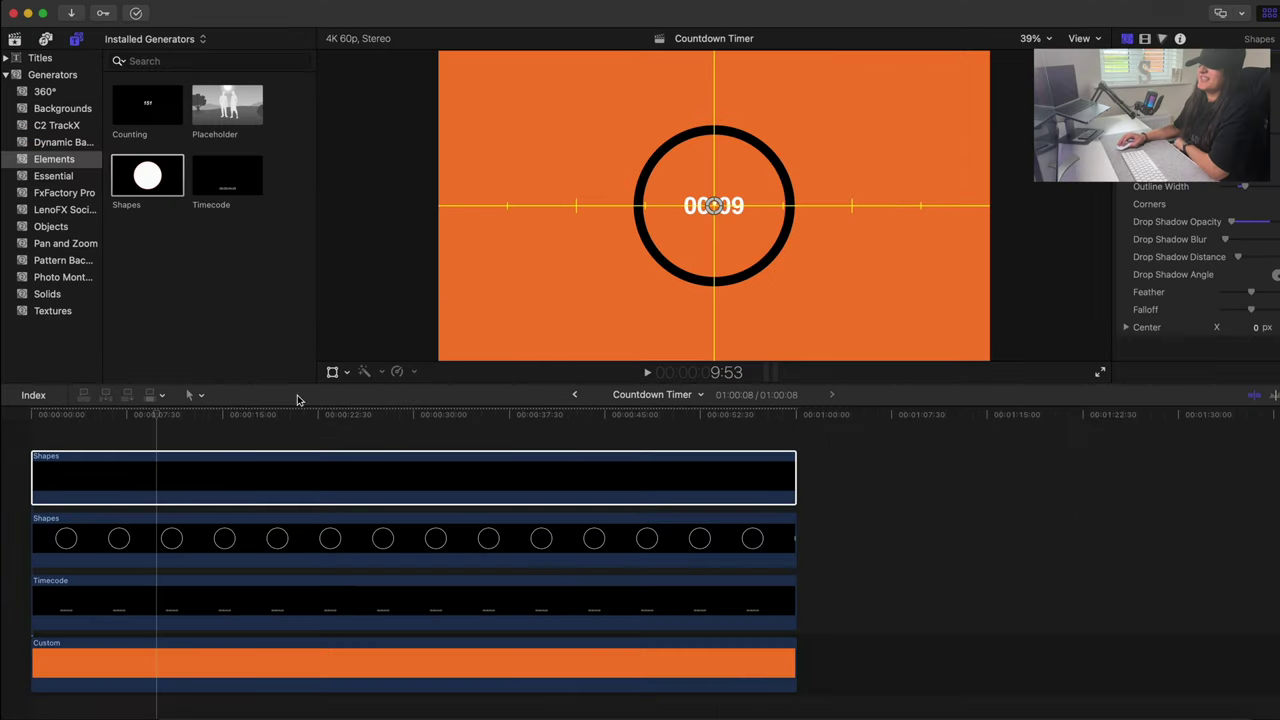
left_click(1058, 8)
Step: Play back the opening seconds of the timeline to check the black outline around the running timecode
left_click(75, 433)
key("space")
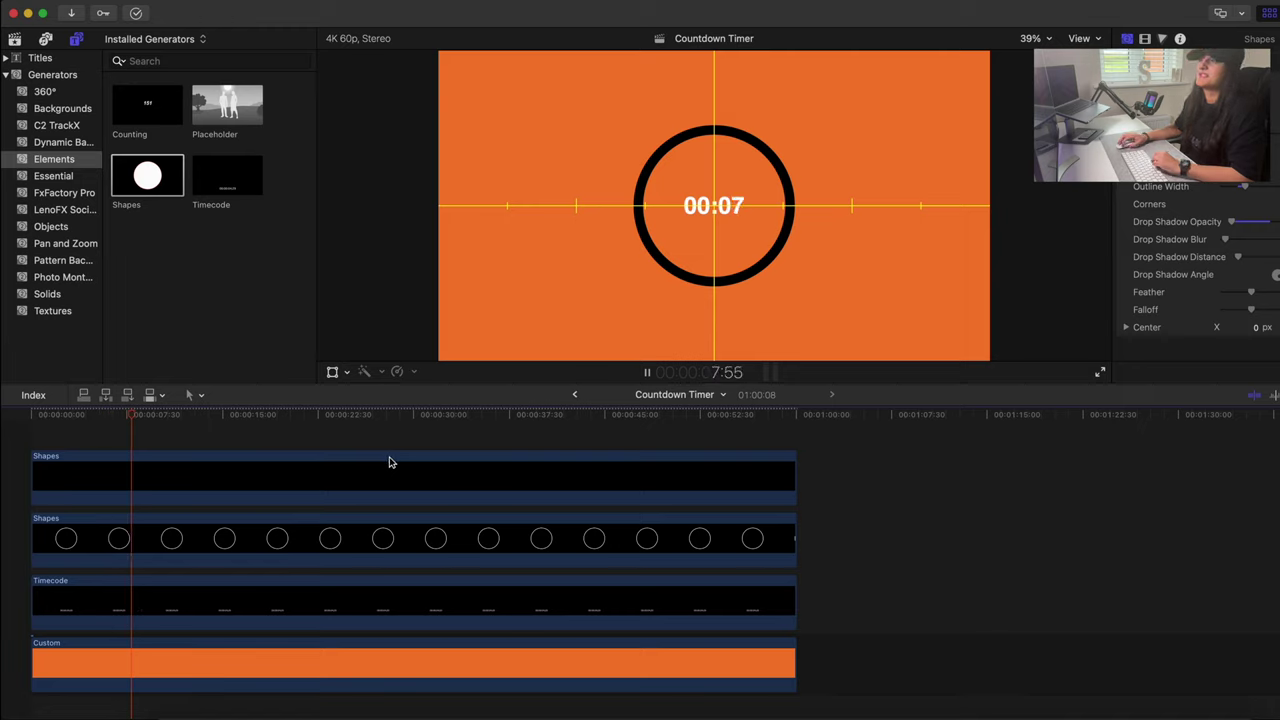
key("space")
Step: Find the Clock wipe among the installed transitions and apply it to the top Shapes clip
left_click(287, 470)
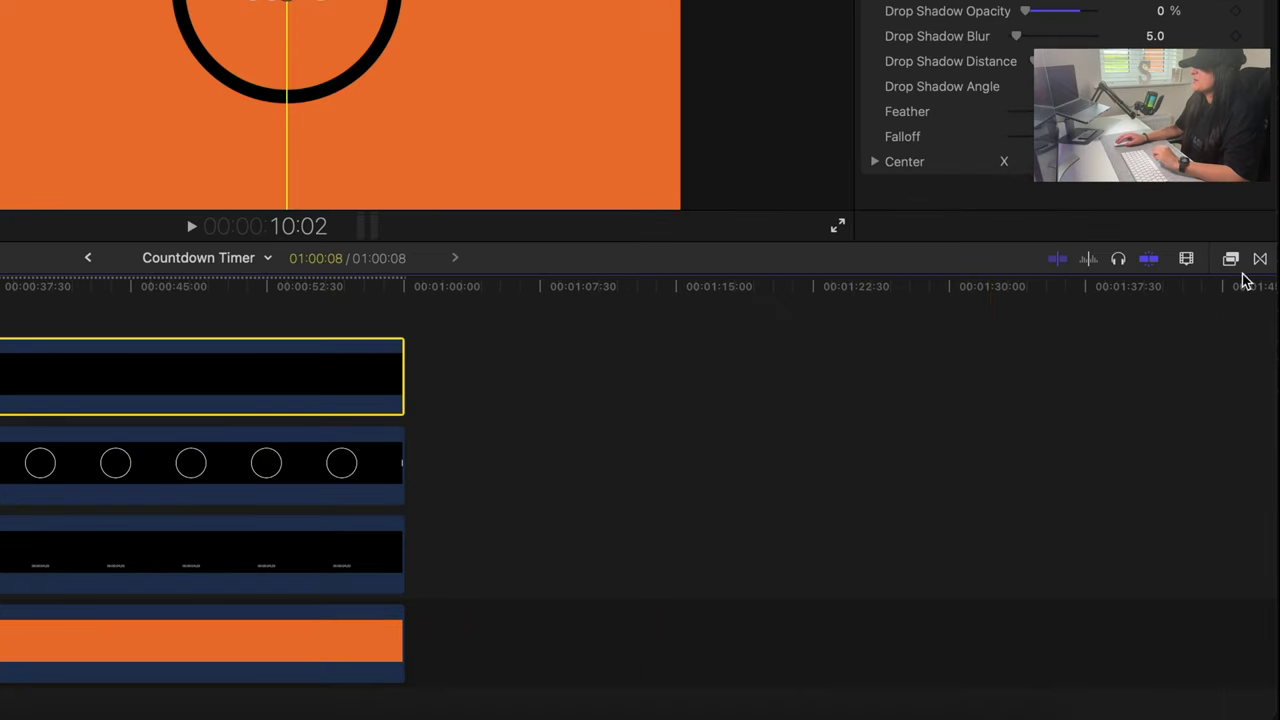
left_click(1268, 394)
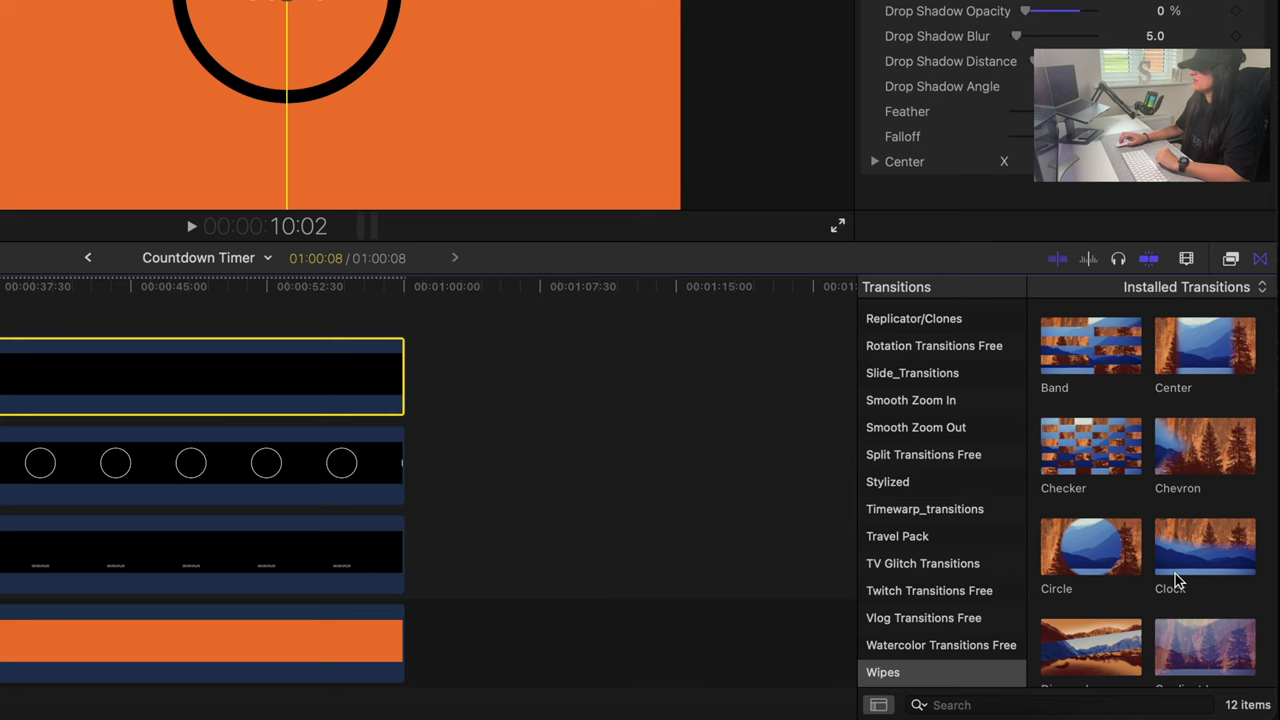
scroll(1177, 591, "down", 3)
left_click(913, 680)
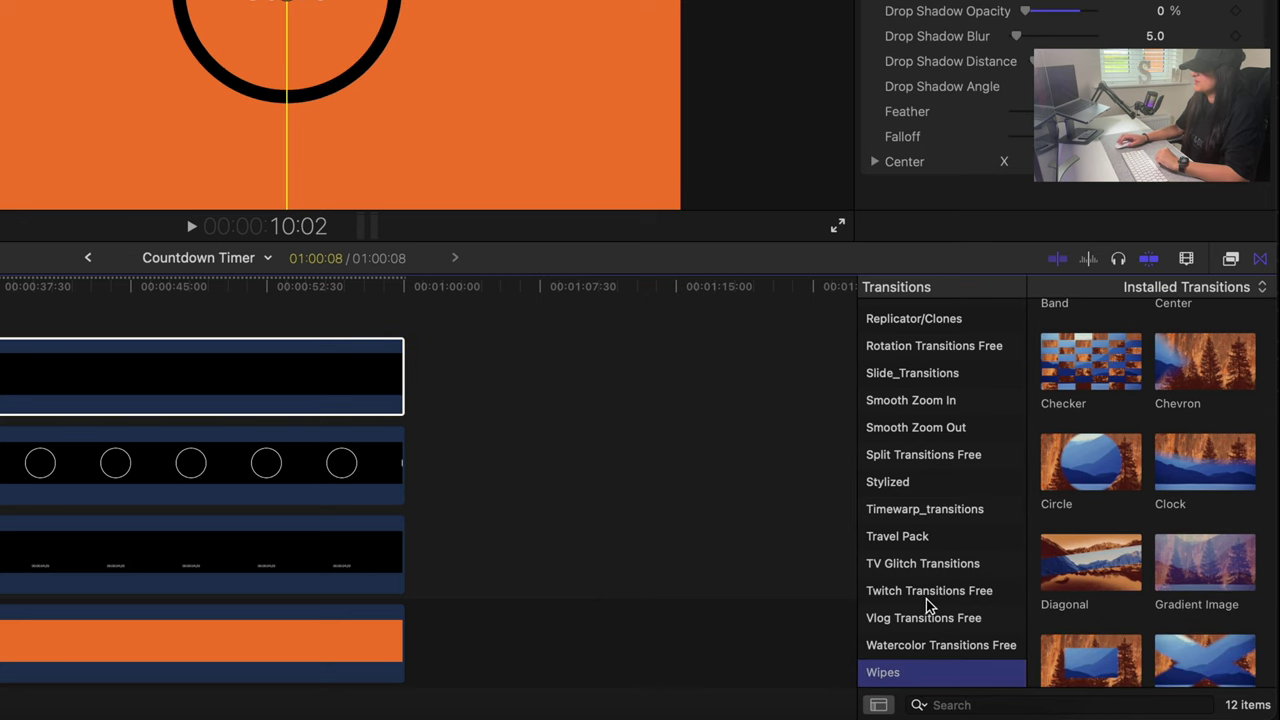
left_click(1213, 472)
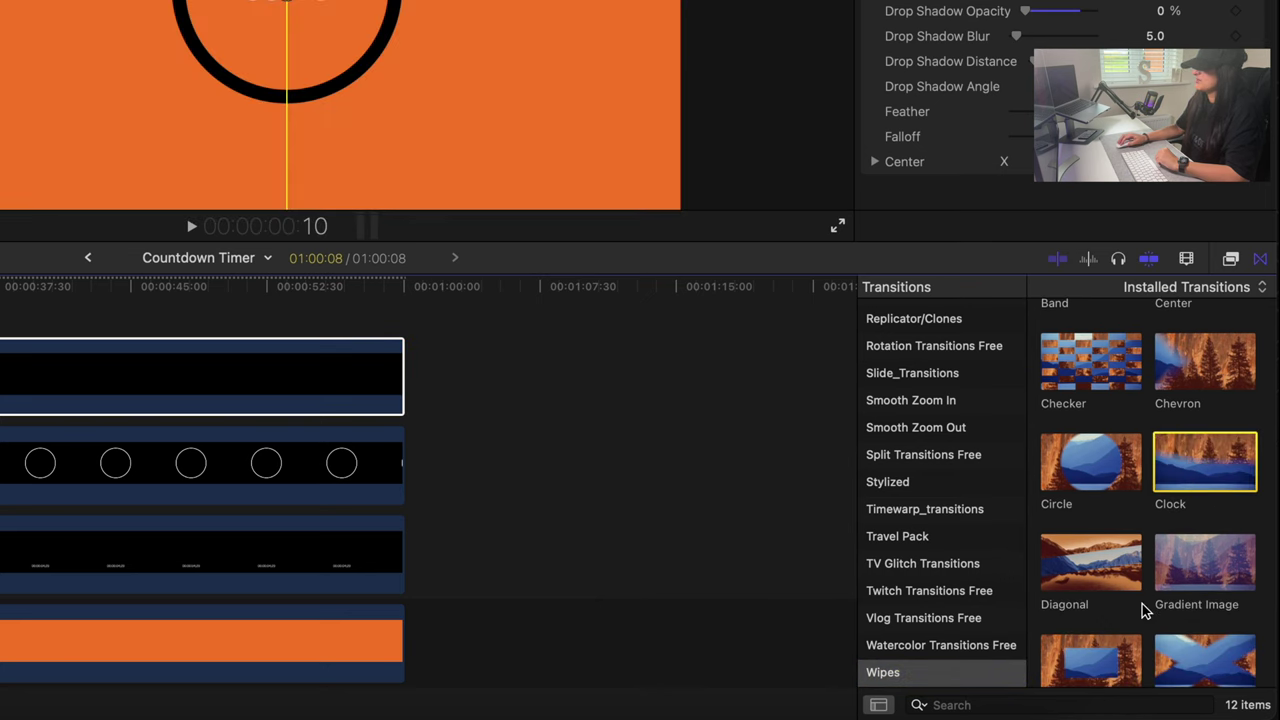
left_click(1088, 703)
type("clock")
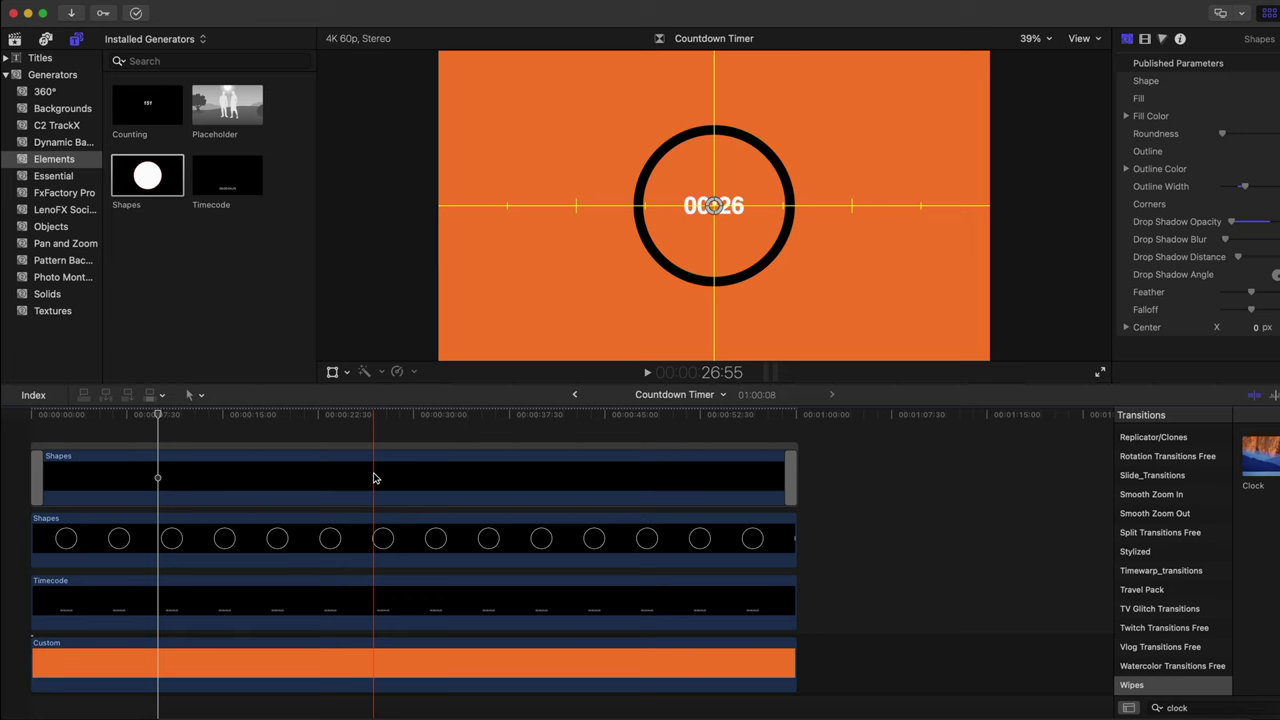
Step: Delete the Clock transition at the end of the top Shapes clip, keeping the one at its start
left_click(373, 478)
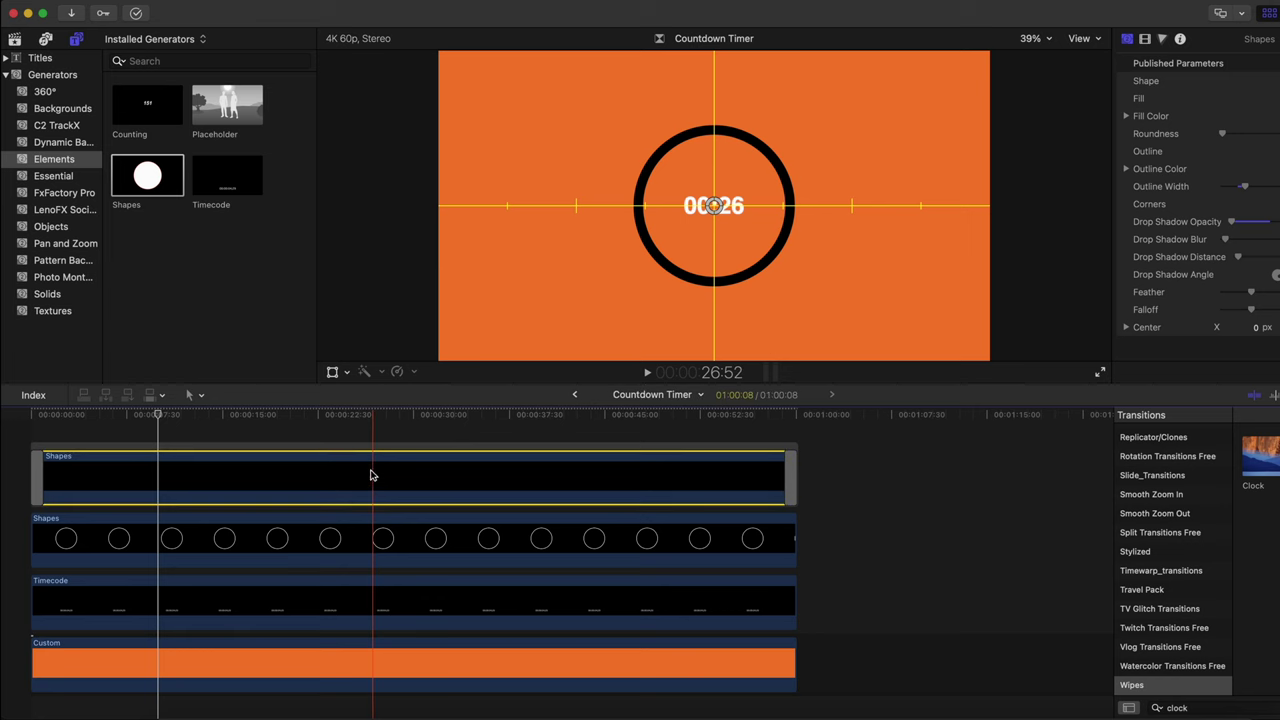
left_click(790, 477)
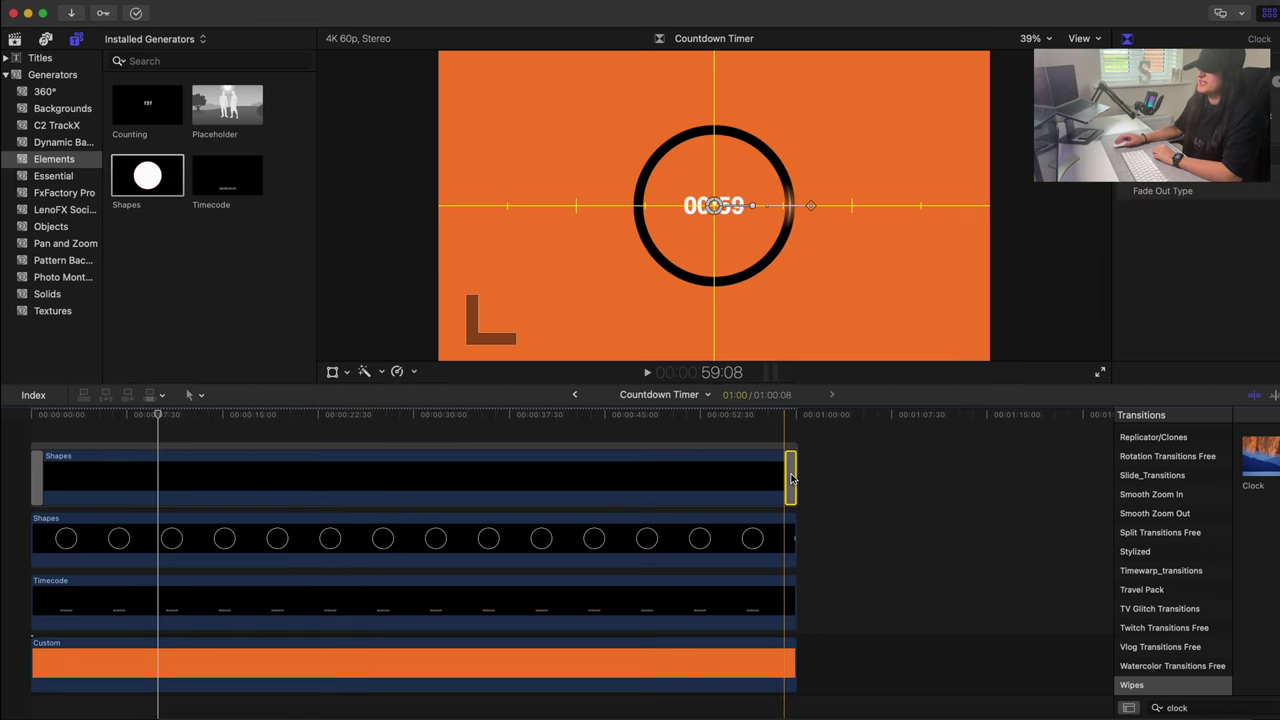
left_click(830, 472)
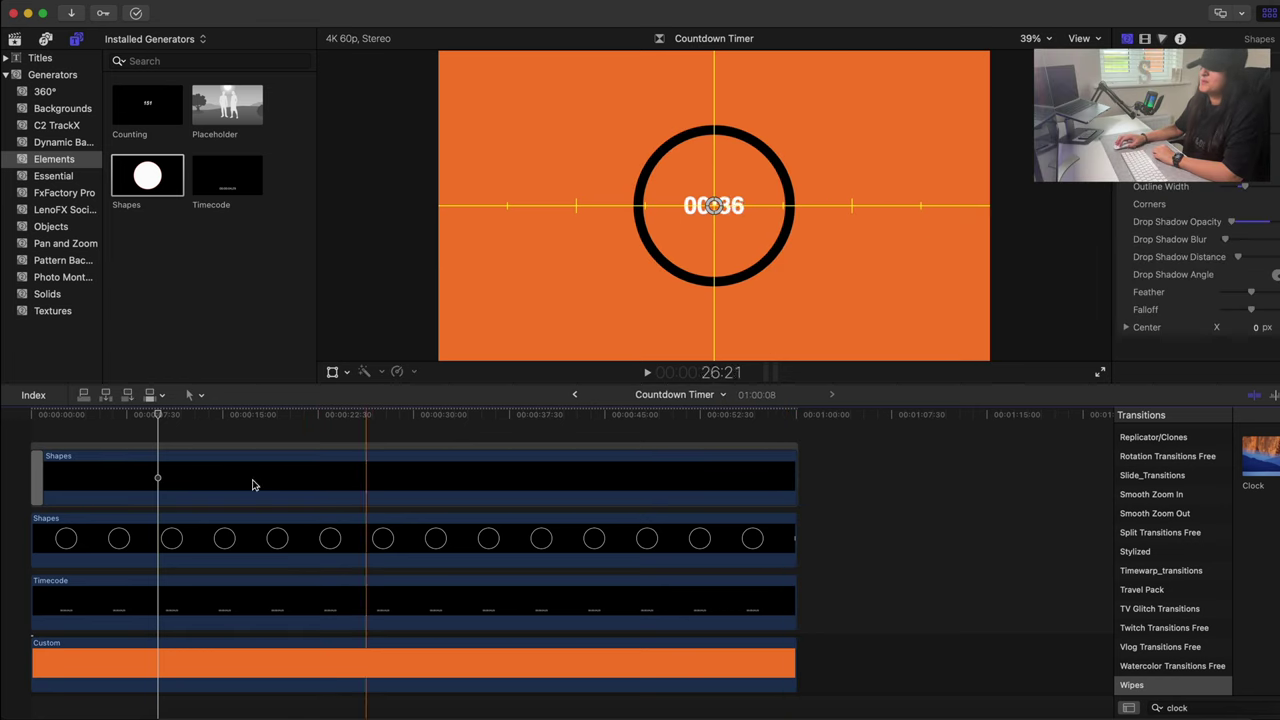
Step: Play the timeline from the beginning to check the Clock wipe on the black circle
left_click(26, 441)
key("space")
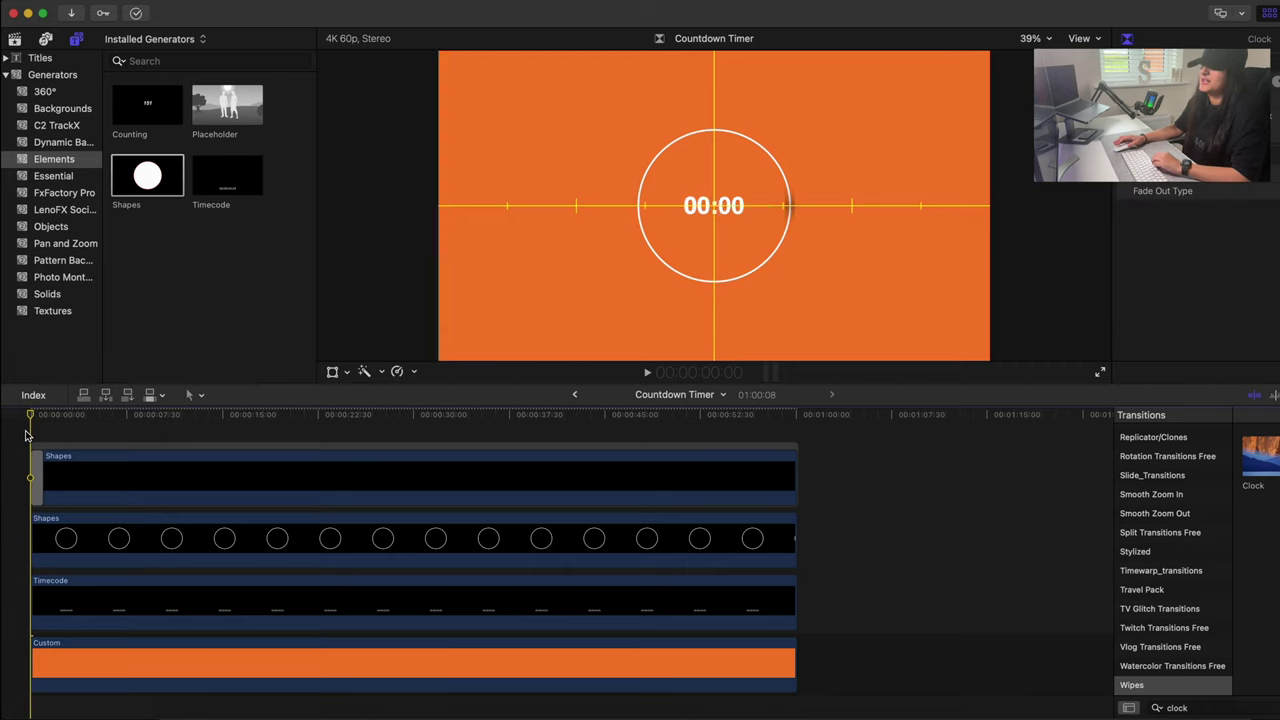
key("space")
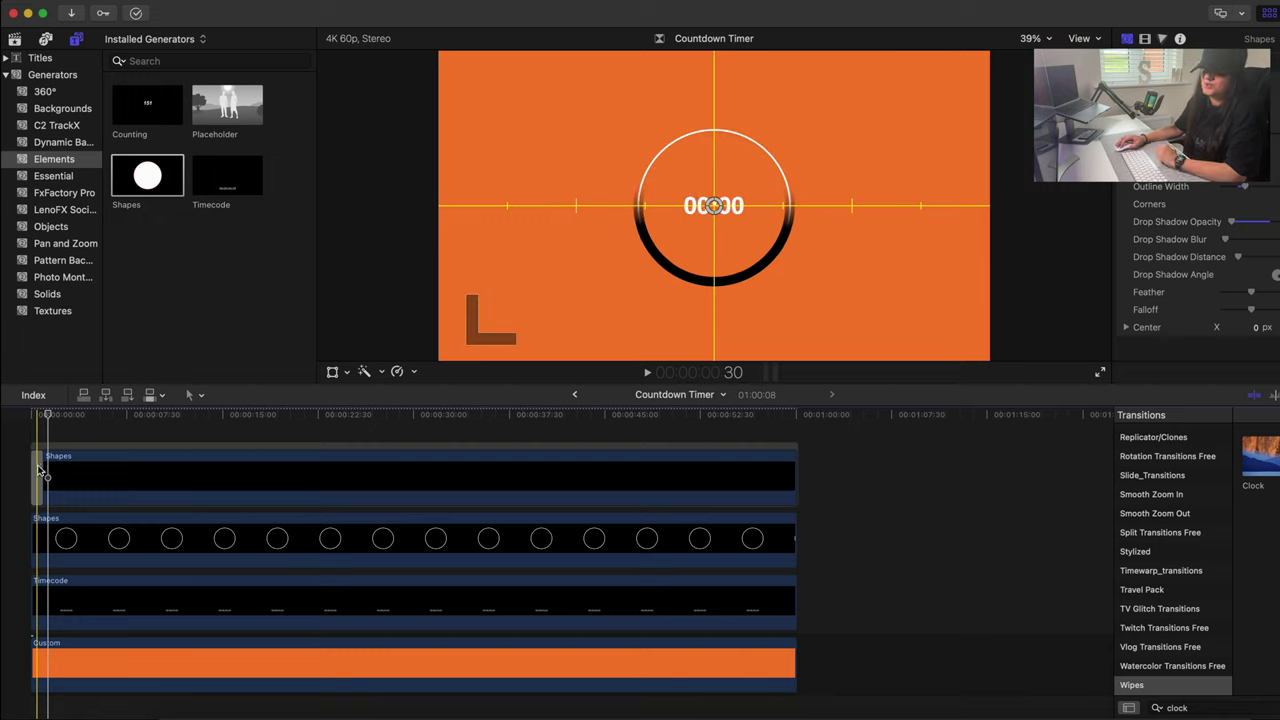
Step: Extend the Clock transition from the start across the full length of the top Shapes clip
left_click(40, 474)
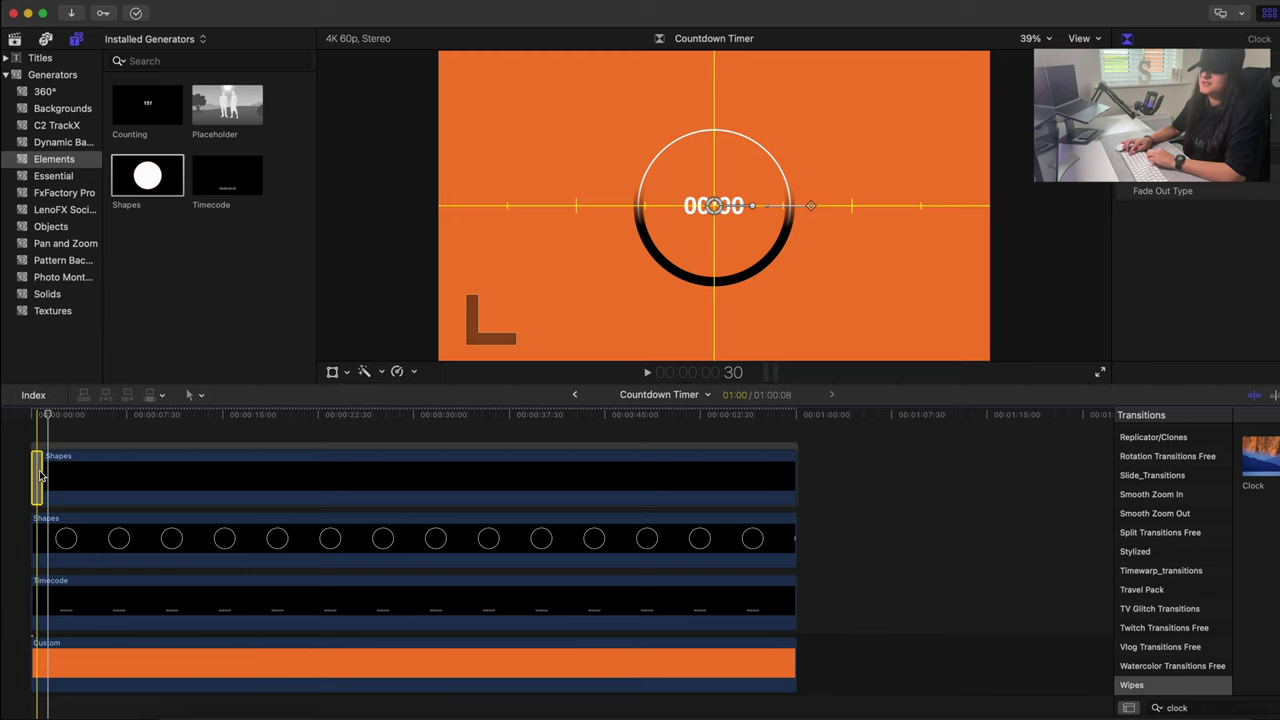
key("super+equal")
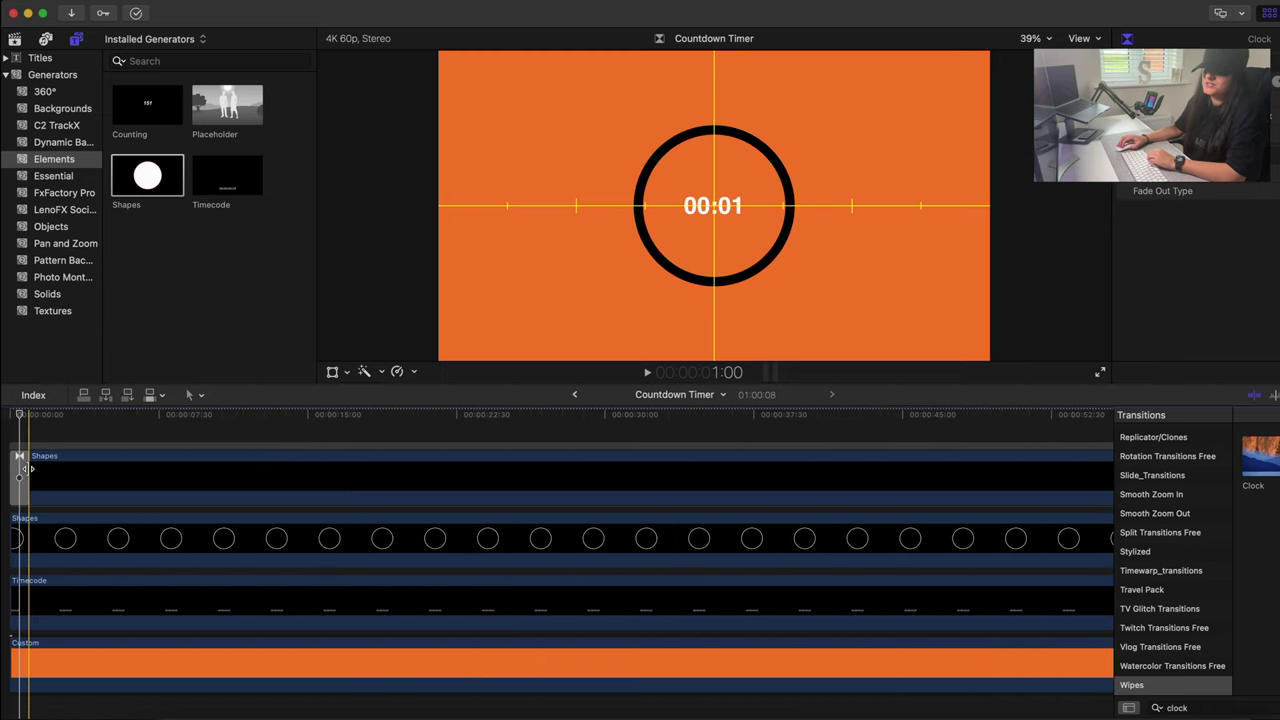
left_click(24, 474)
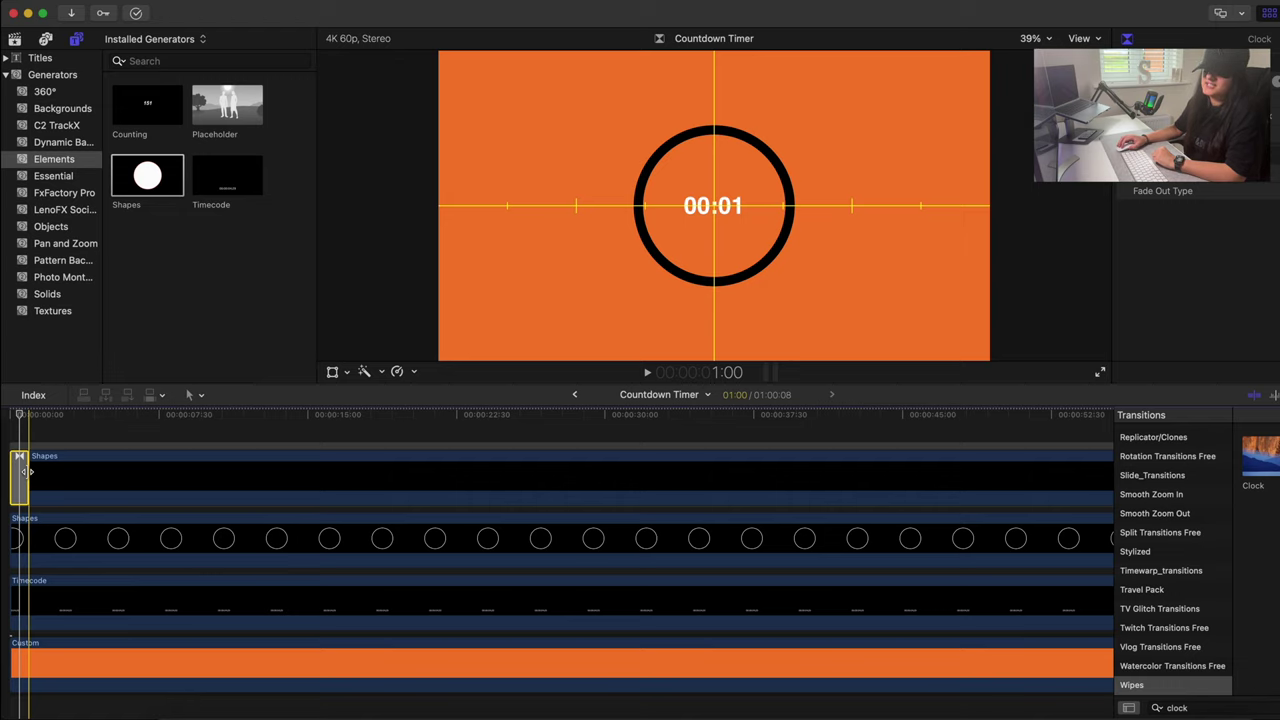
left_click_drag(24, 472, 989, 480)
key("shift+z")
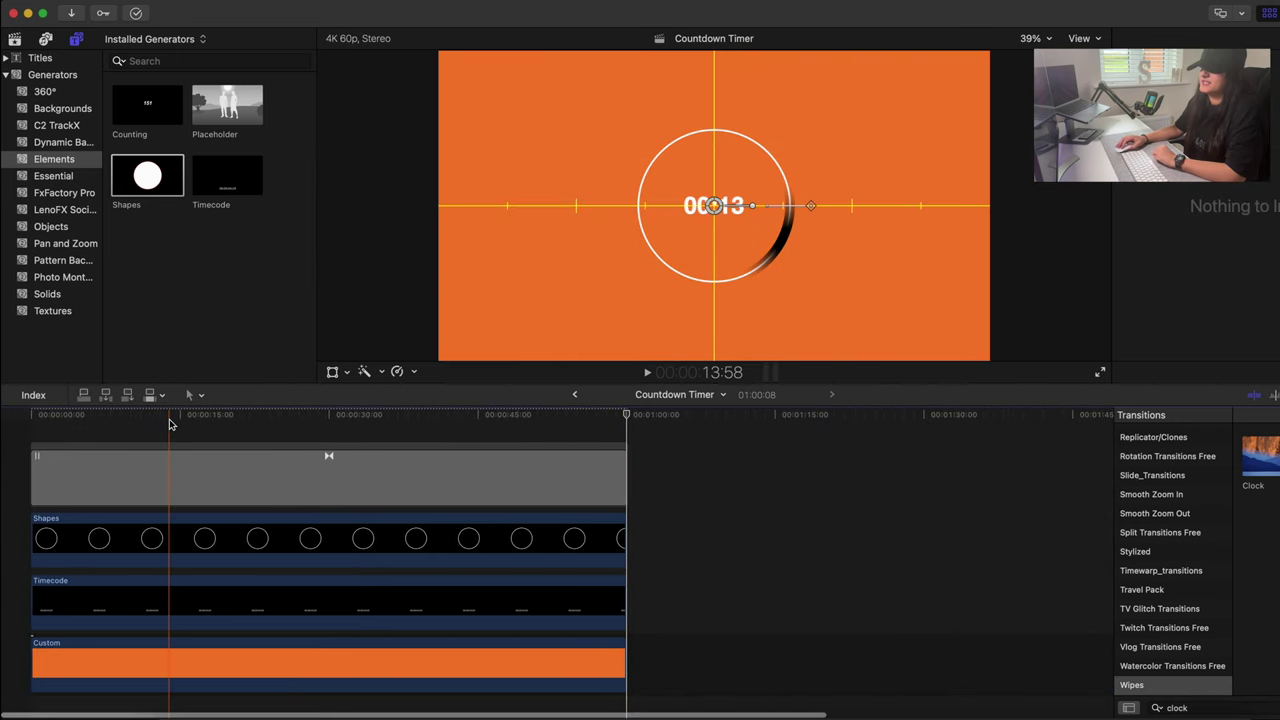
Step: Reduce the border in the Clock transition's edge treatment so the wipe has a hard edge
left_click(44, 439)
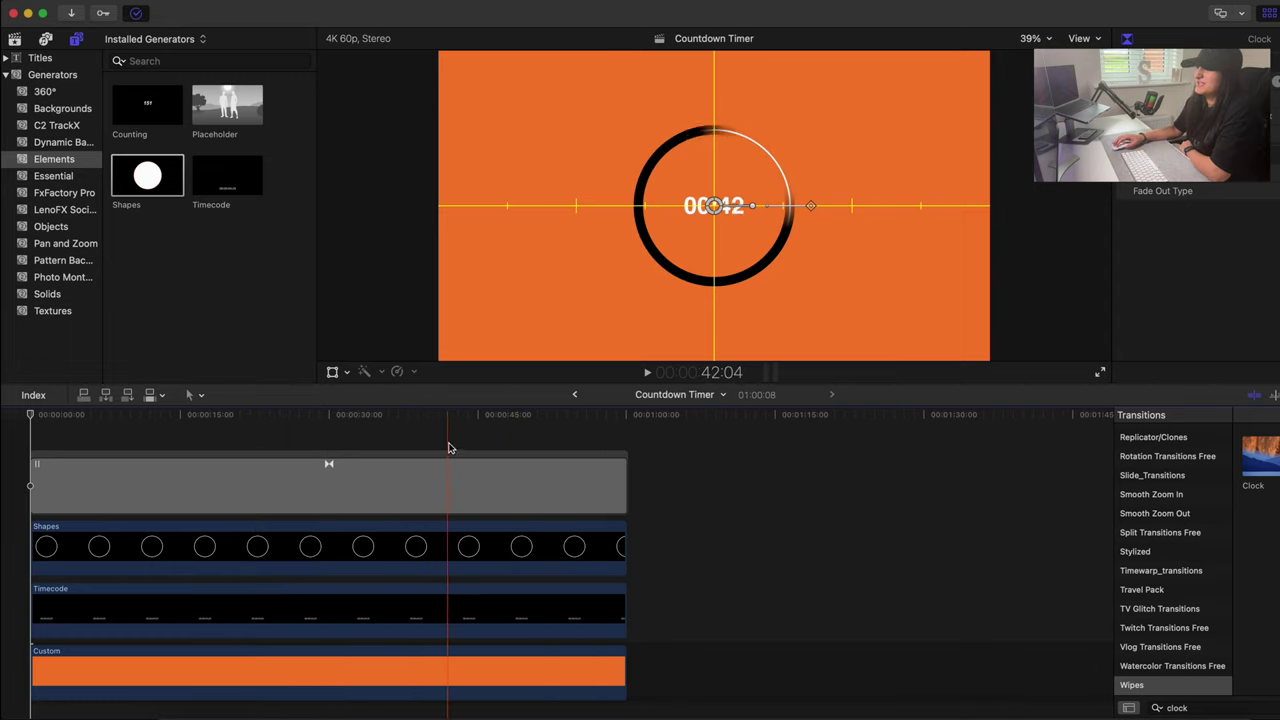
left_click(421, 482)
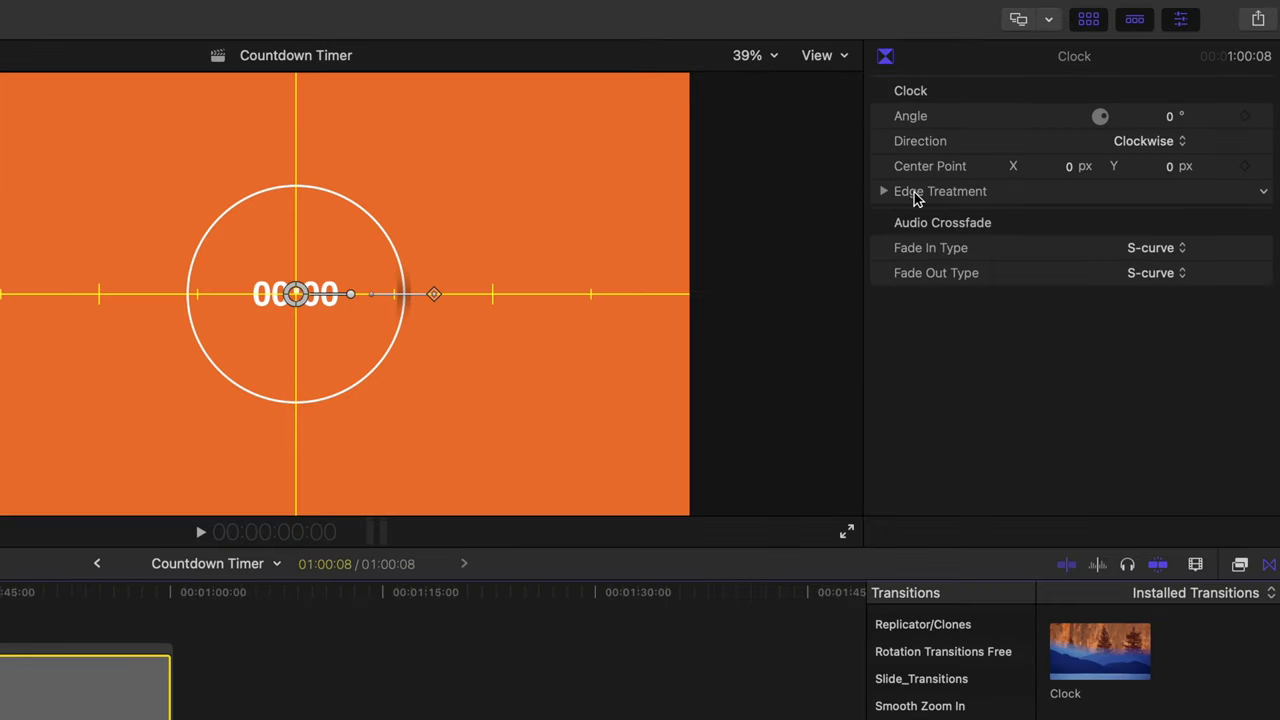
left_click(886, 192)
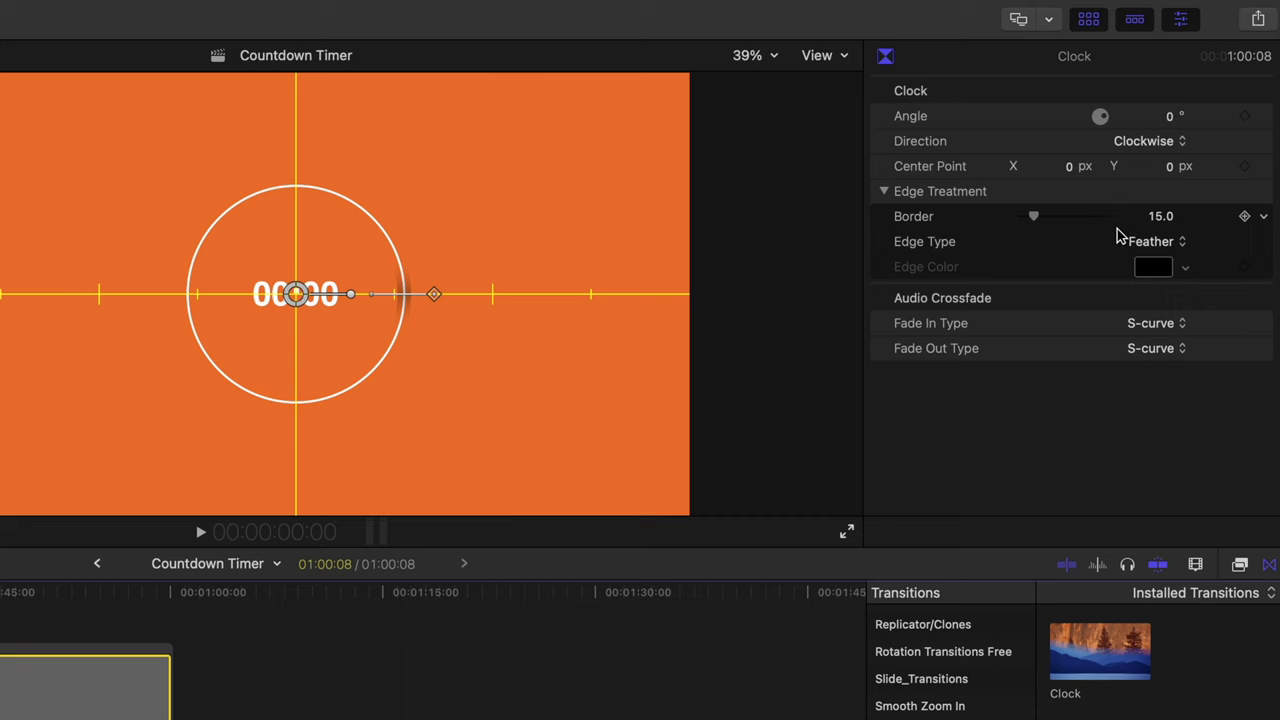
left_click(1159, 217)
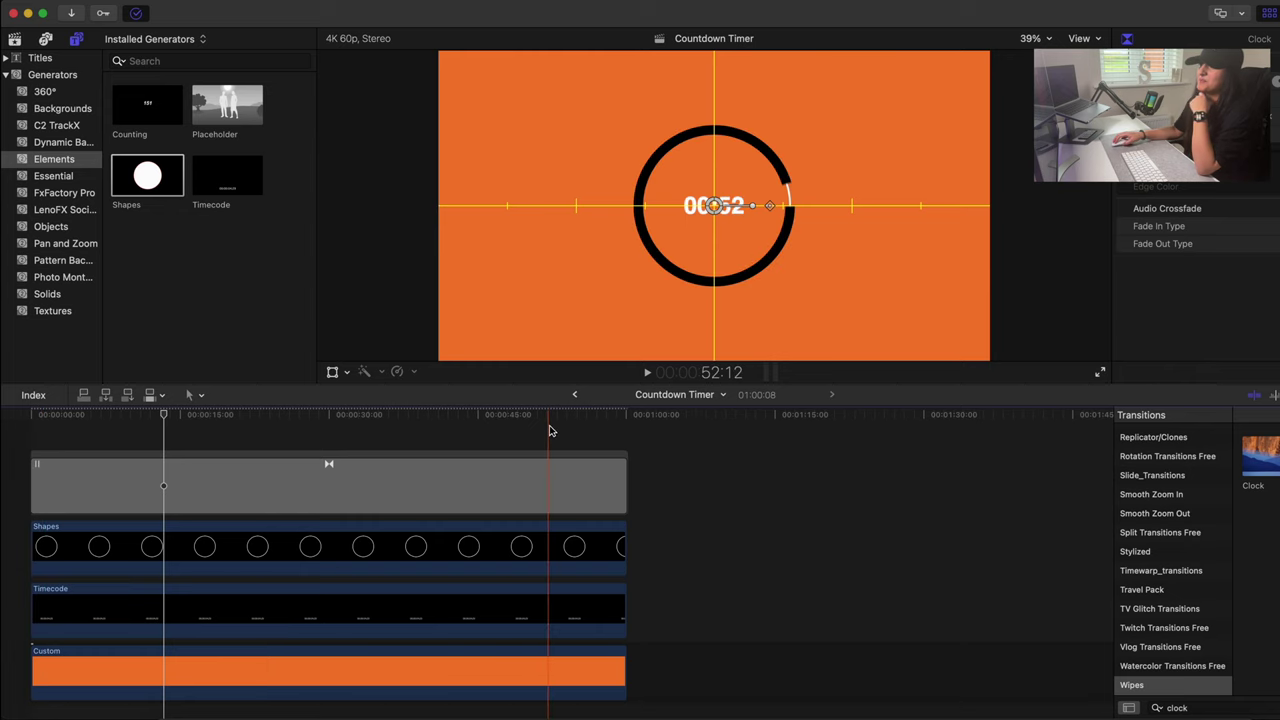
left_click(223, 607)
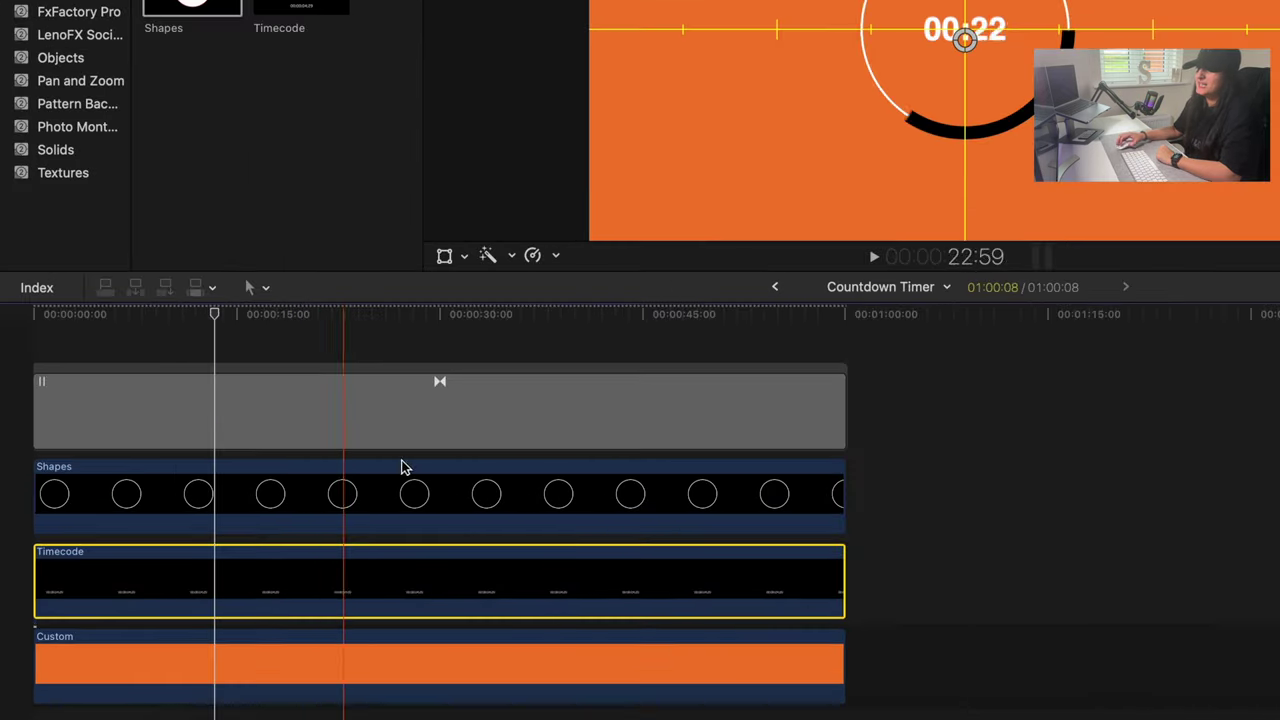
left_click(557, 258)
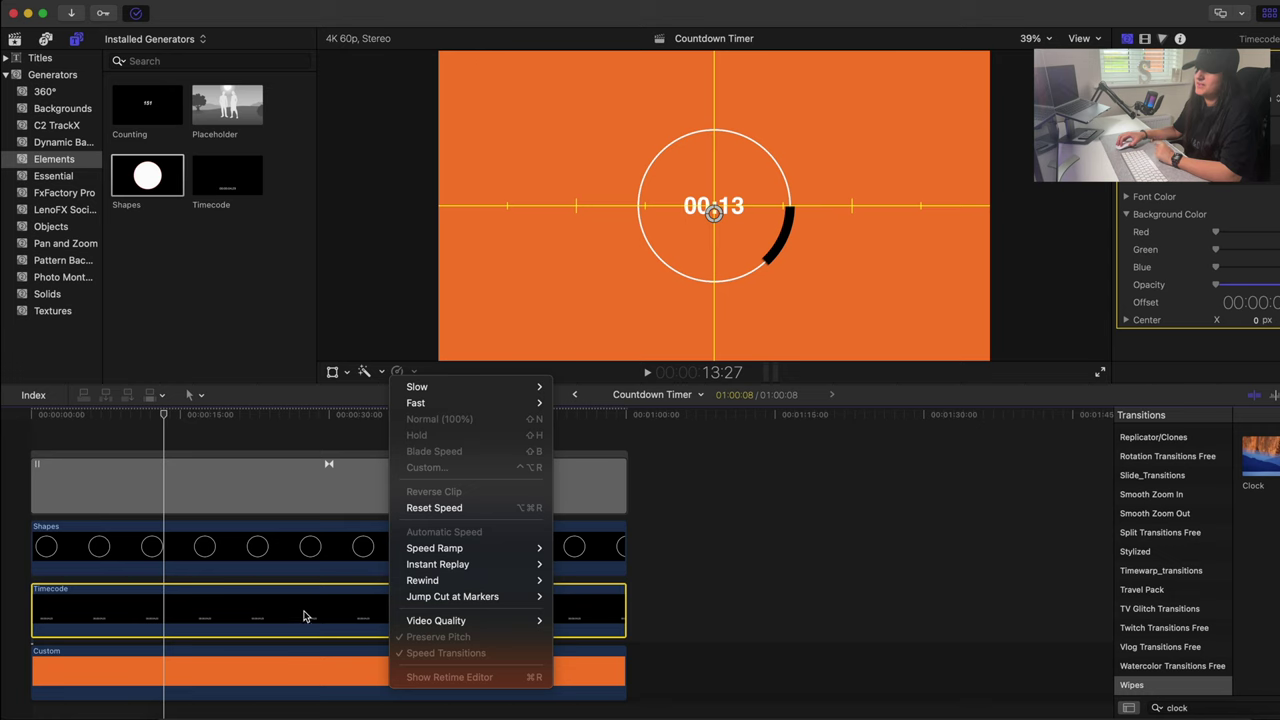
left_click(305, 616)
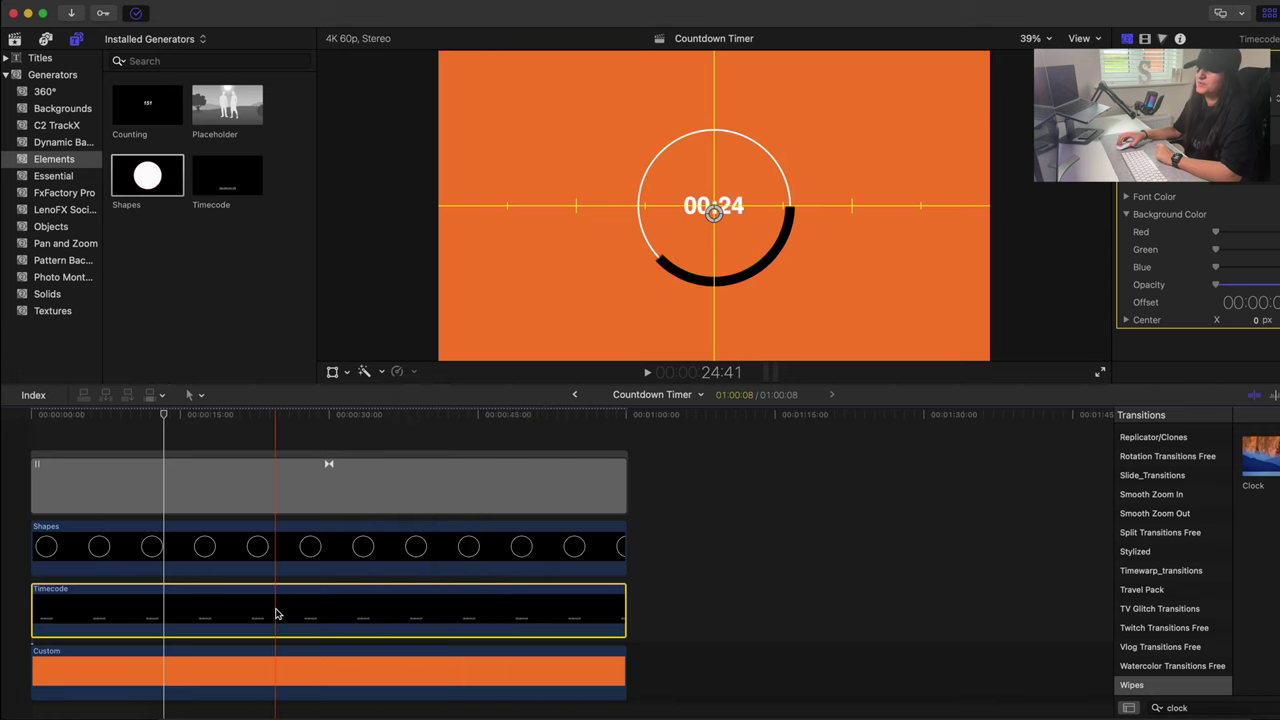
Step: Convert the Timecode clip into a compound clip named "countdown" in the Tutorial event
right_click(277, 614)
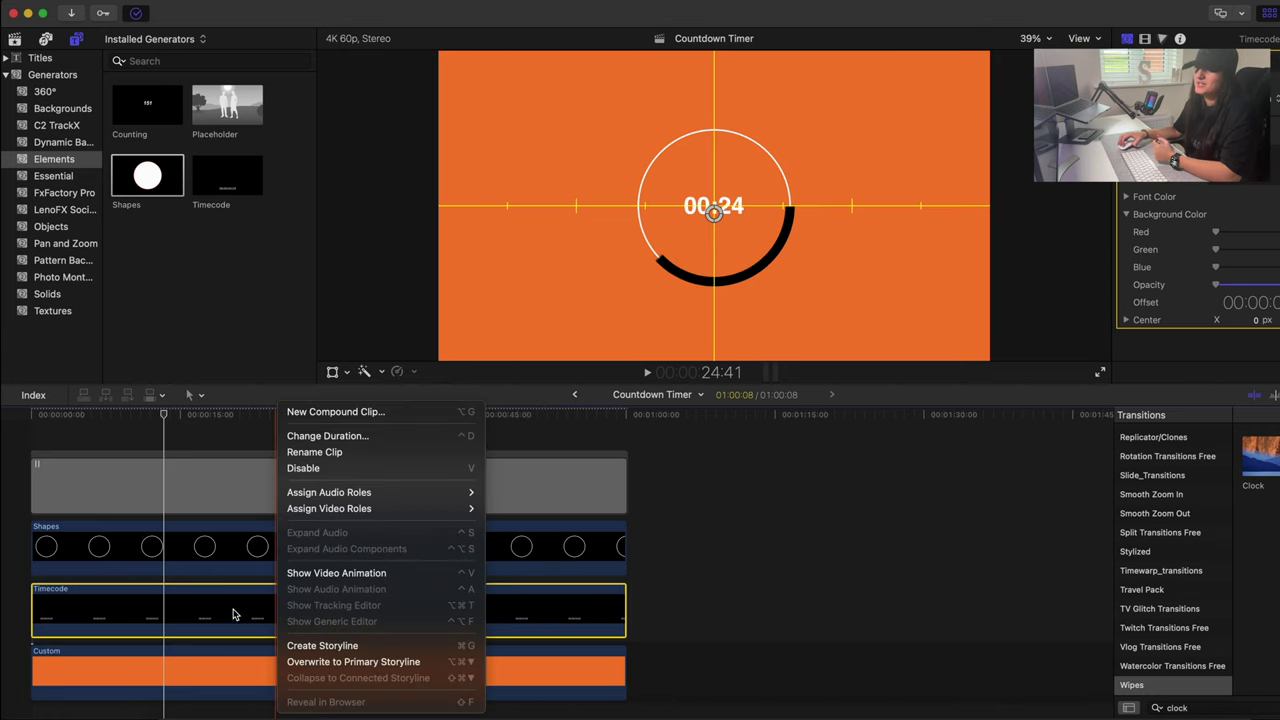
left_click(364, 419)
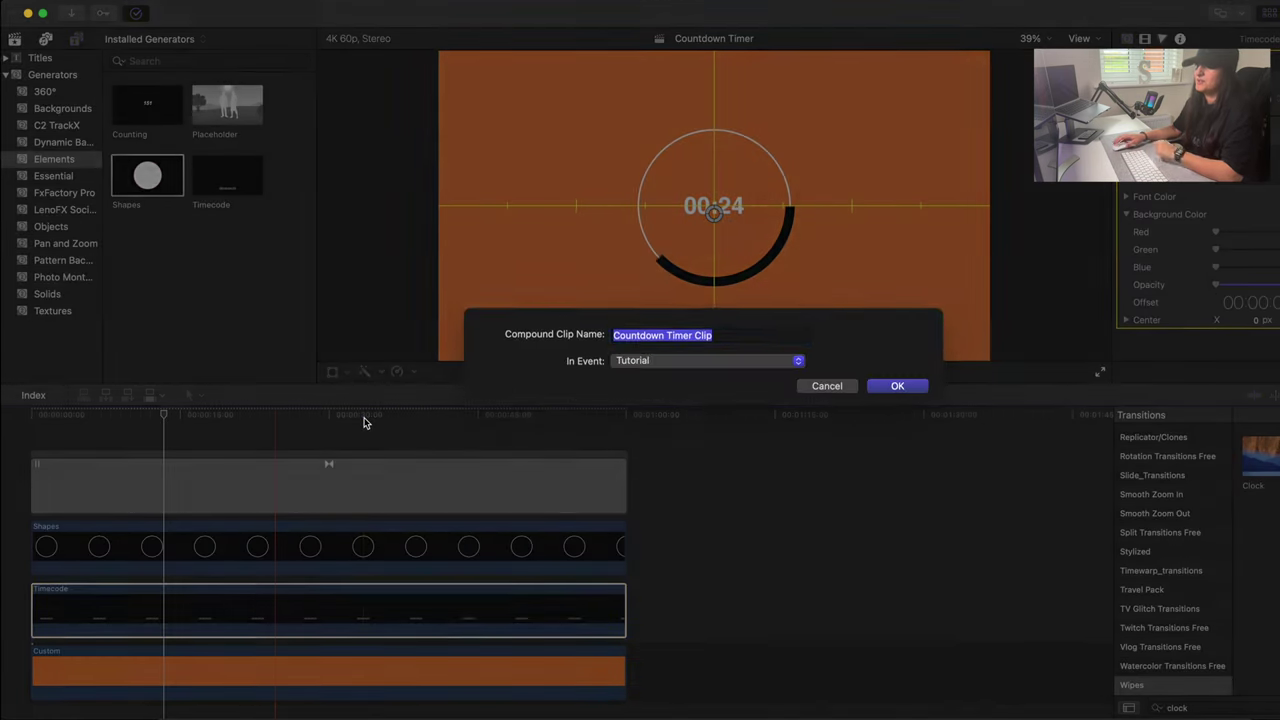
type("countdown")
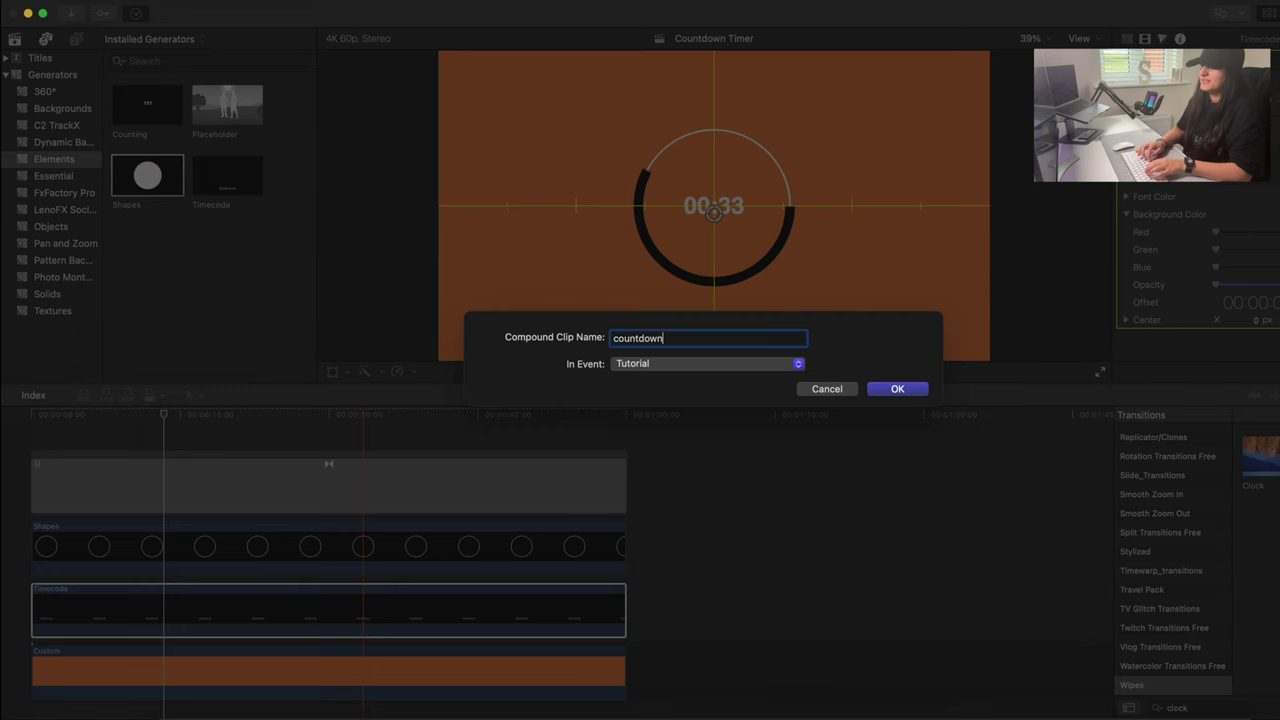
key("Return")
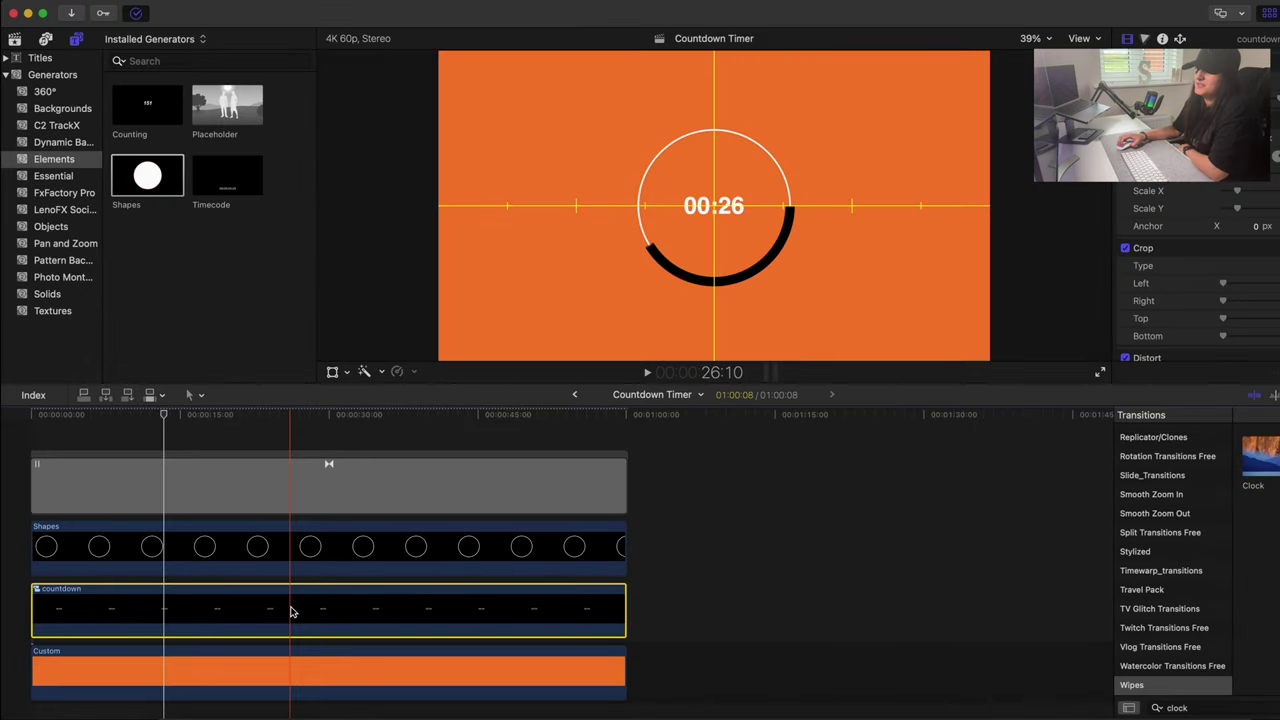
Step: Reverse the countdown compound clip and play the timeline from the beginning to check the count
left_click(397, 371)
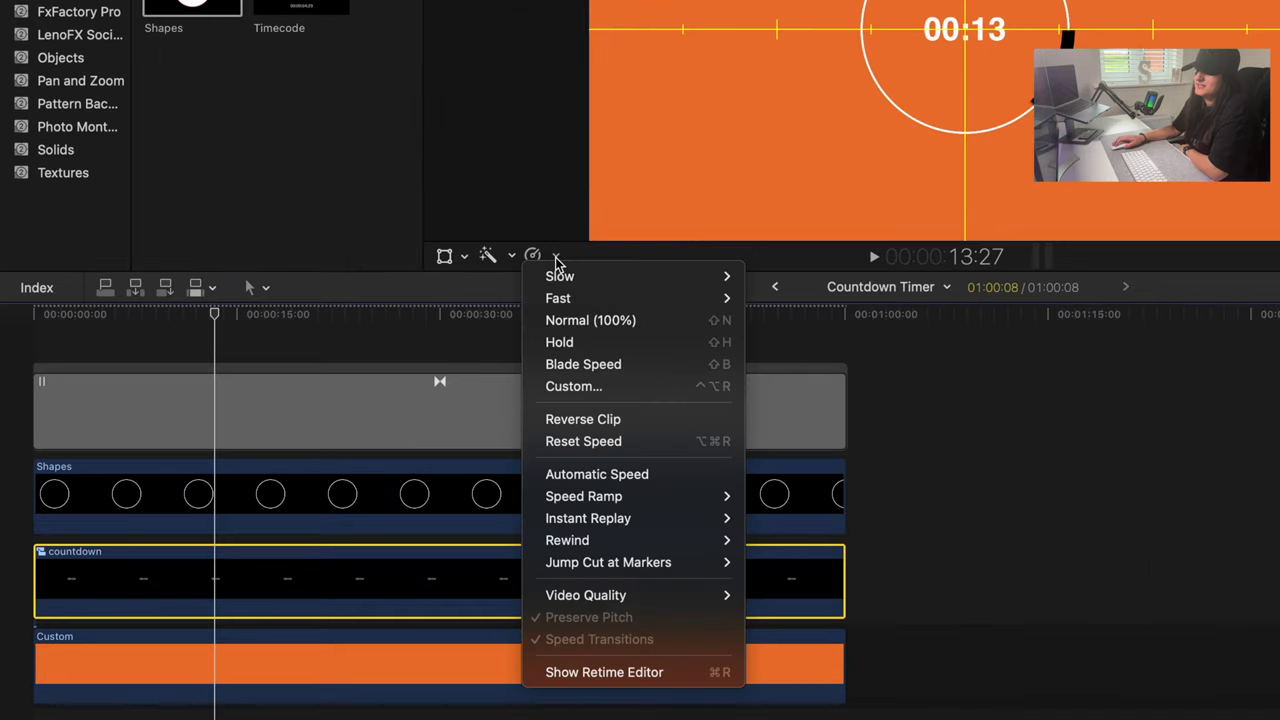
left_click(450, 492)
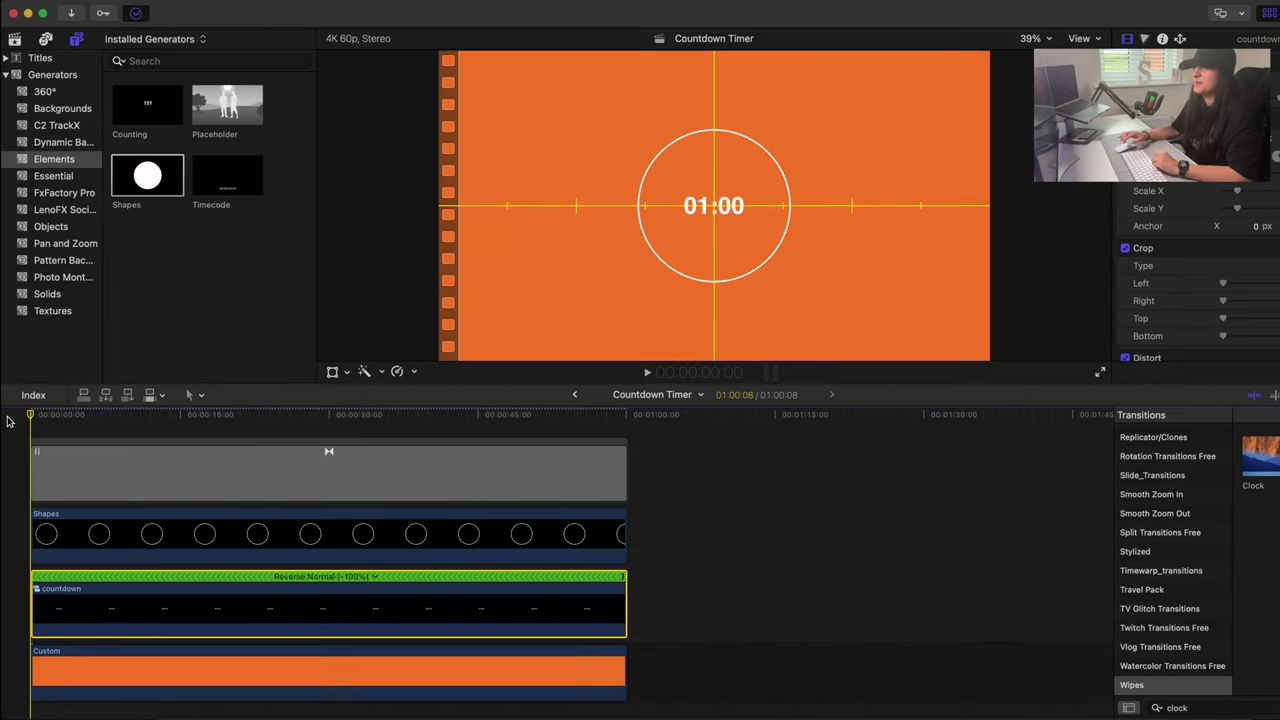
key("space")
left_click(192, 432)
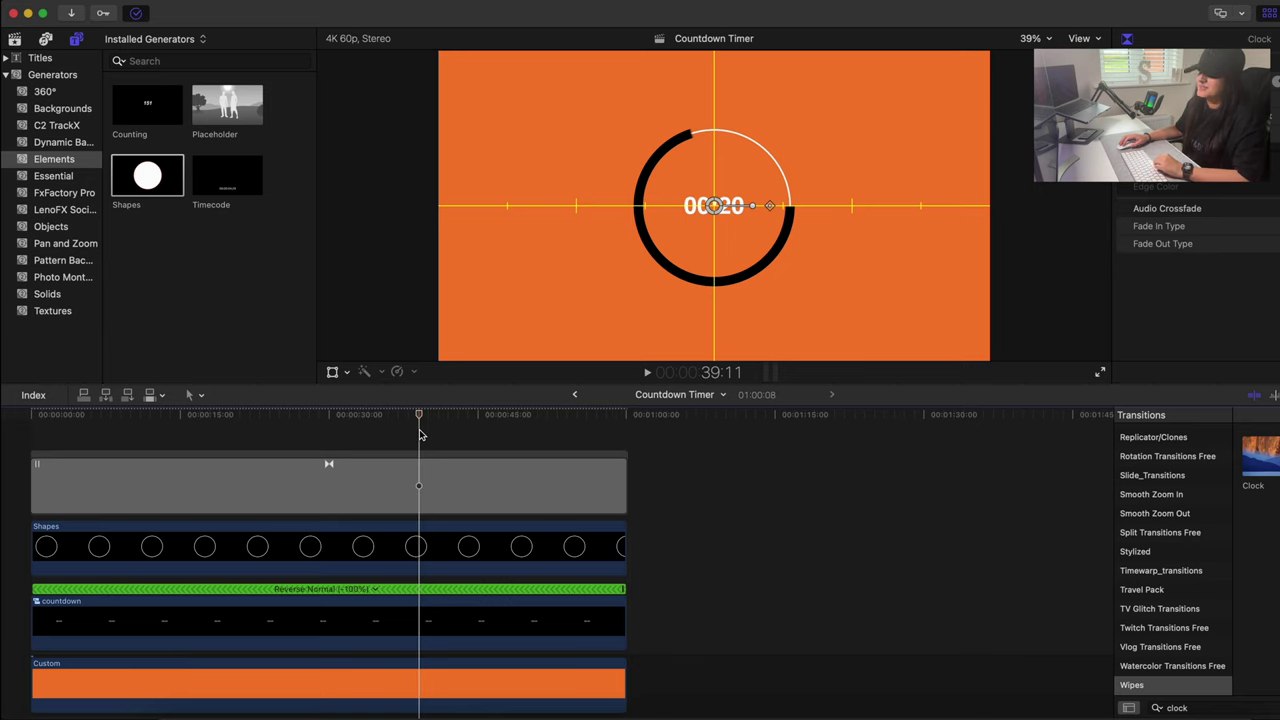
scroll(420, 434, "down", 2)
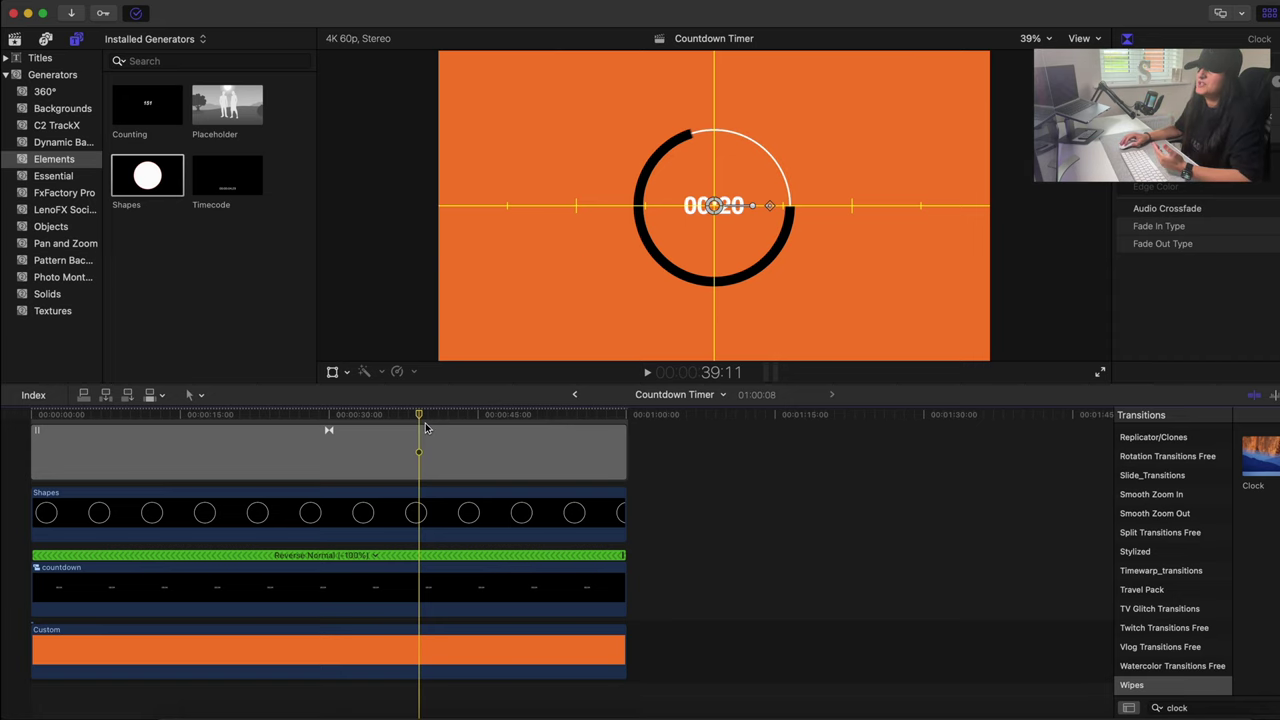
Step: Change the Custom background clip's color to Green from the Apple palette
left_click(375, 643)
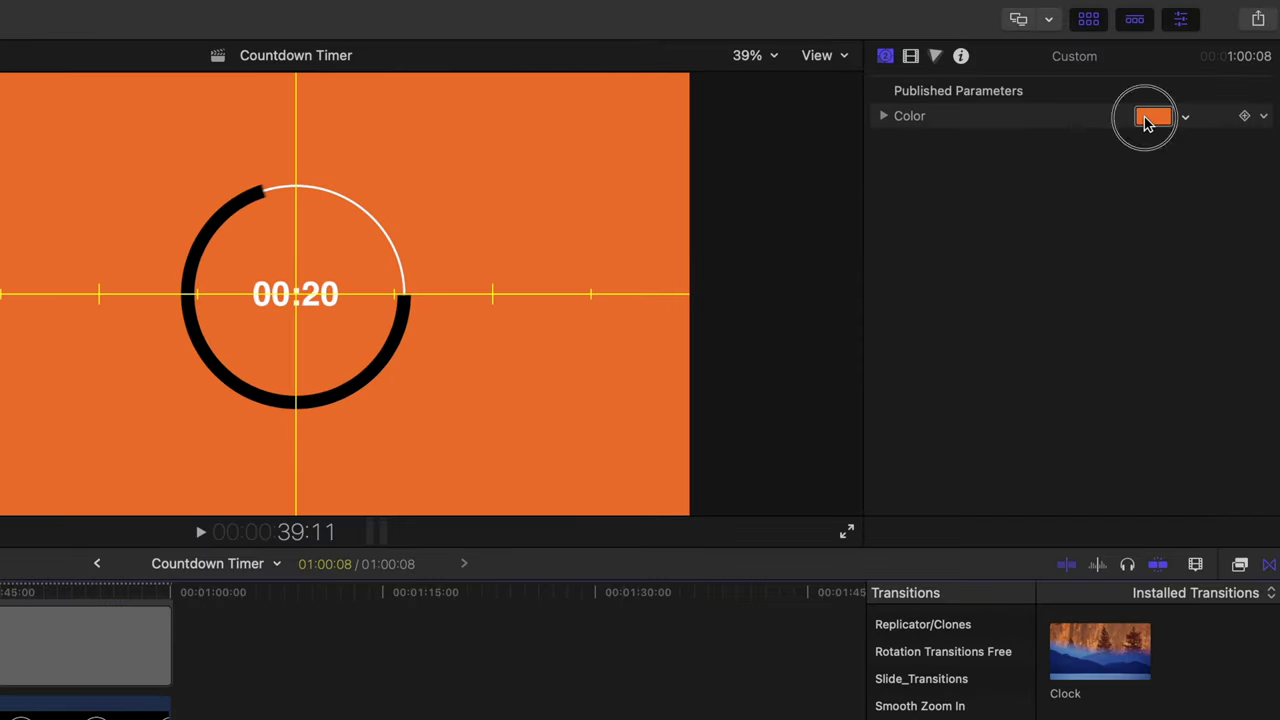
left_click(1148, 120)
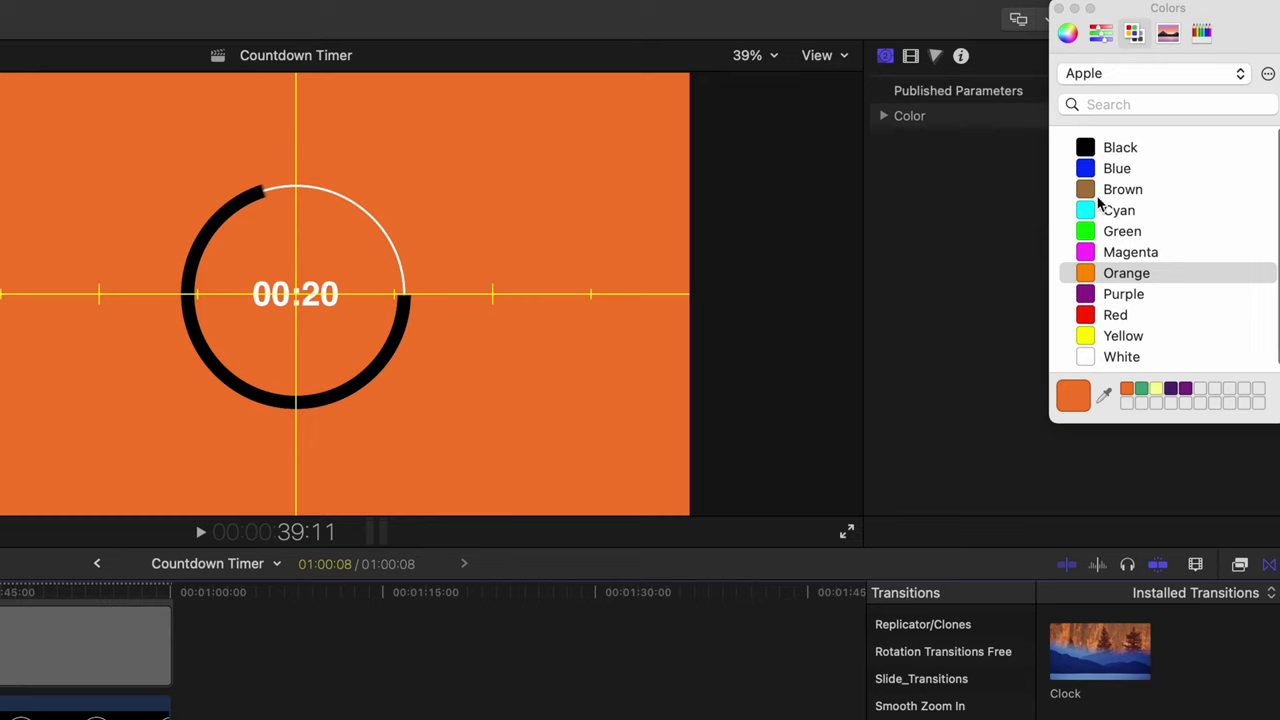
left_click(1125, 231)
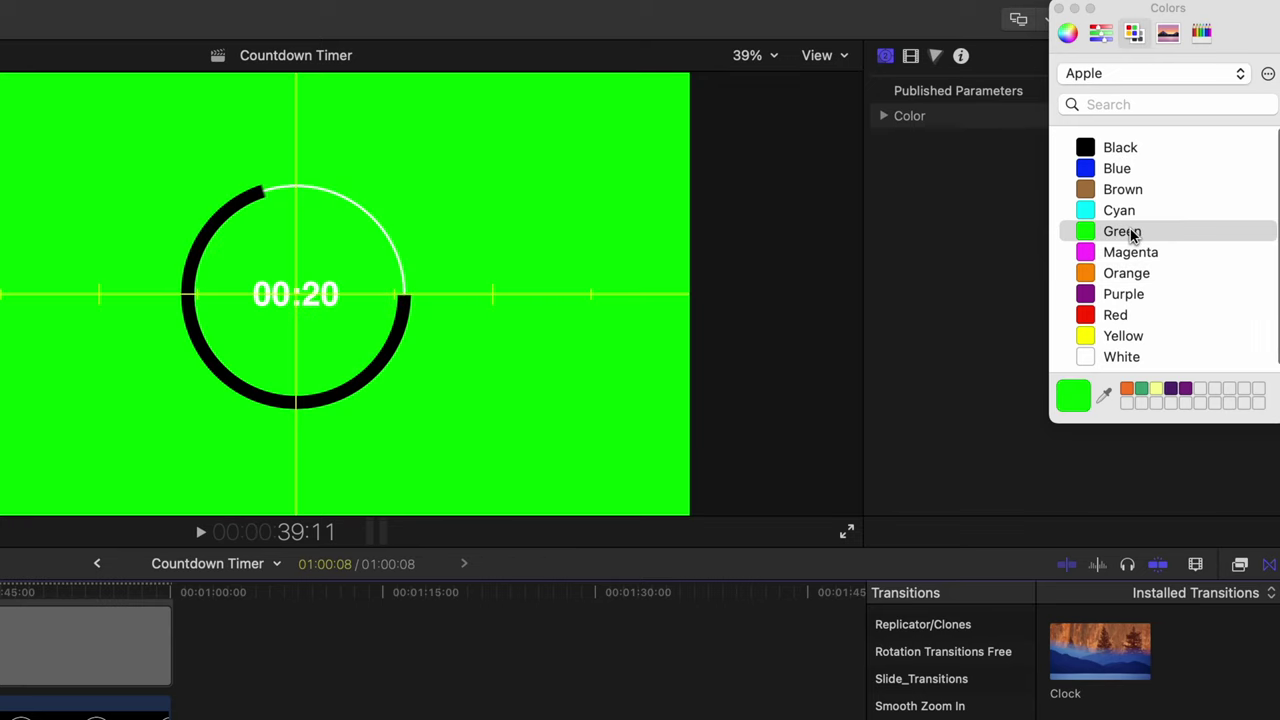
left_click(1059, 10)
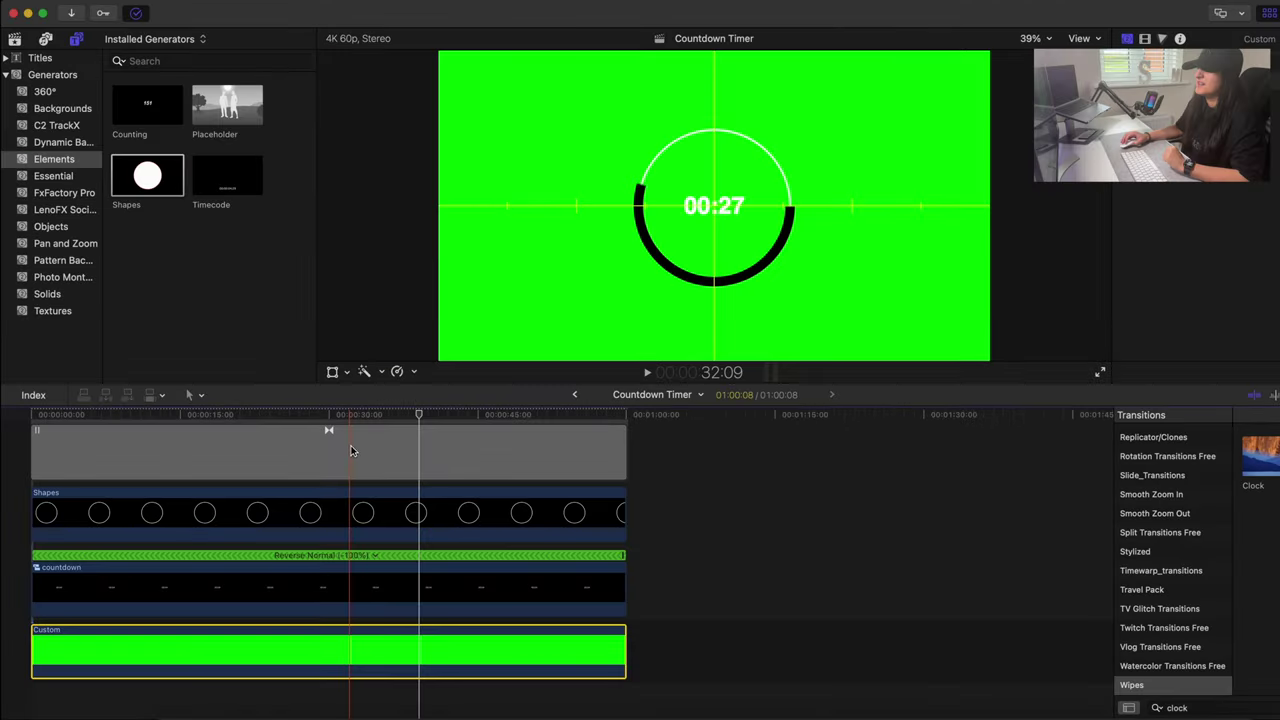
Step: Combine all the clips in the timeline into one compound clip named "Countdown Timer" in the Tutorial event
scroll(428, 433, "up", 2)
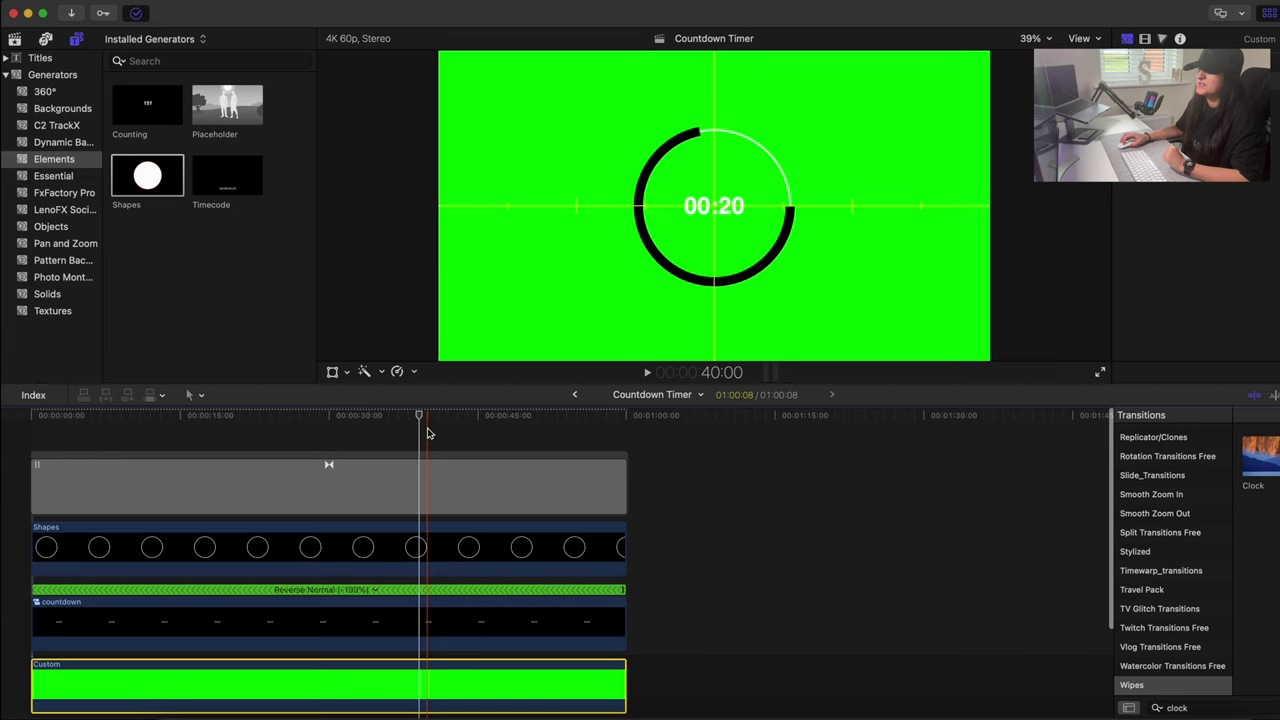
left_click(281, 428)
left_click_drag(281, 428, 520, 714)
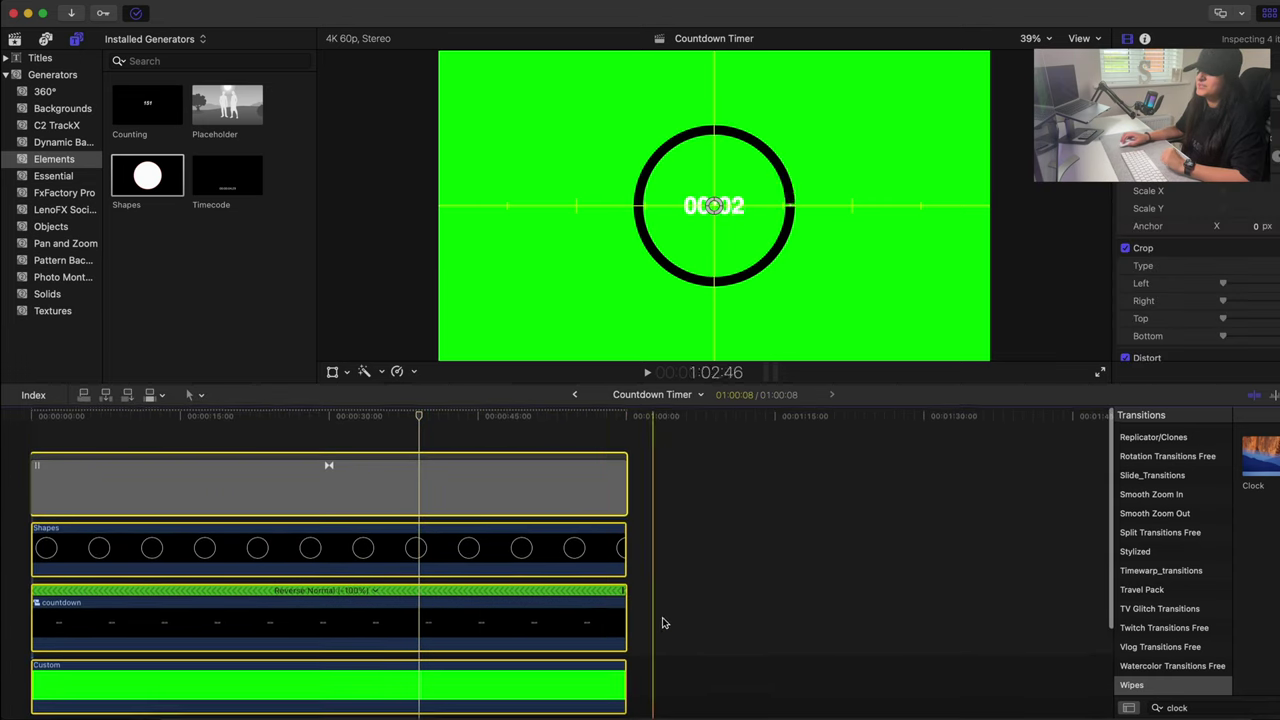
left_click(662, 683)
key("super+a")
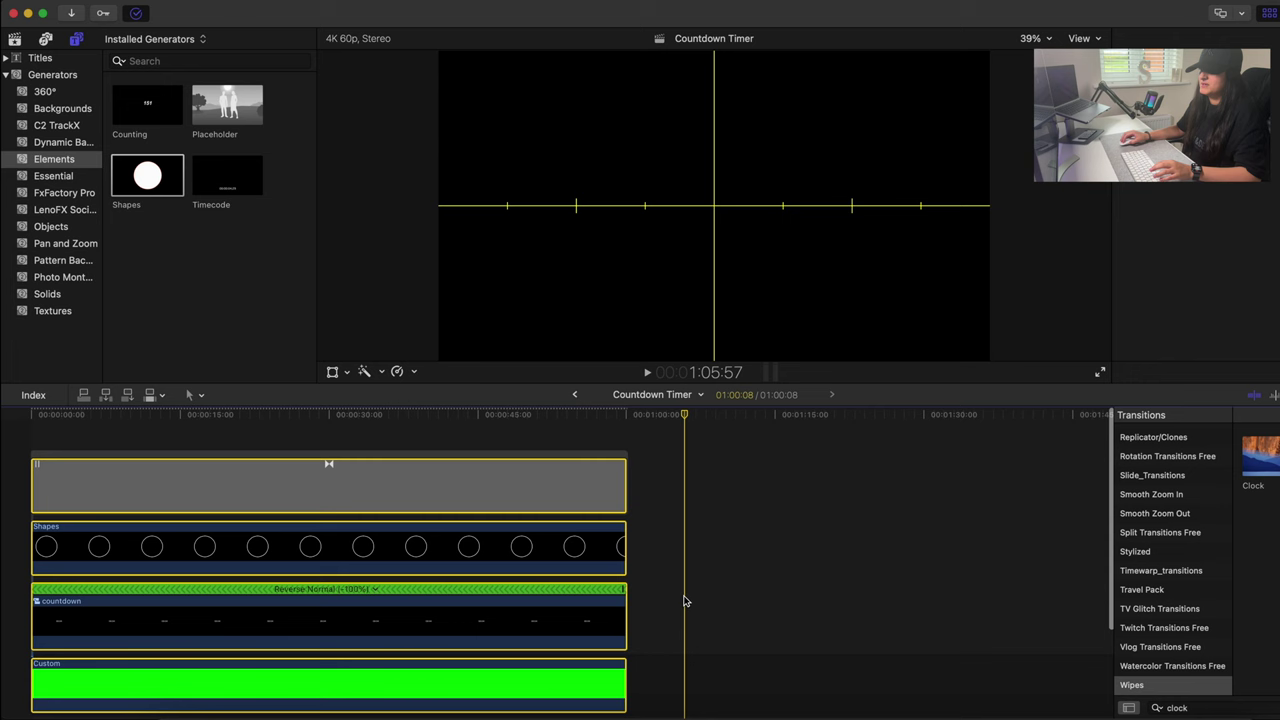
scroll(684, 600, "down", 2)
scroll(300, 470, "up", 2)
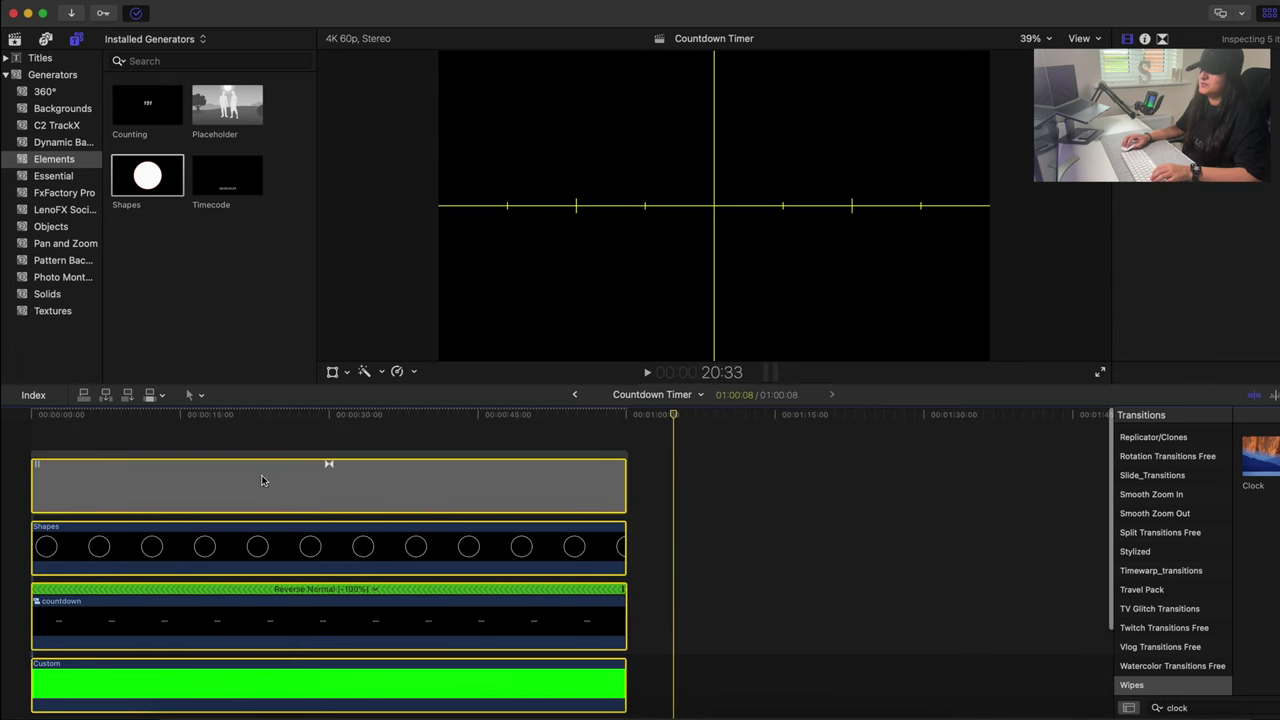
right_click(533, 545)
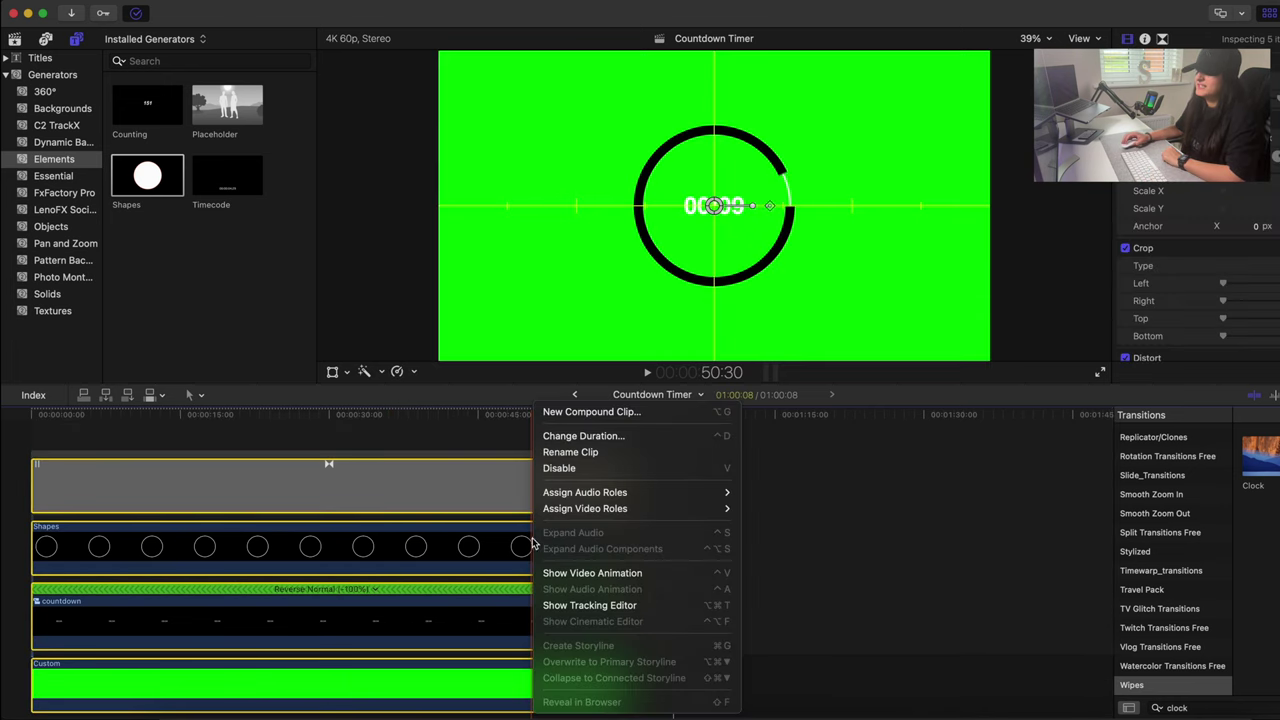
left_click(582, 412)
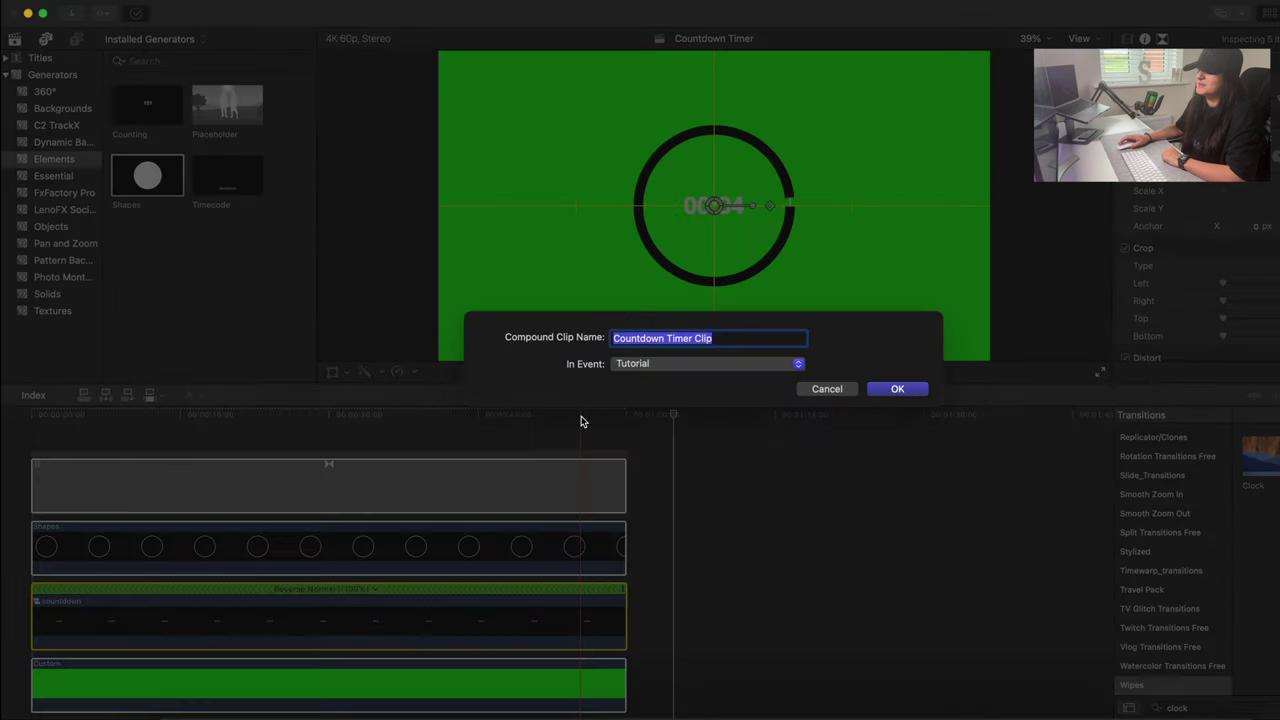
left_click(726, 340)
double_click(699, 339)
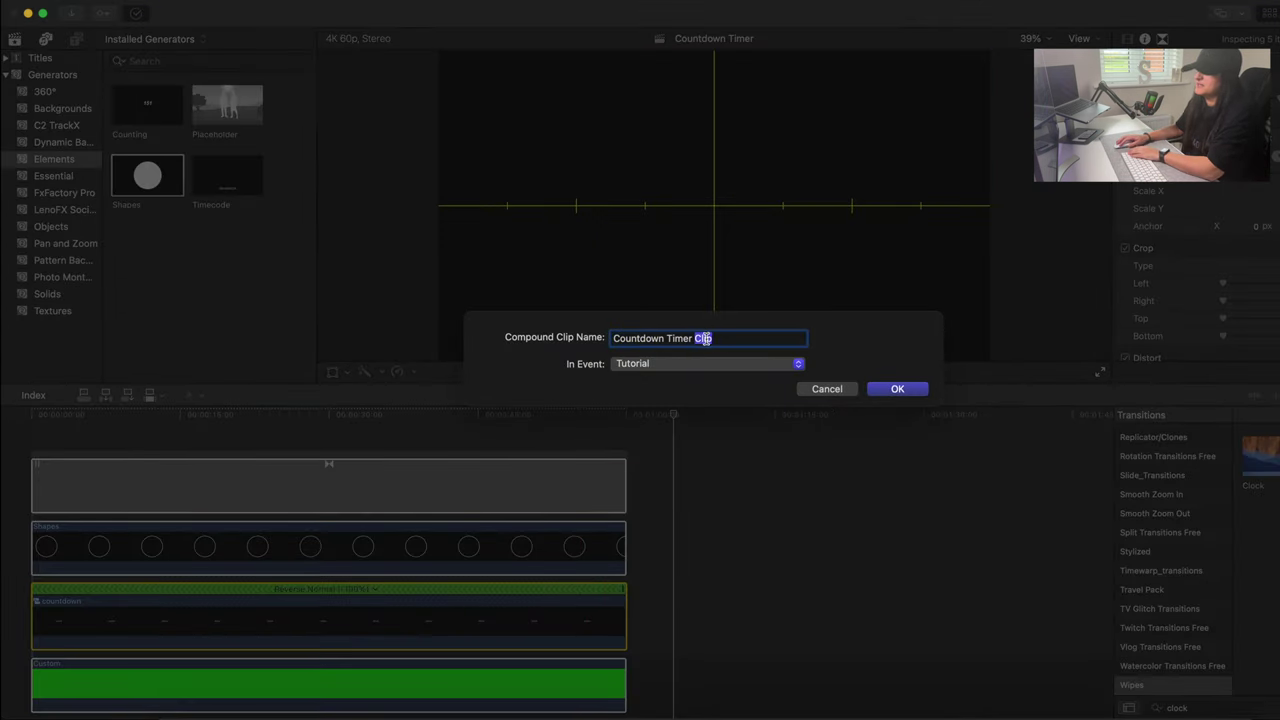
left_click(897, 389)
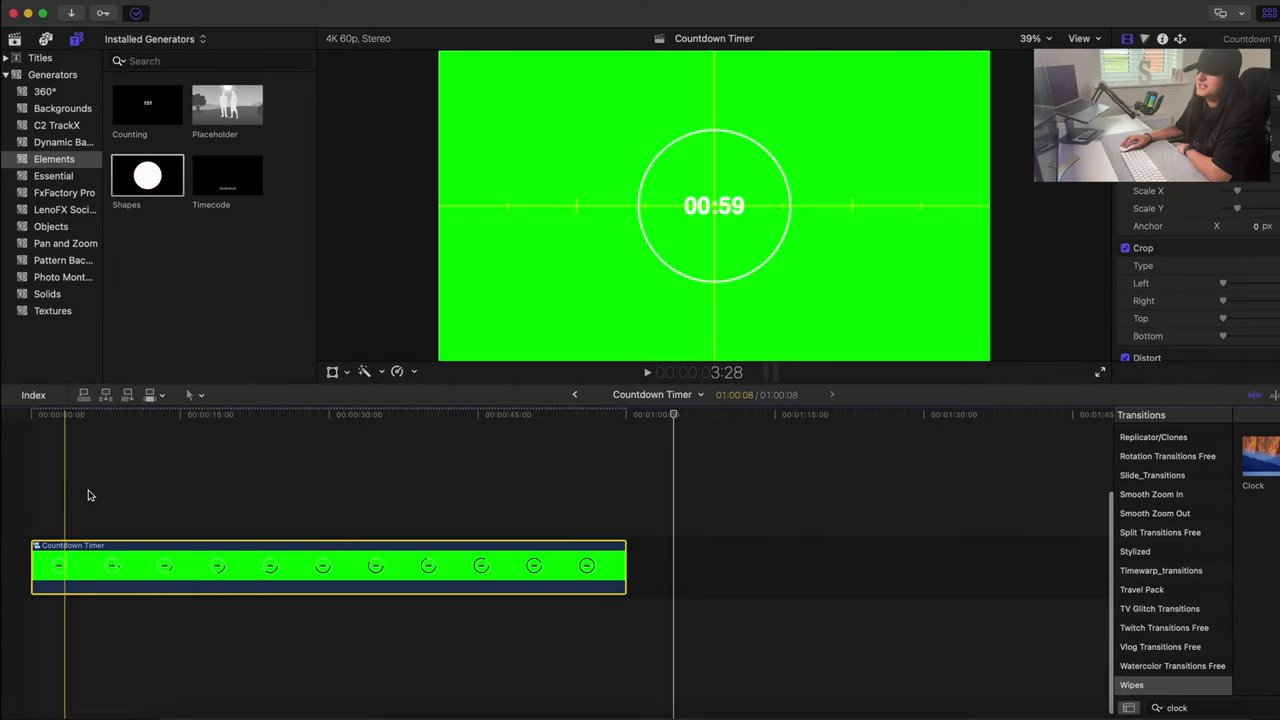
Step: Add the dumbbell workout video from the Tutorial event at the timeline's start, with the Countdown Timer clip connected above it
left_click(285, 507)
key("super+minus")
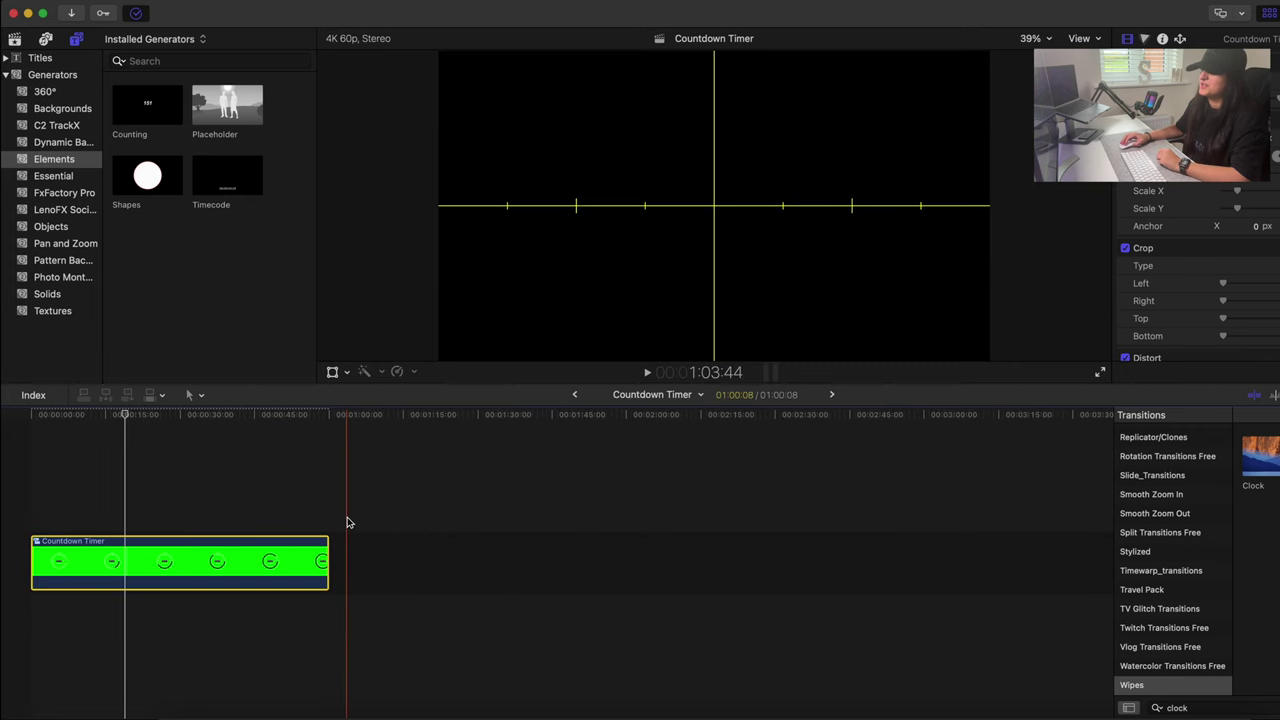
mouse_move(174, 716)
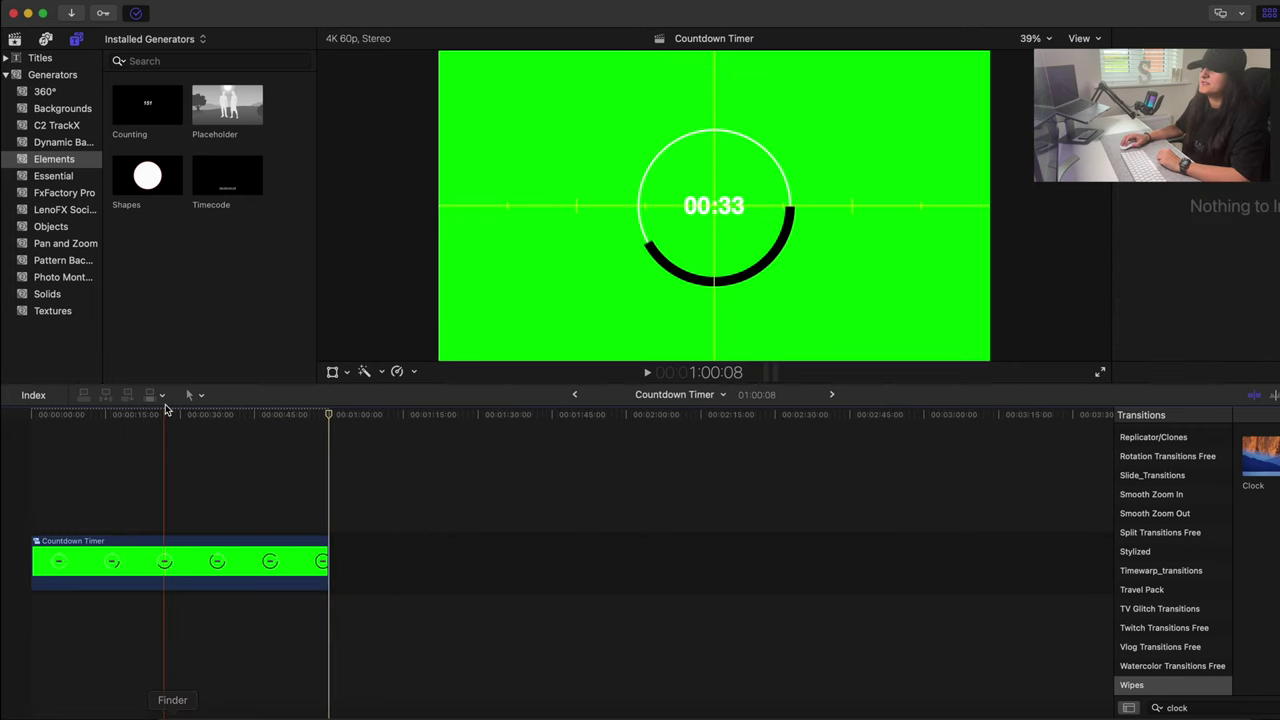
left_click(14, 41)
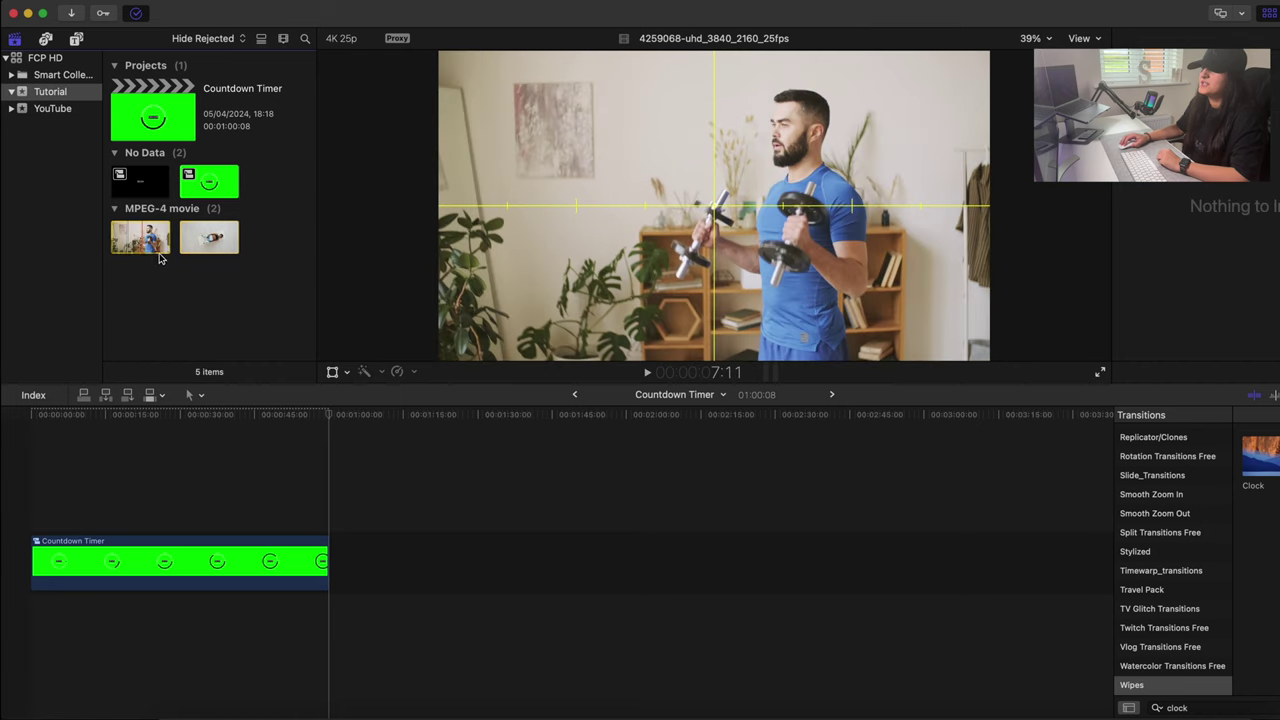
left_click_drag(141, 237, 345, 562)
left_click_drag(116, 558, 28, 442)
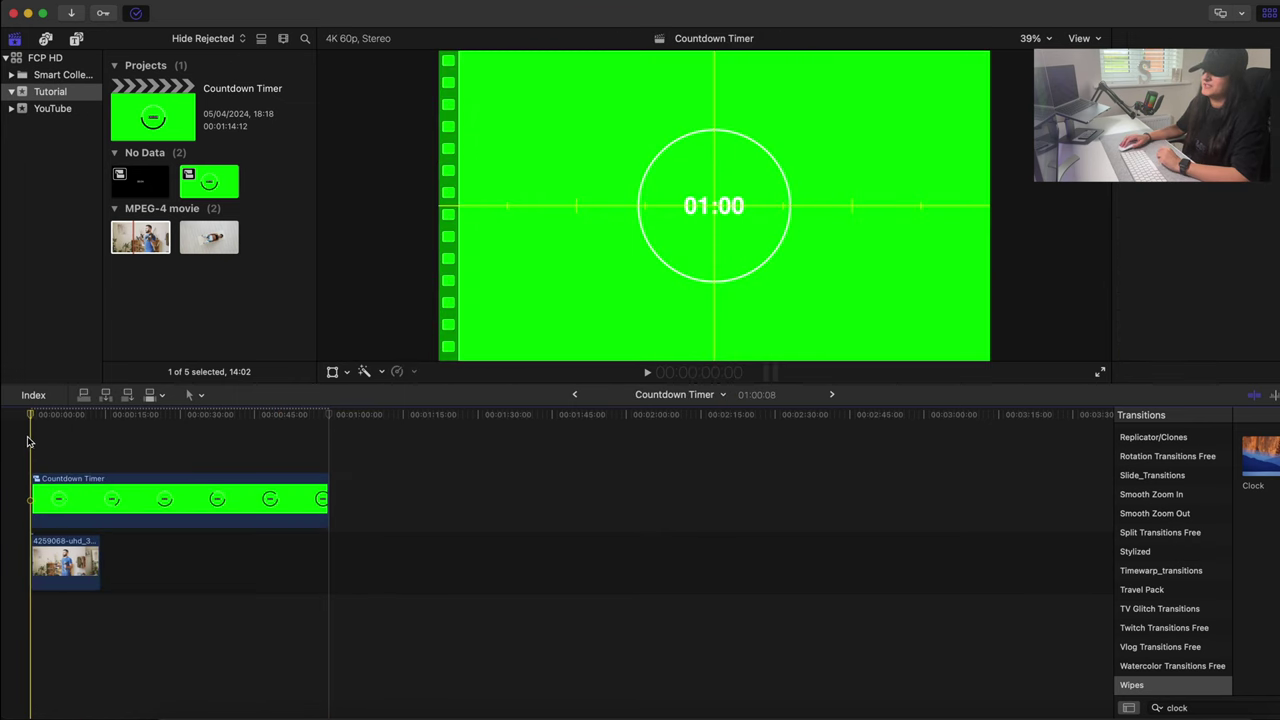
Step: Temporarily disable the Countdown Timer clip to play the workout video beneath it, and re-enable the clip
key("space")
key("v")
left_click(29, 455)
key("space")
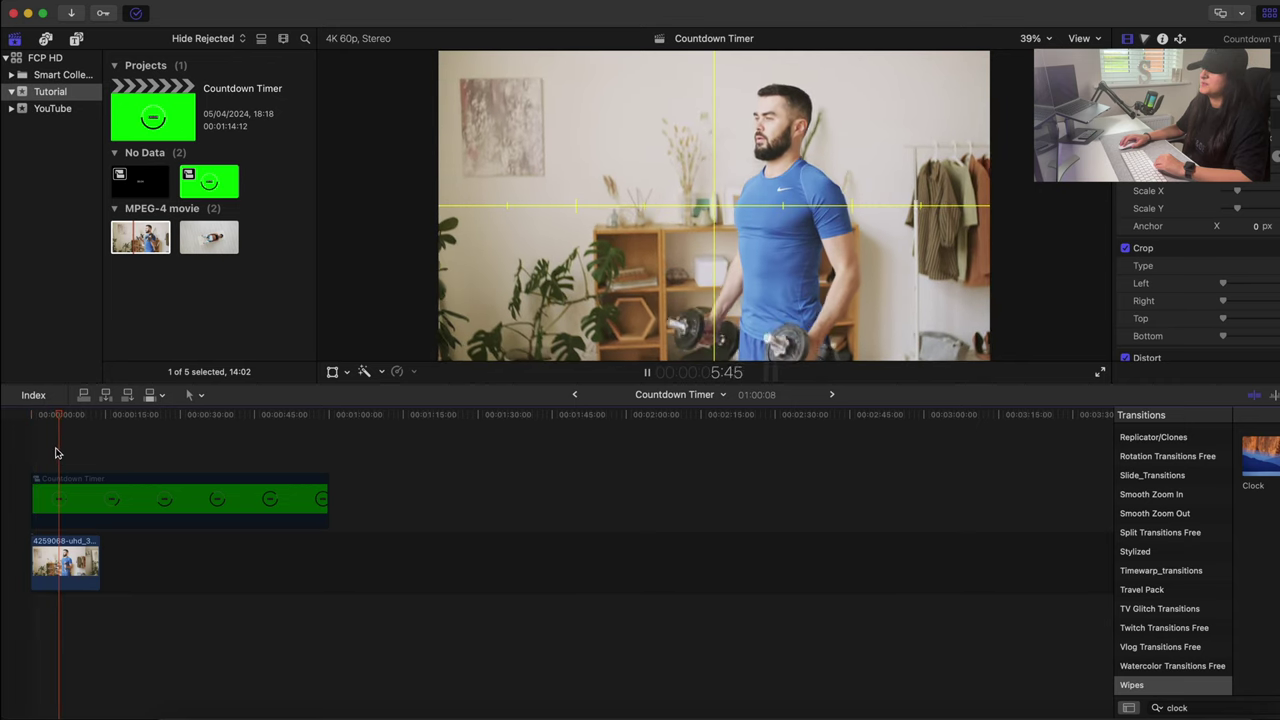
left_click(66, 501)
key("v")
key("space")
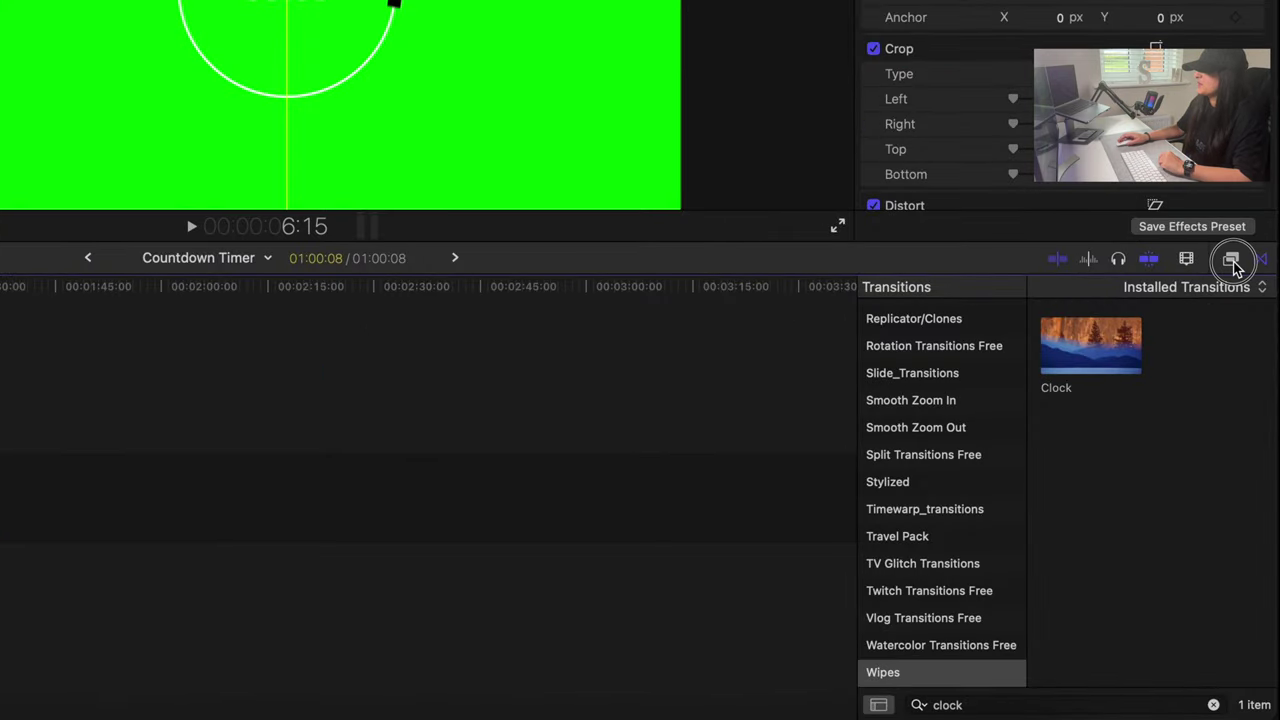
Step: Search the effects for "keyer" and apply the Green Screen Keyer to the Countdown Timer clip
left_click(1233, 262)
left_click(1041, 704)
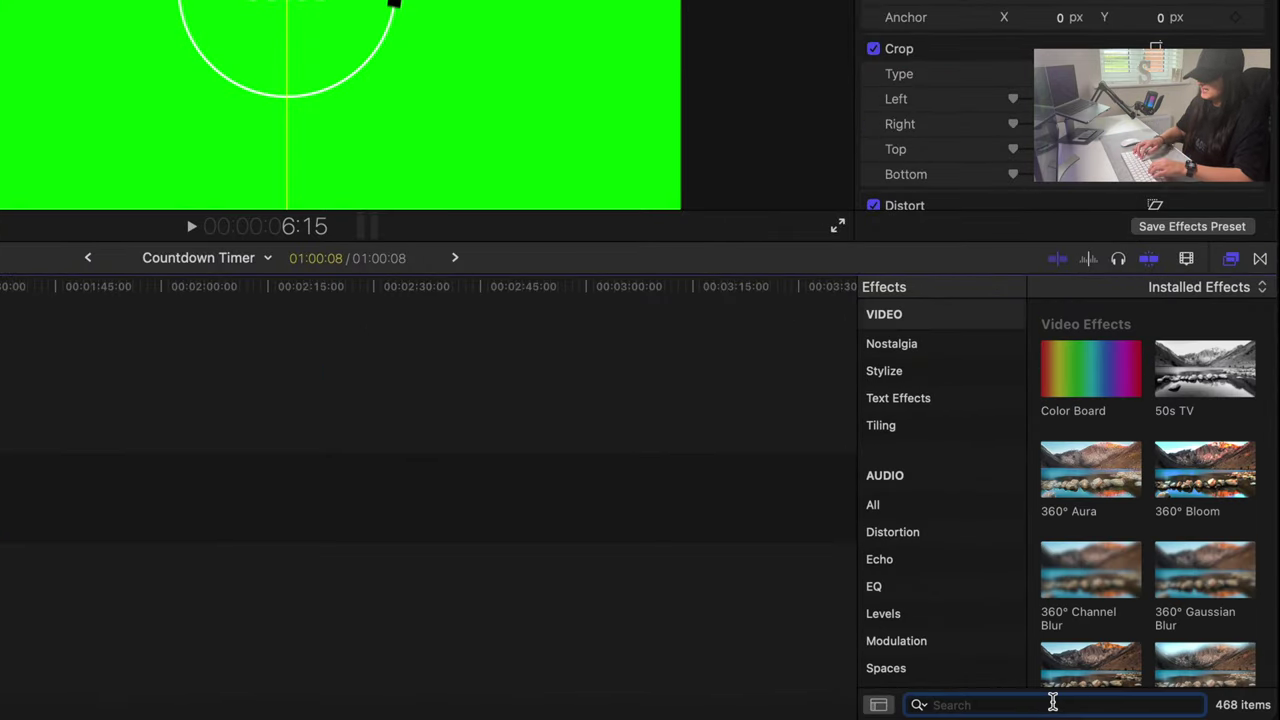
key("Return")
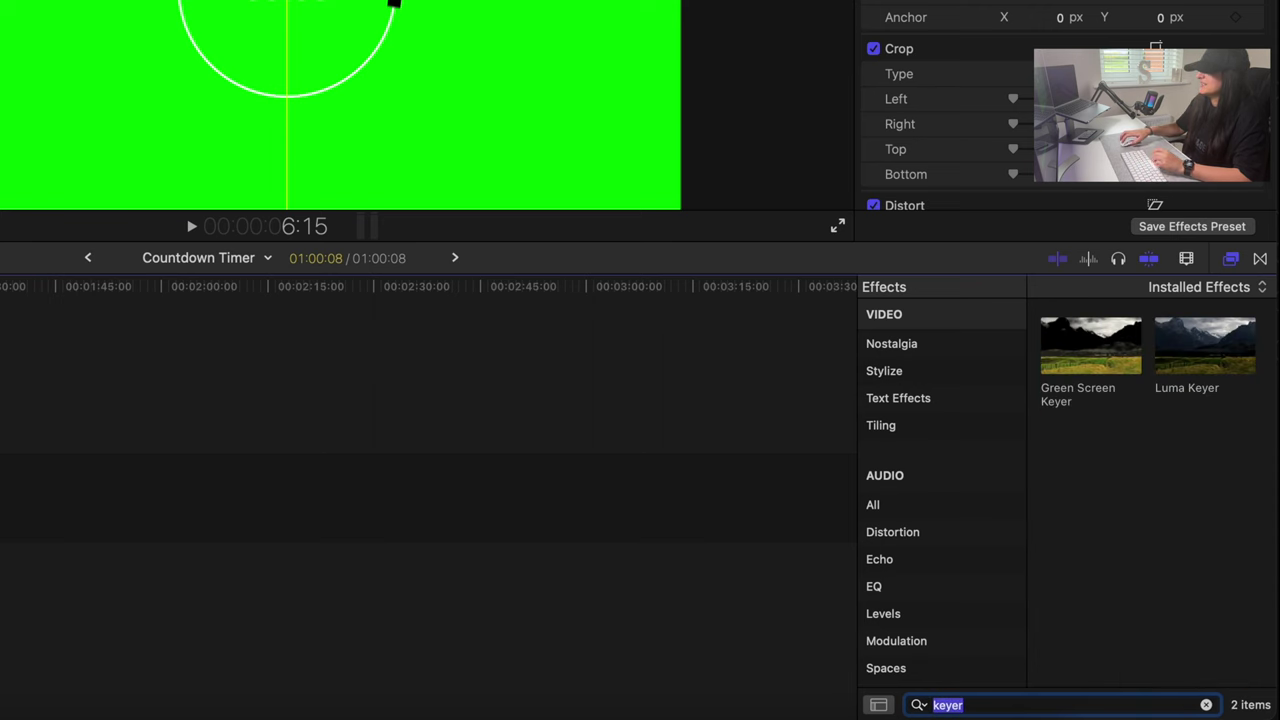
left_click(1085, 370)
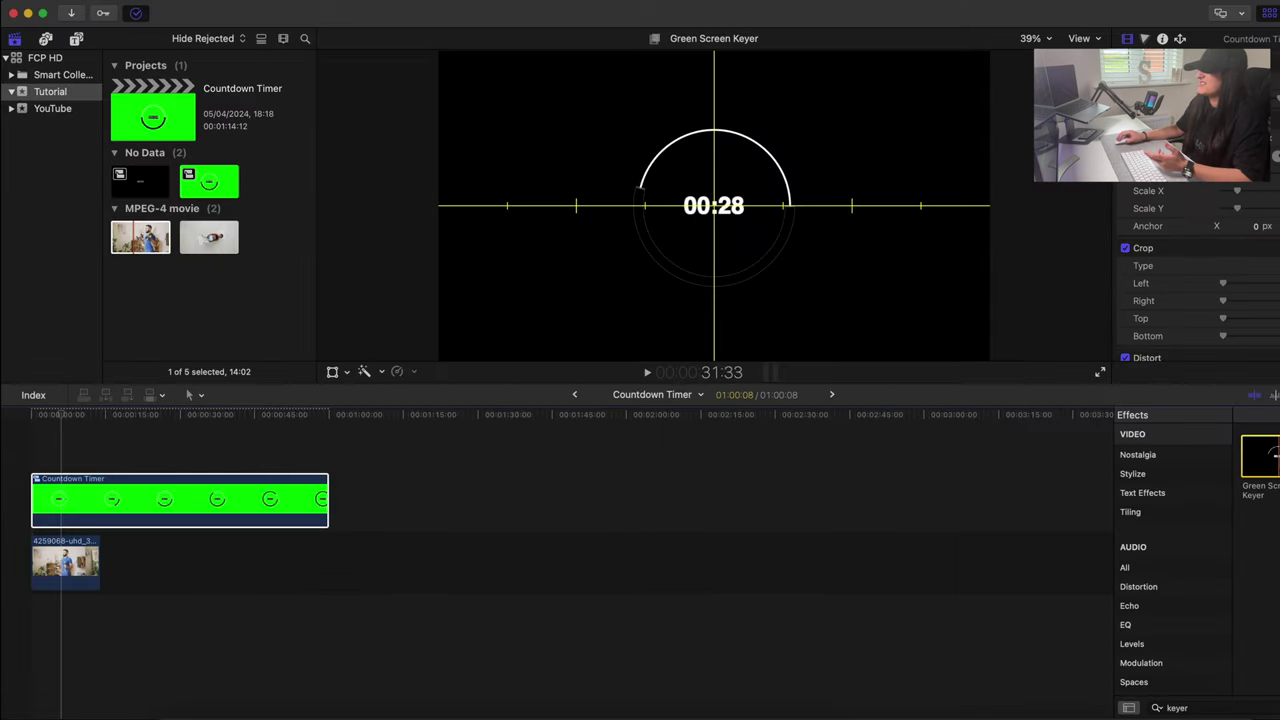
left_click_drag(1260, 458, 148, 511)
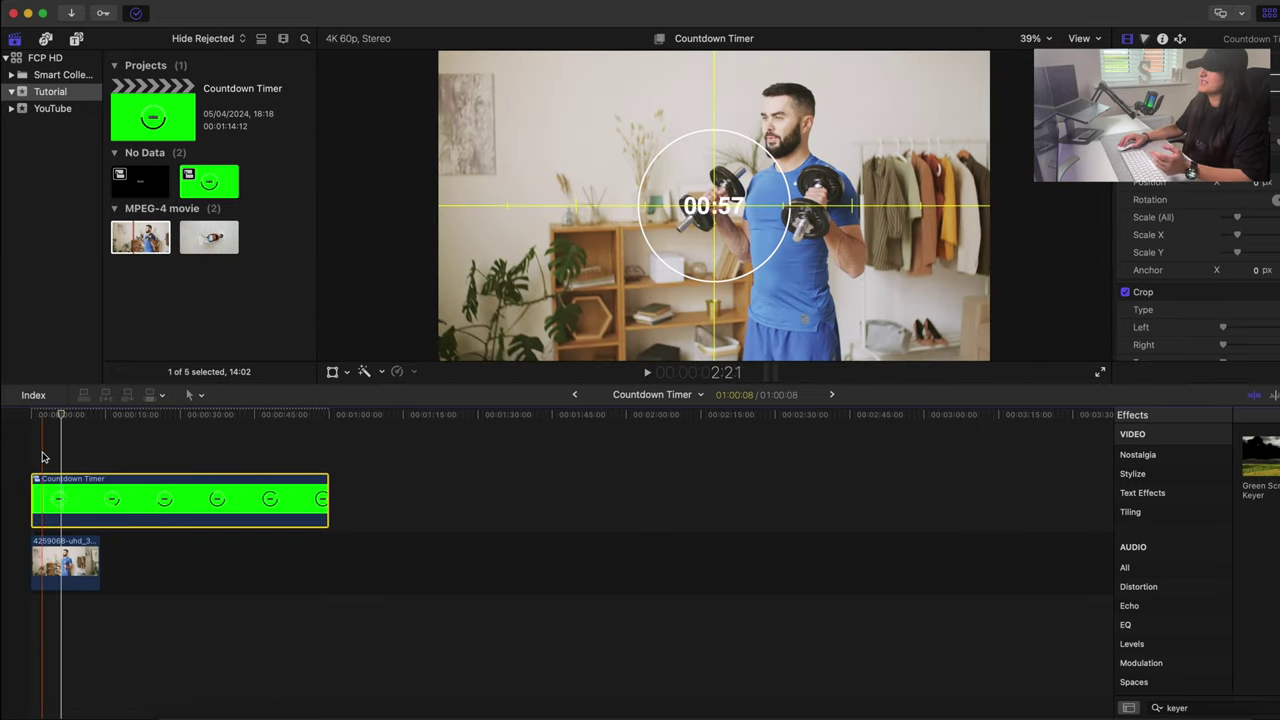
Step: Play the keyed countdown over the workout video from the beginning and hide the yellow guide overlay in the viewer
left_click(42, 457)
key("space")
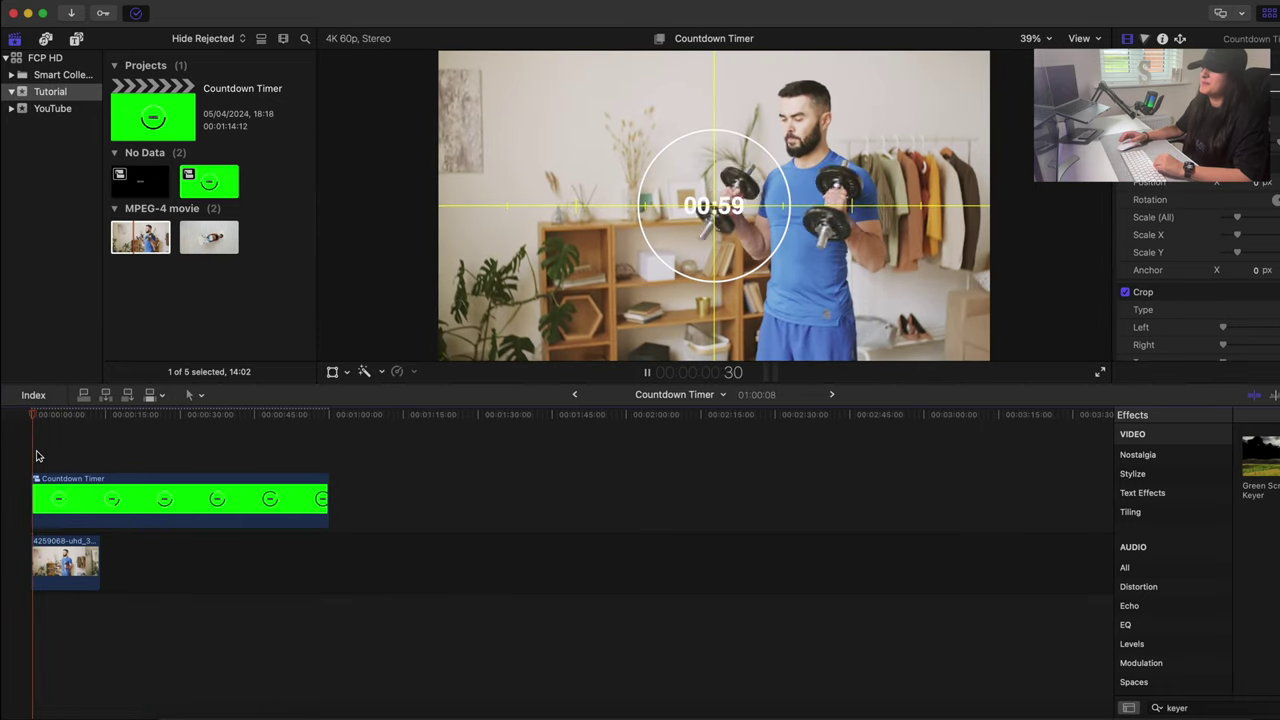
left_click(1103, 42)
left_click(1138, 377)
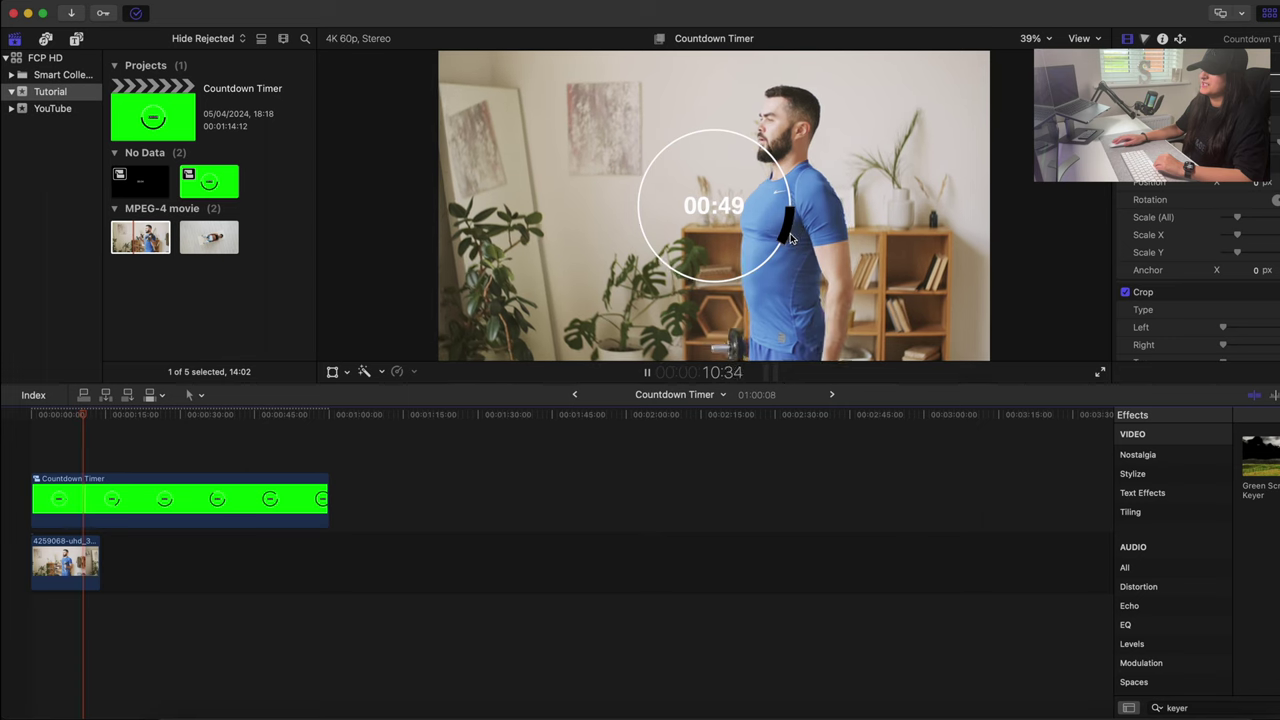
Step: Duplicate the dumbbell workout clip end to end beneath the Countdown Timer and trim the last copy to the countdown's end
left_click(103, 482)
left_click(96, 531)
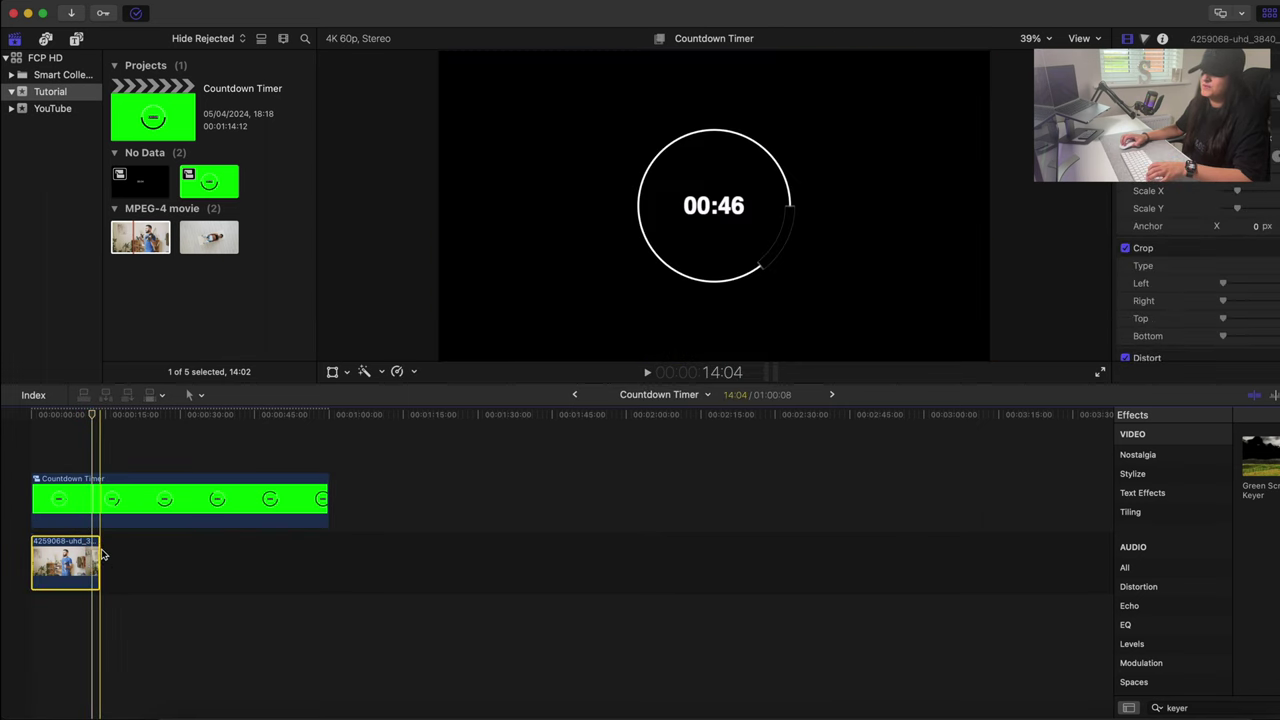
left_click(98, 560)
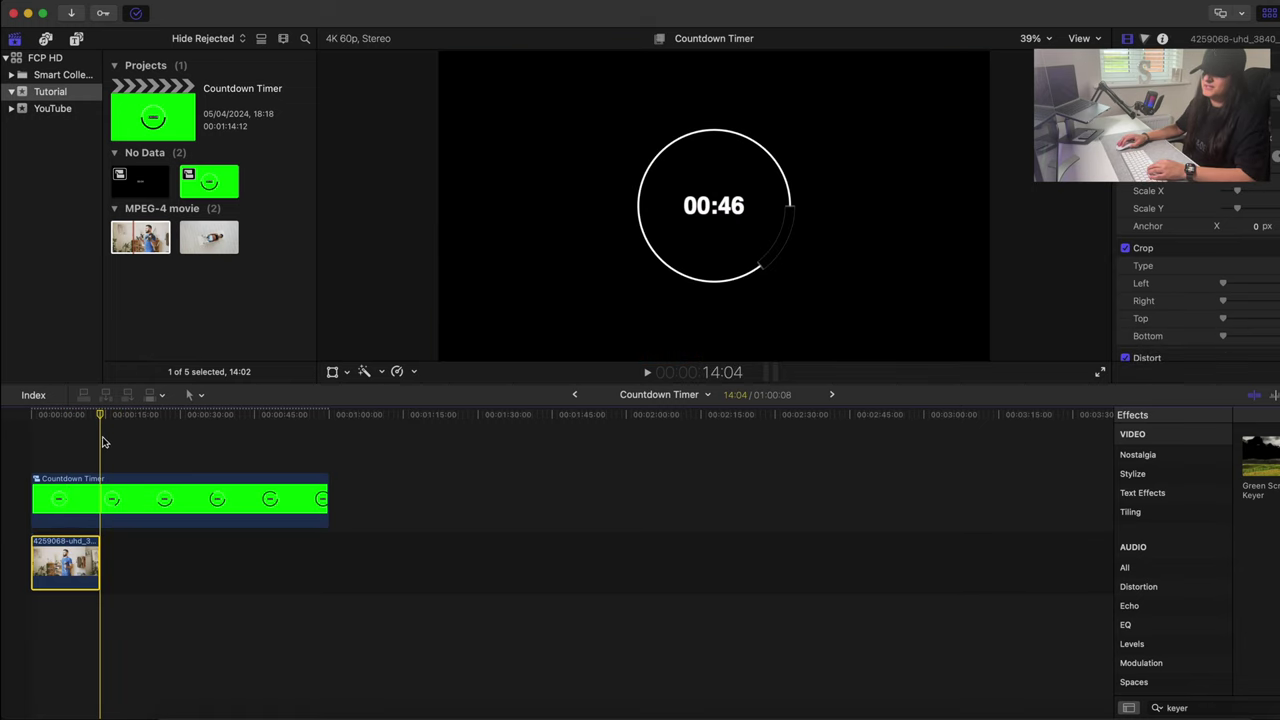
key("super+v")
key("super+v")
key("super+v")
key("super+v")
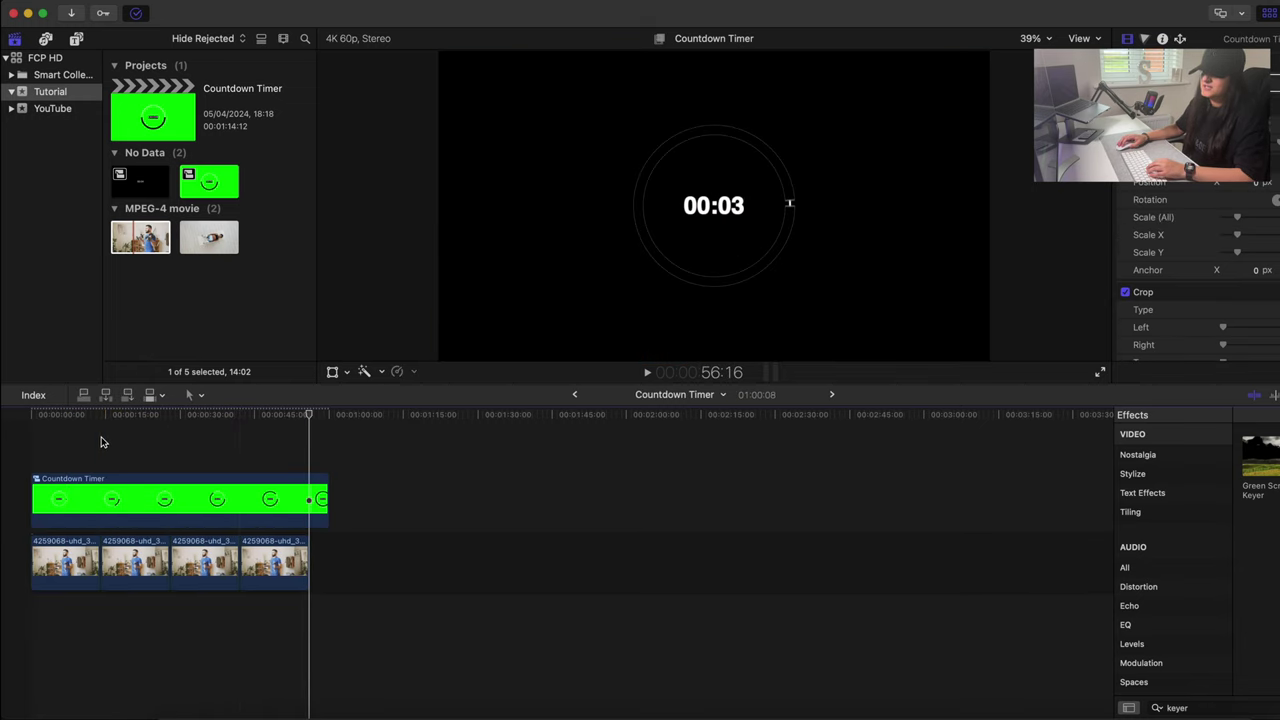
left_click_drag(378, 563, 329, 562)
left_click(25, 432)
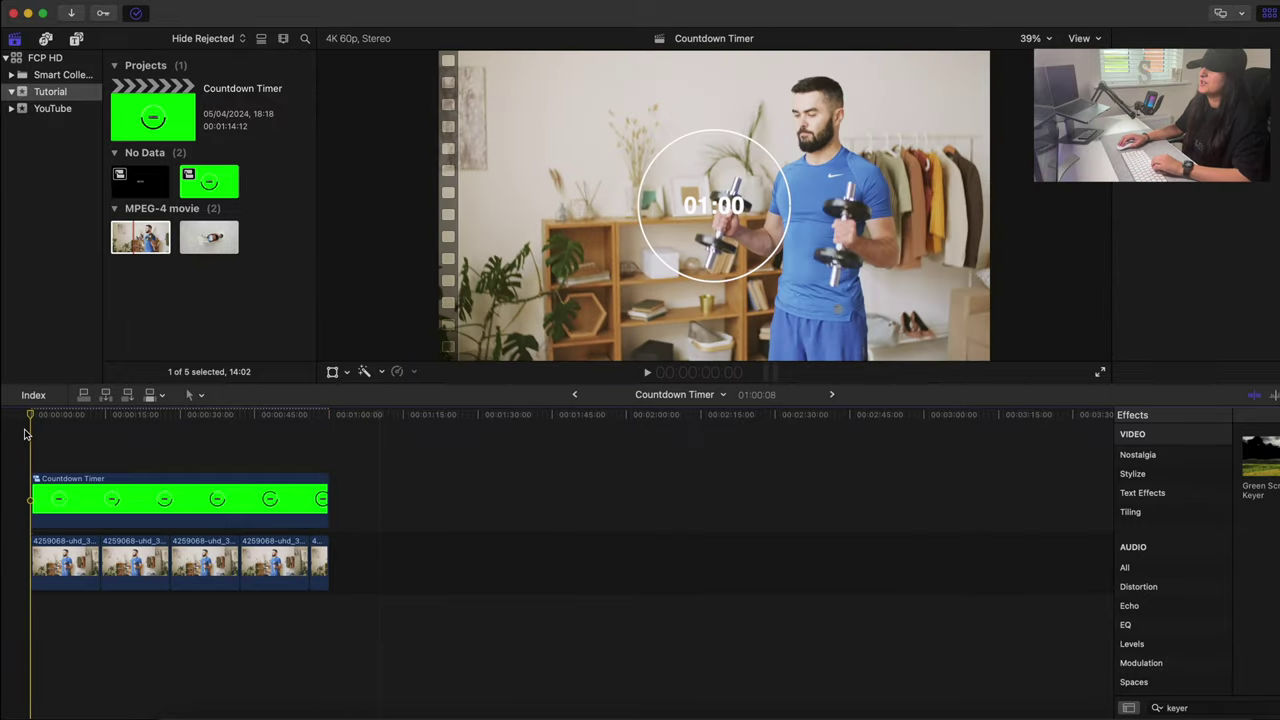
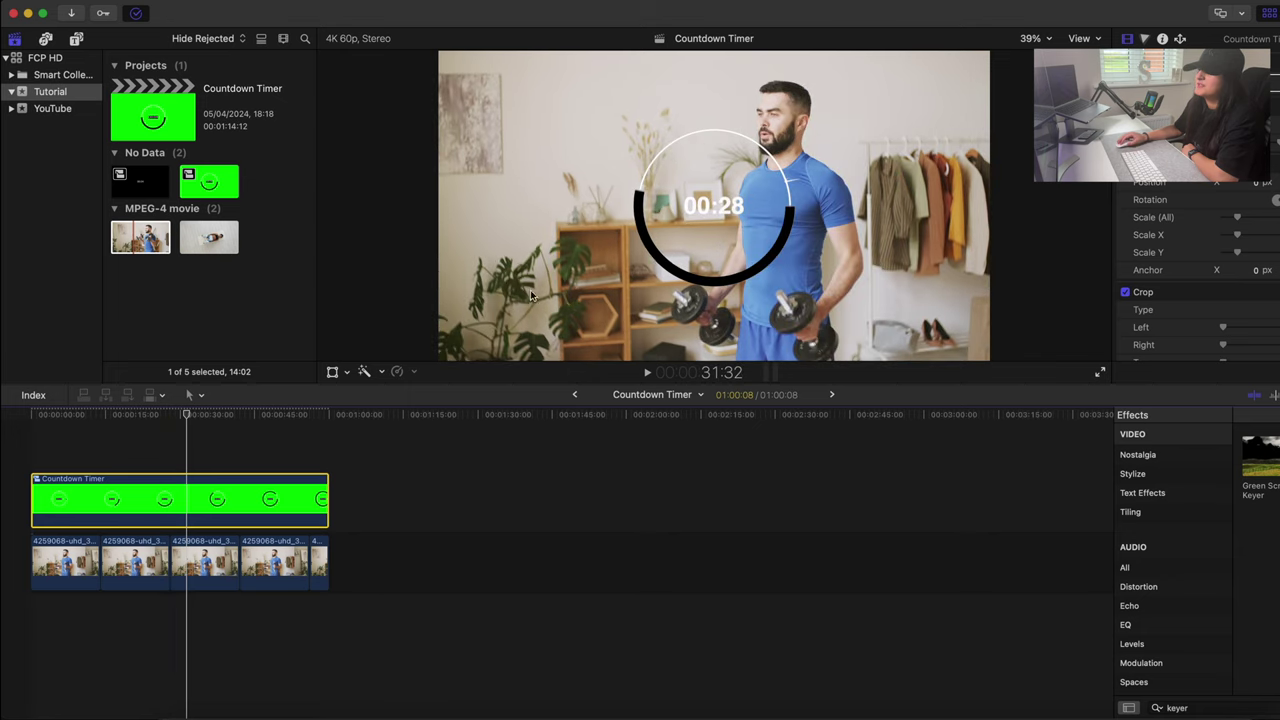
Step: Transform the Countdown Timer clip, scaling it down slightly and moving it to the picture's upper-left area, at about X -1001 px
left_click(346, 372)
left_click(368, 383)
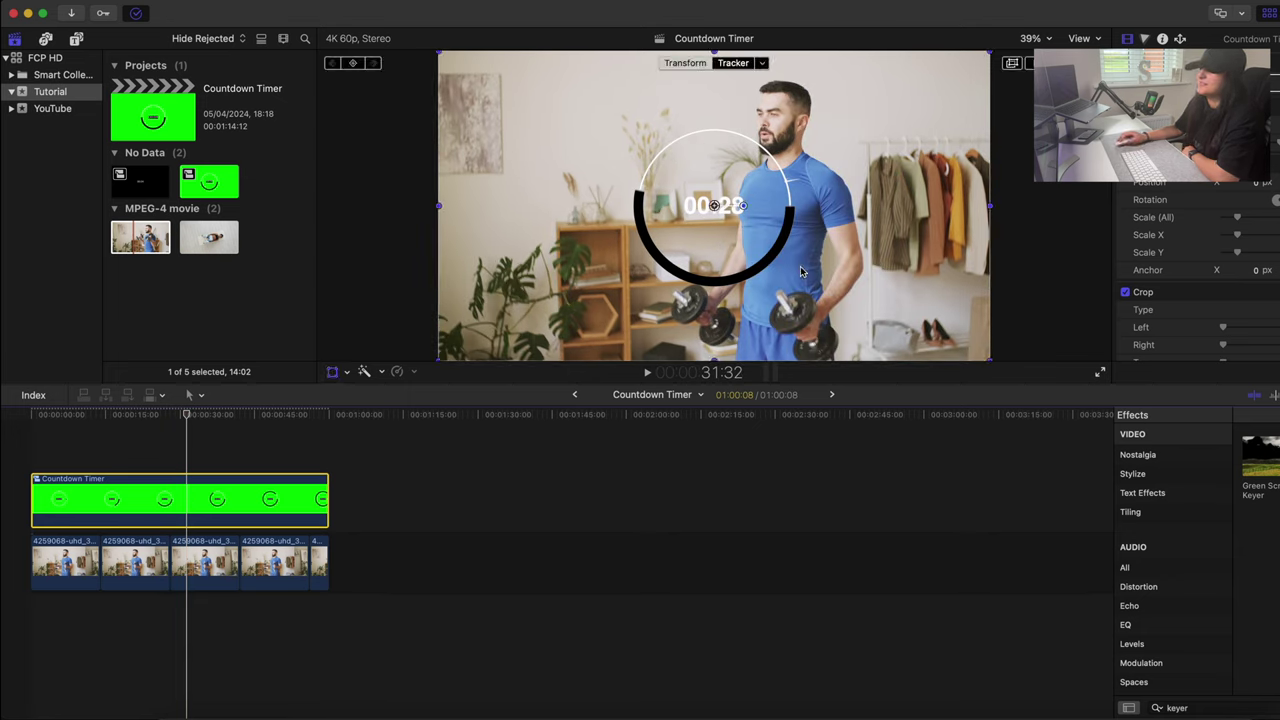
left_click_drag(714, 205, 561, 135)
left_click_drag(1236, 220, 1234, 218)
left_click_drag(561, 135, 570, 135)
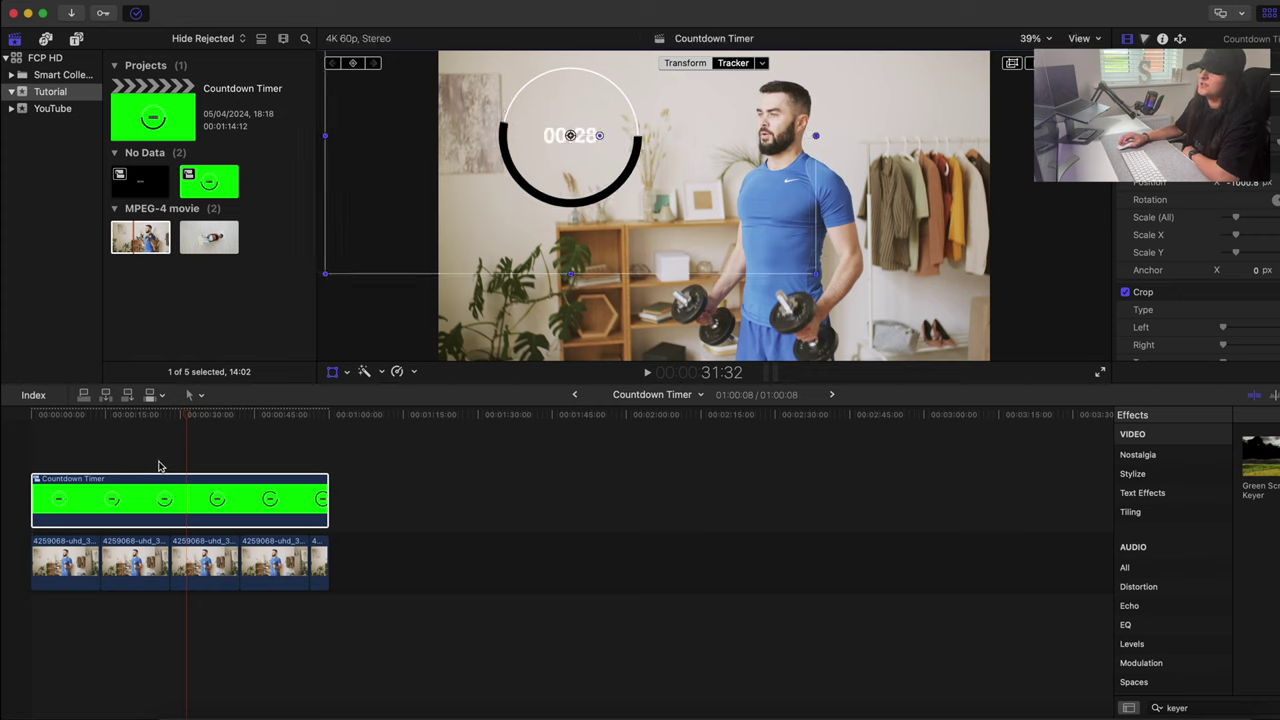
Step: Open the Countdown Timer compound clip and shorten the transition on the uppermost Shapes clip to expose and select that clip
left_click(158, 488)
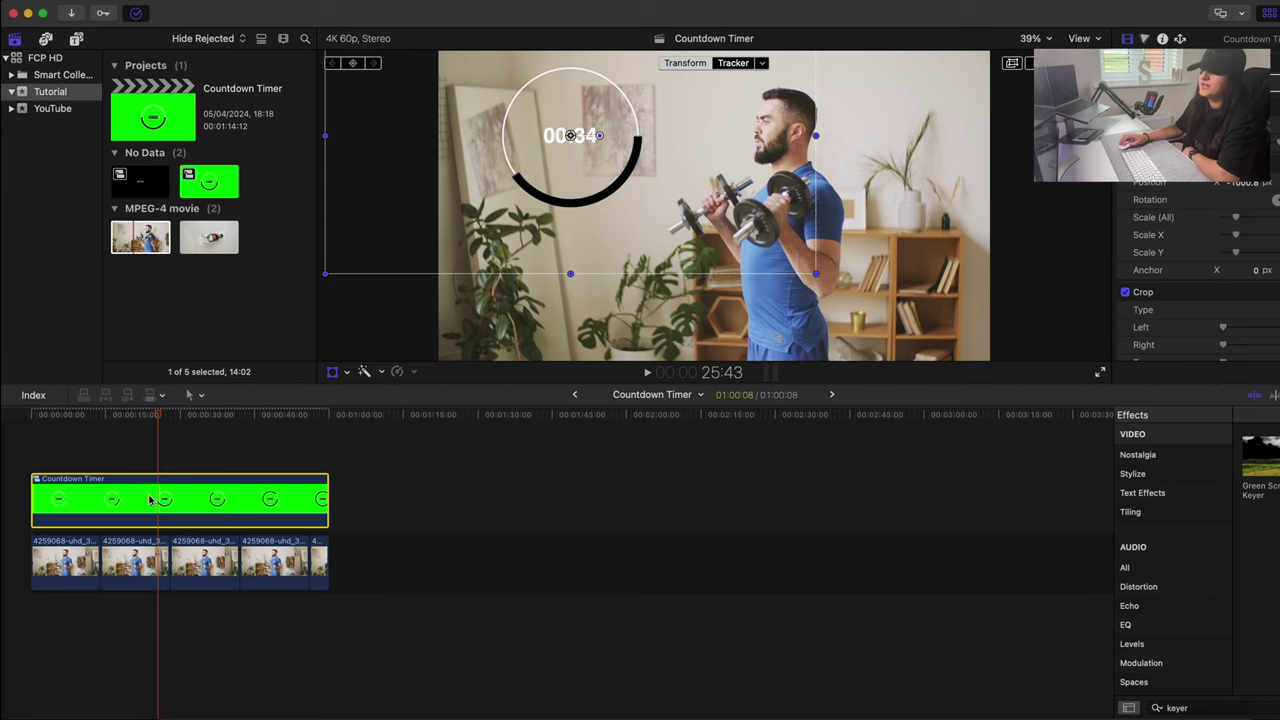
double_click(155, 499)
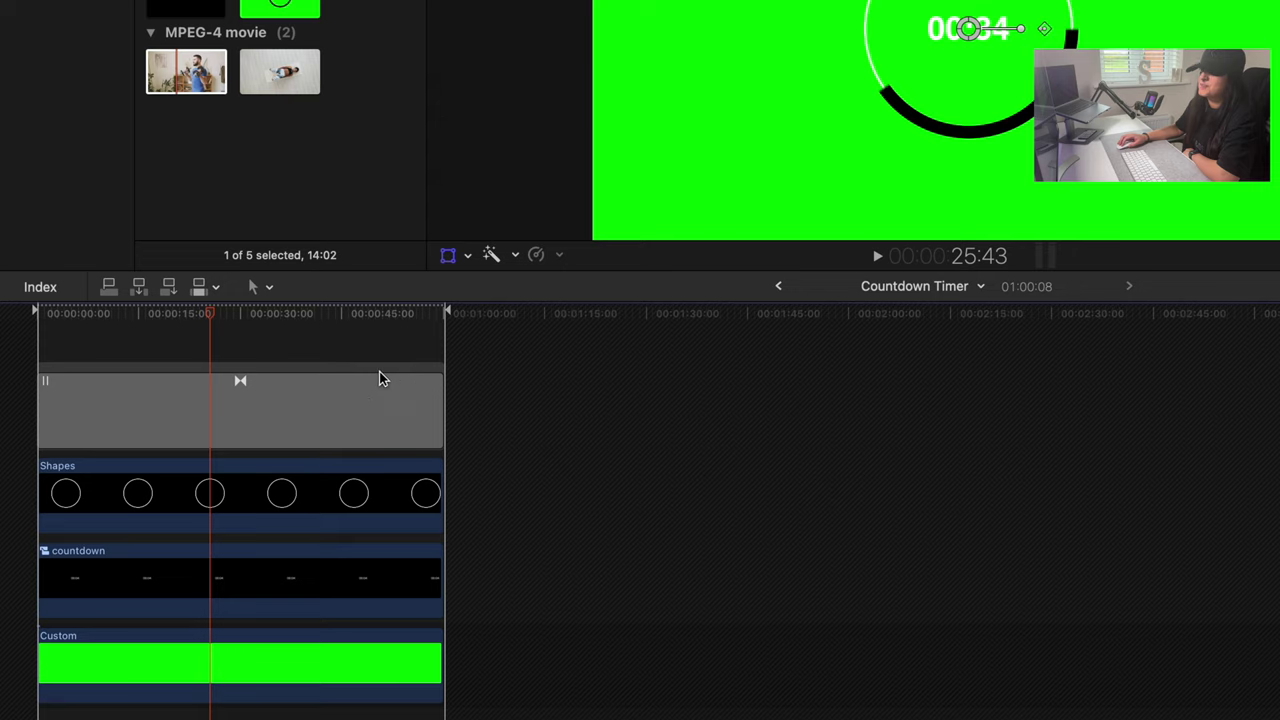
left_click(378, 404)
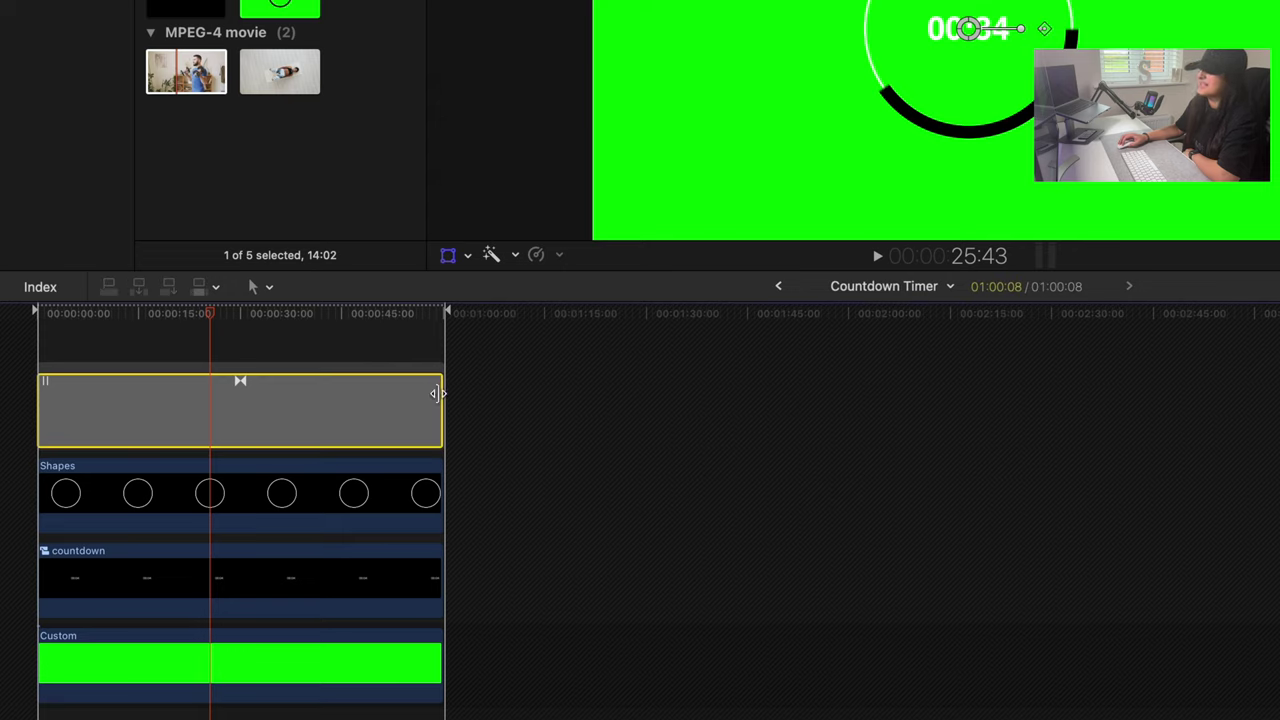
left_click_drag(436, 393, 382, 393)
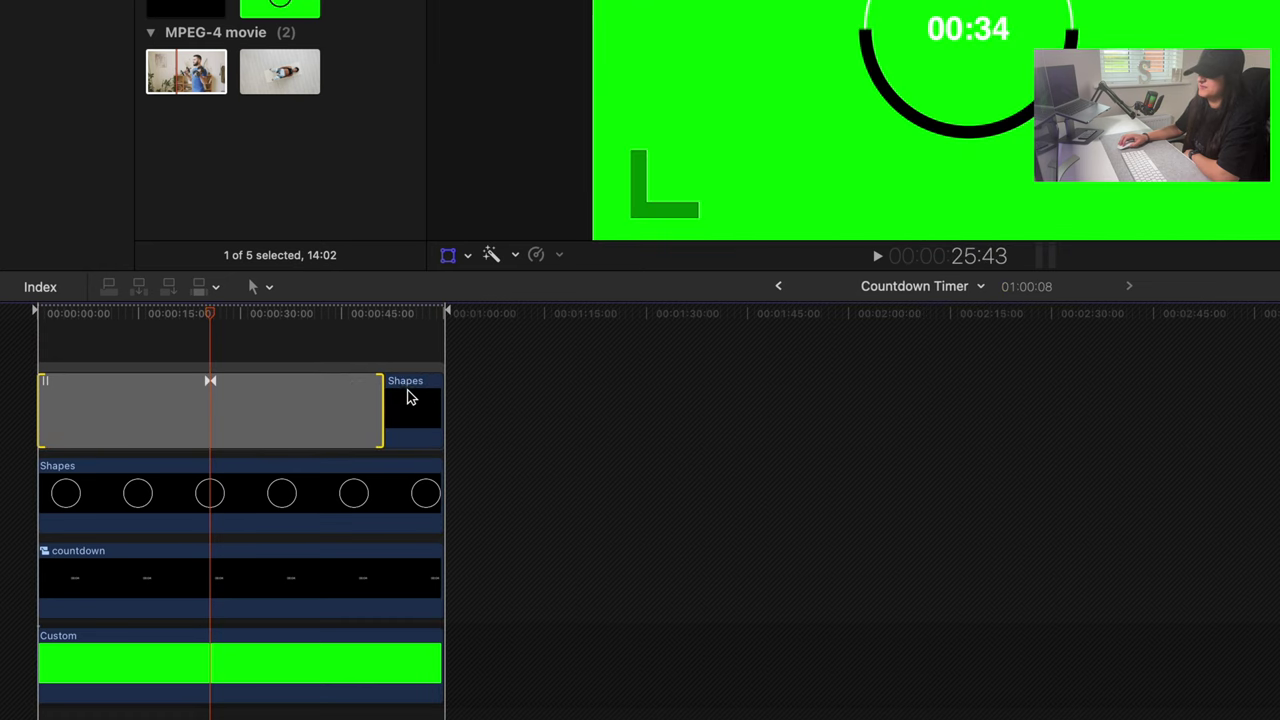
left_click(407, 400)
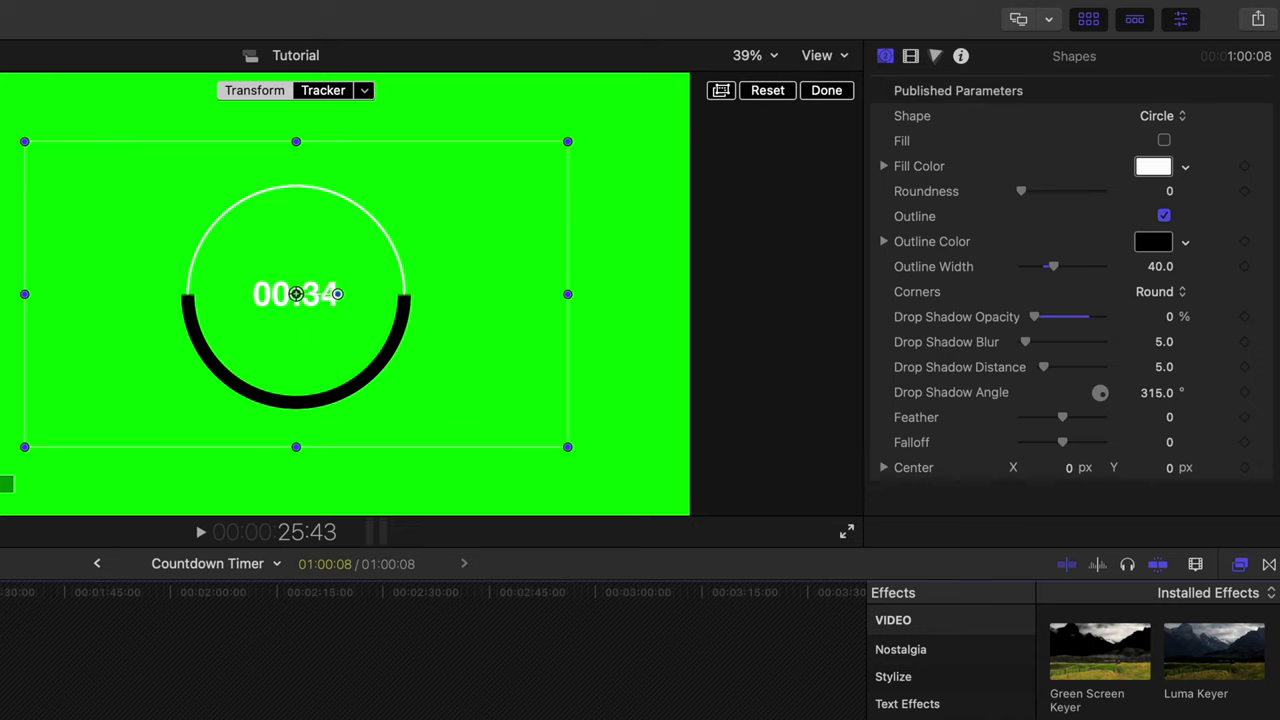
Step: Change the selected circle's outline colour to light blue from the Spectrum palette and return to the main project
left_click(1152, 243)
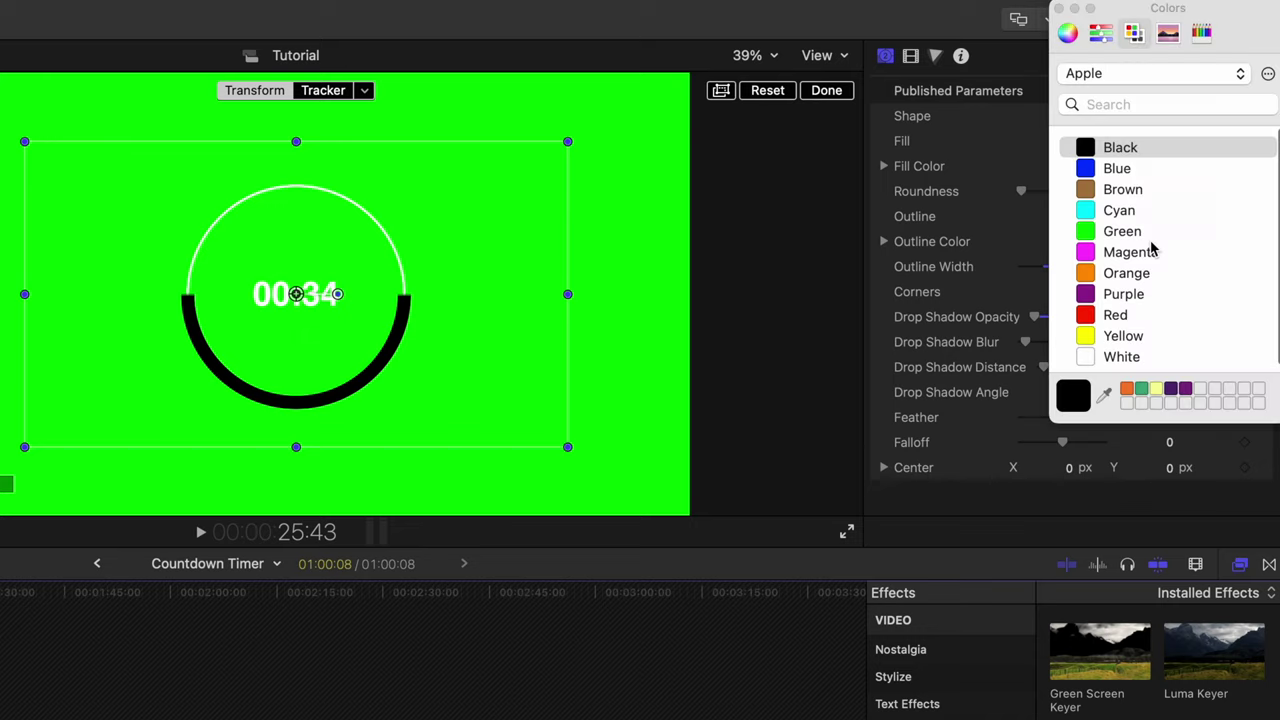
left_click(1067, 35)
left_click(1100, 33)
left_click(1168, 33)
left_click(1176, 272)
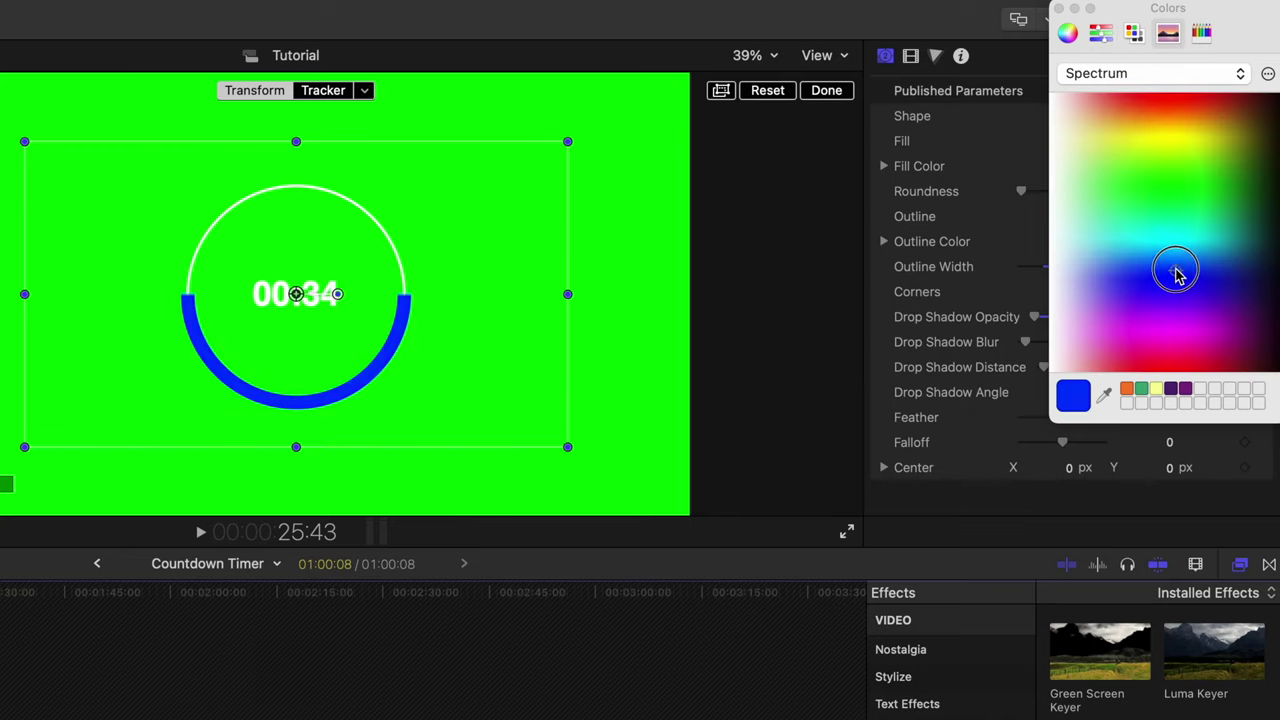
left_click_drag(1176, 272, 1150, 255)
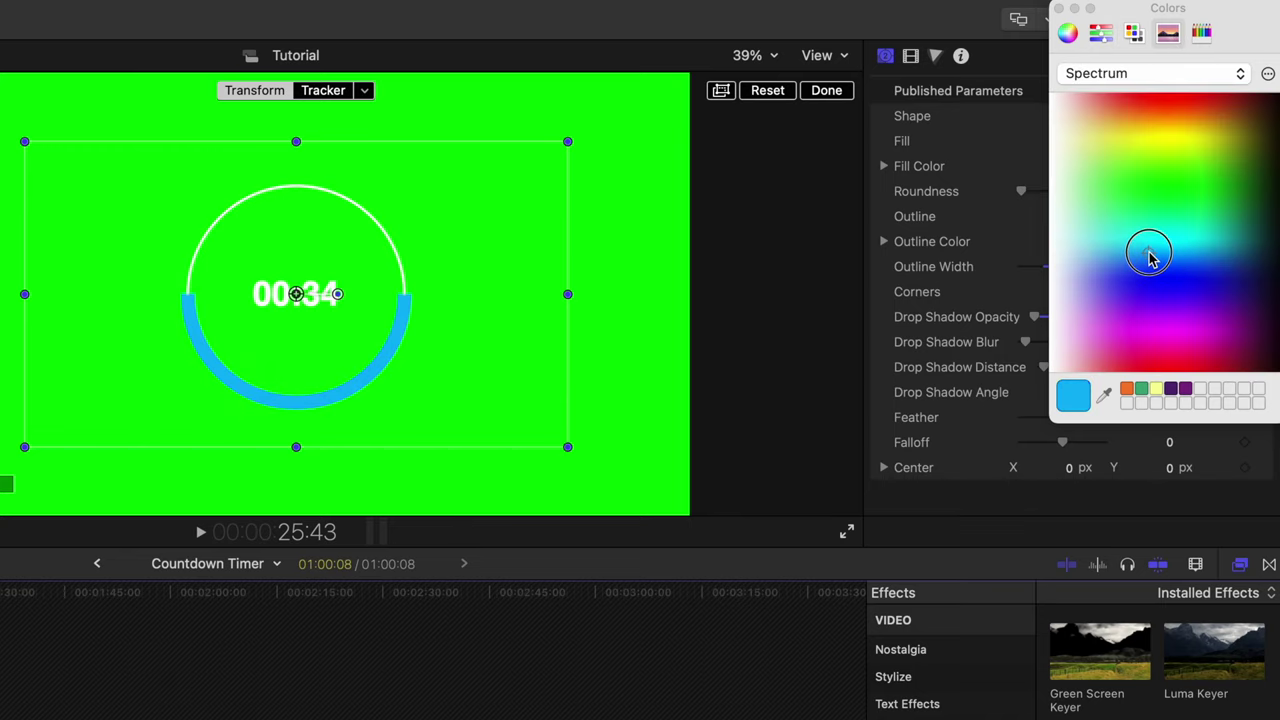
left_click(1058, 12)
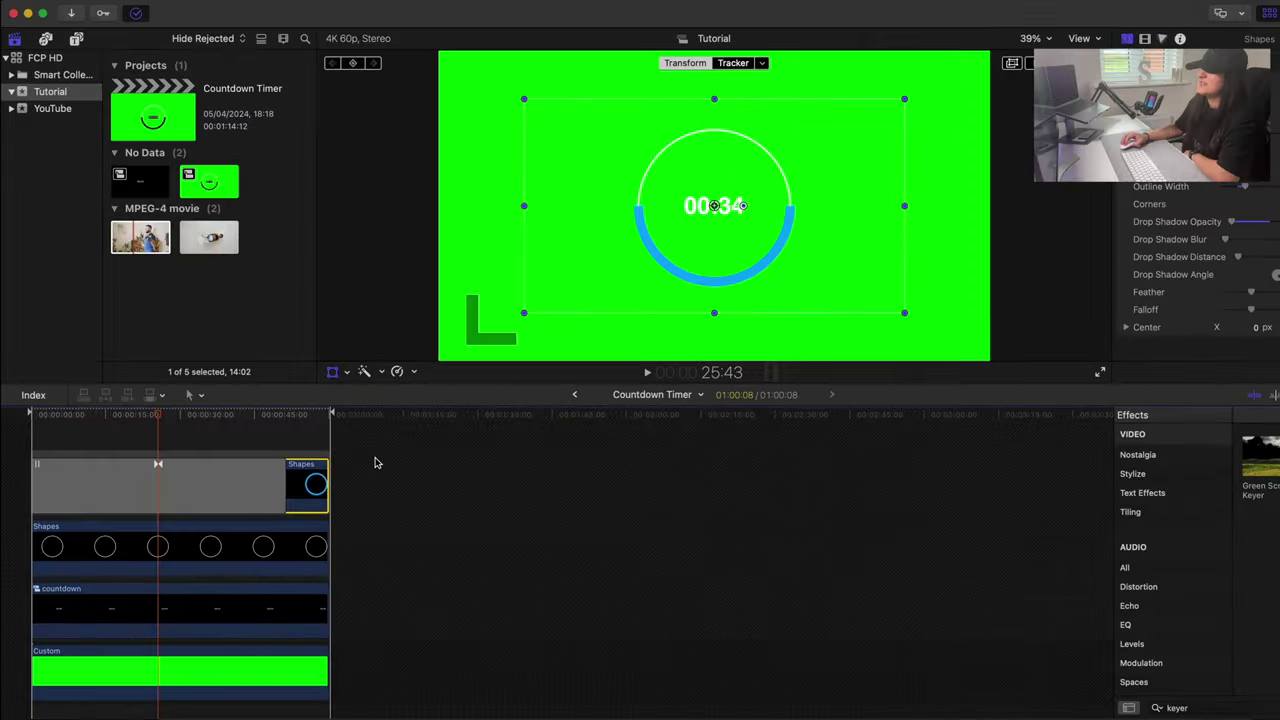
left_click(574, 397)
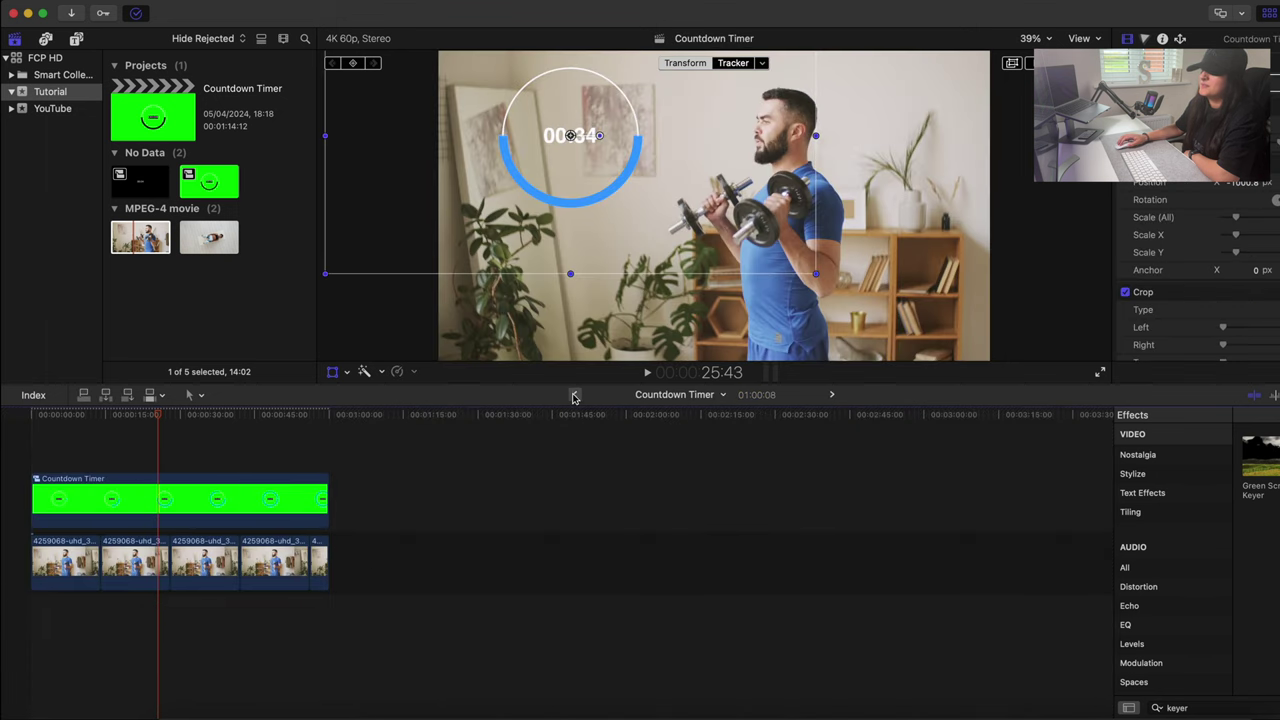
Step: Play the start and the final seconds of the project to check the blue circle's wipe animation
left_click(40, 450)
key("space")
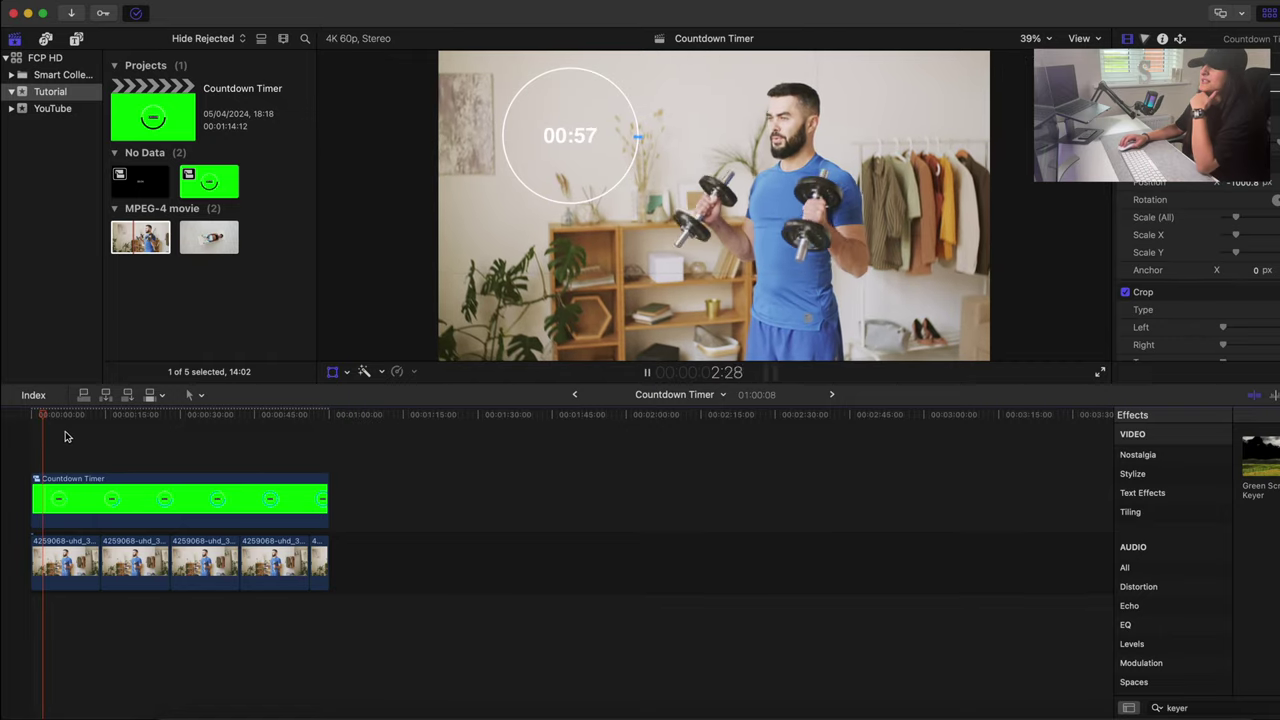
left_click_drag(57, 422, 283, 422)
key("space")
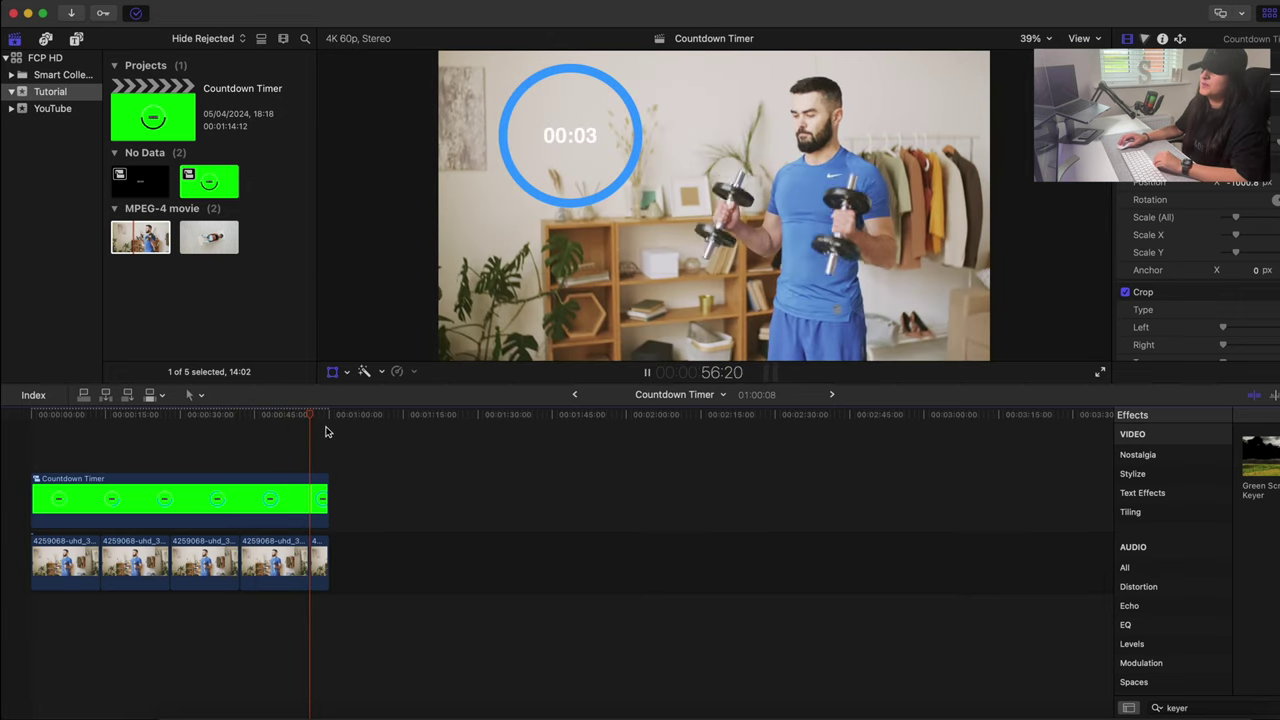
key("space")
Step: Reopen the Countdown Timer compound clip, extend the transition back to the Shapes clip's full length, and return to the project
double_click(265, 494)
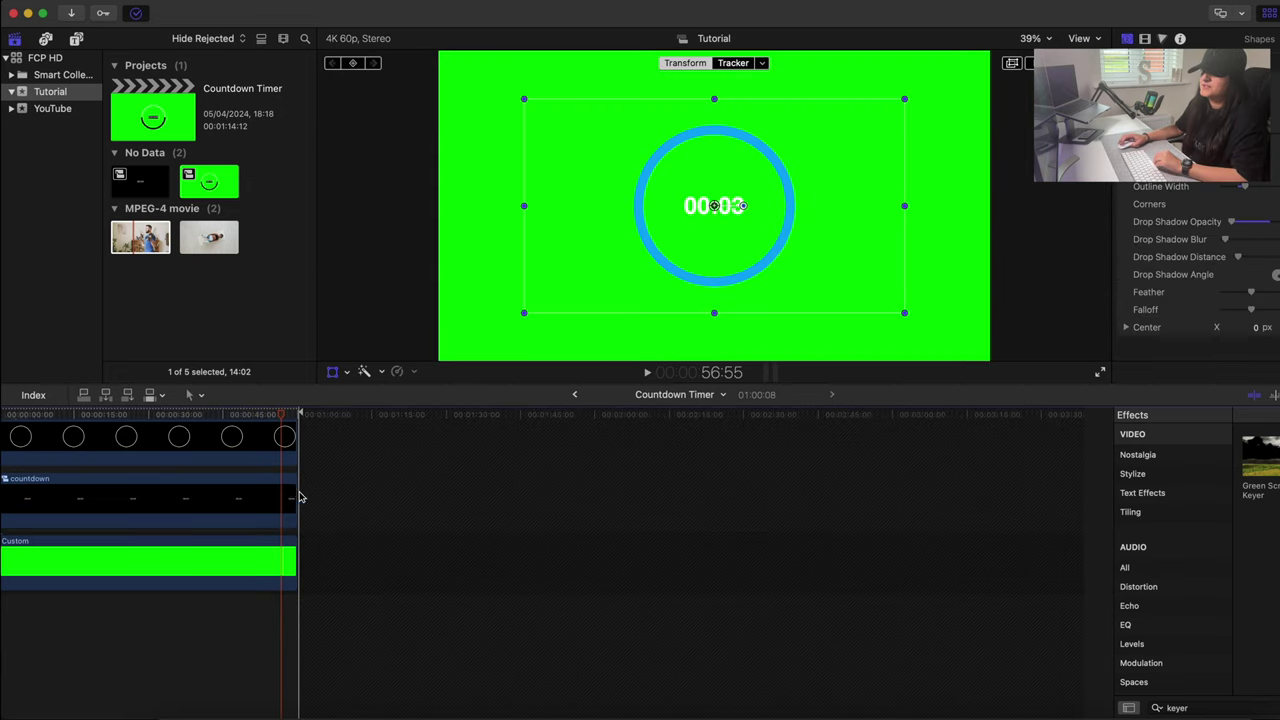
scroll(300, 495, "up", 3)
left_click_drag(283, 480, 323, 479)
key("super+bracketleft")
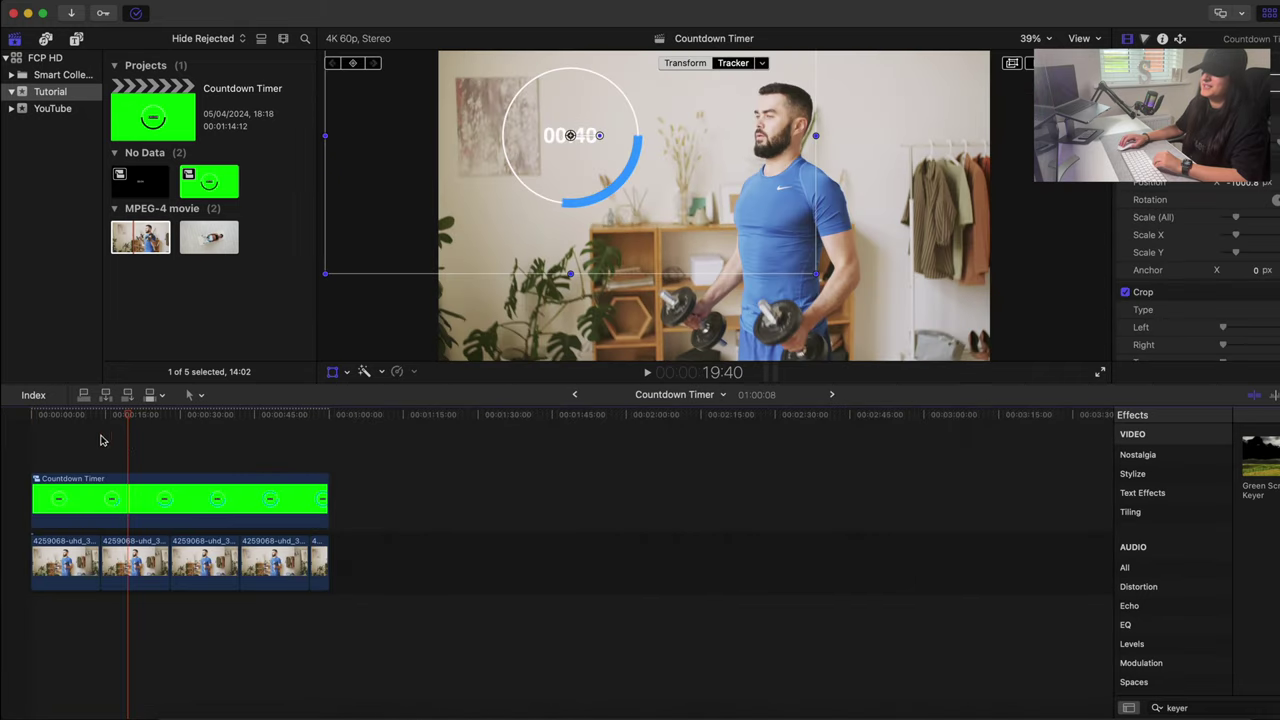
Step: Preview the countdown over the workout video from the beginning and again near its end to check the corrected wipe
left_click(29, 423)
key("space")
left_click_drag(35, 422, 312, 428)
key("space")
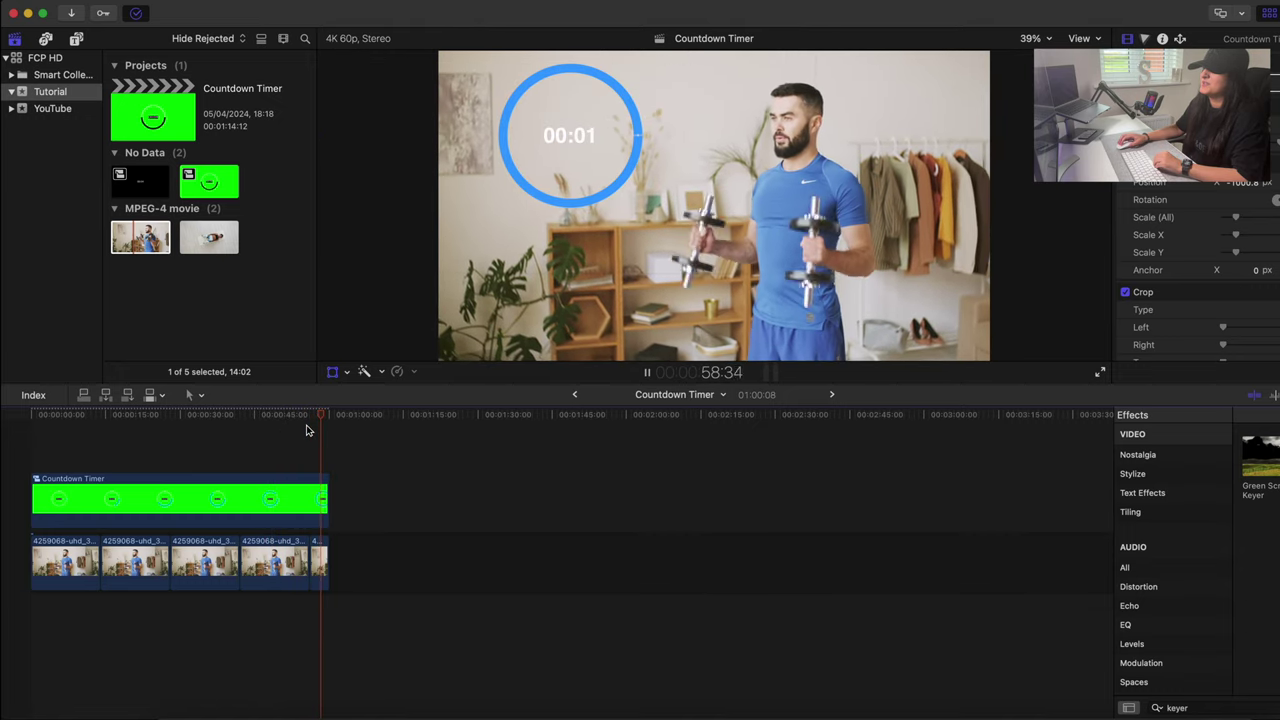
Step: Move the Countdown Timer over the man's head, at about X 485 px, and scale it up slightly
left_click(185, 463)
left_click(186, 497)
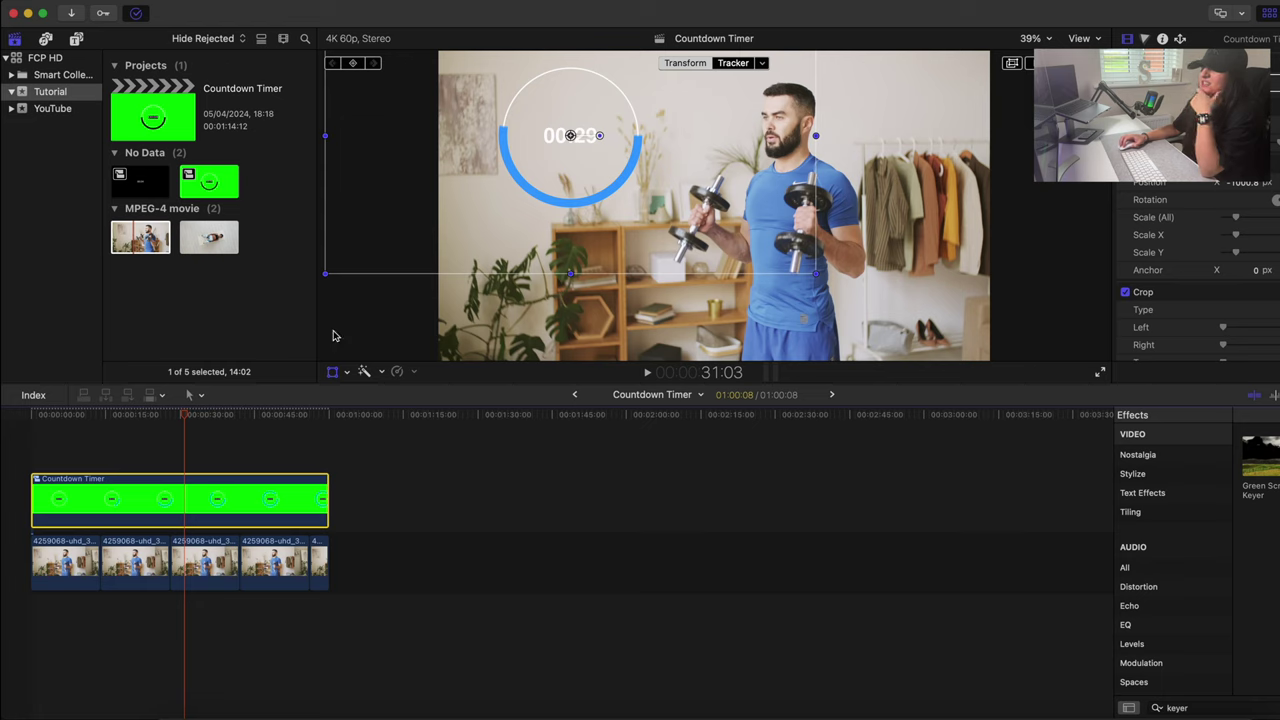
left_click_drag(570, 136, 780, 130)
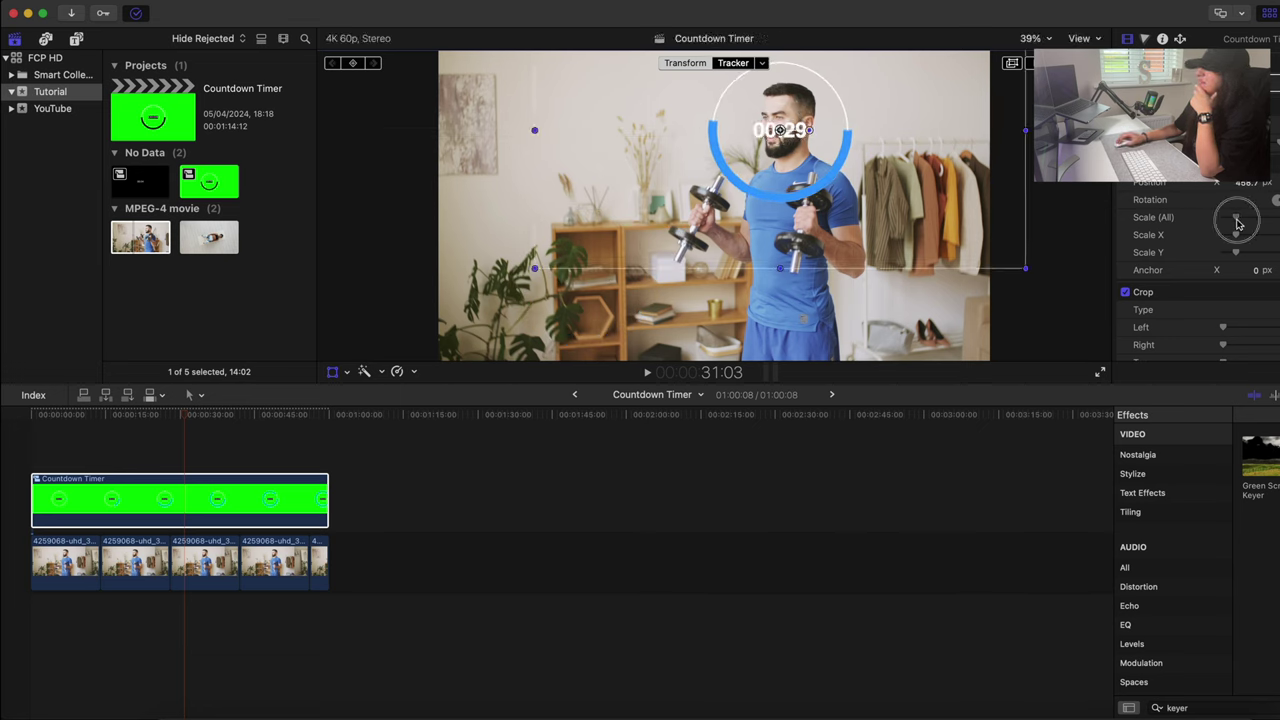
left_click_drag(1237, 222, 1240, 224)
mouse_move(792, 163)
left_mouse_down()
mouse_move(780, 162)
mouse_move(796, 173)
left_mouse_up()
Step: Play the repositioned countdown from the beginning and from a point further along the timeline
left_click(14, 438)
left_click(34, 436)
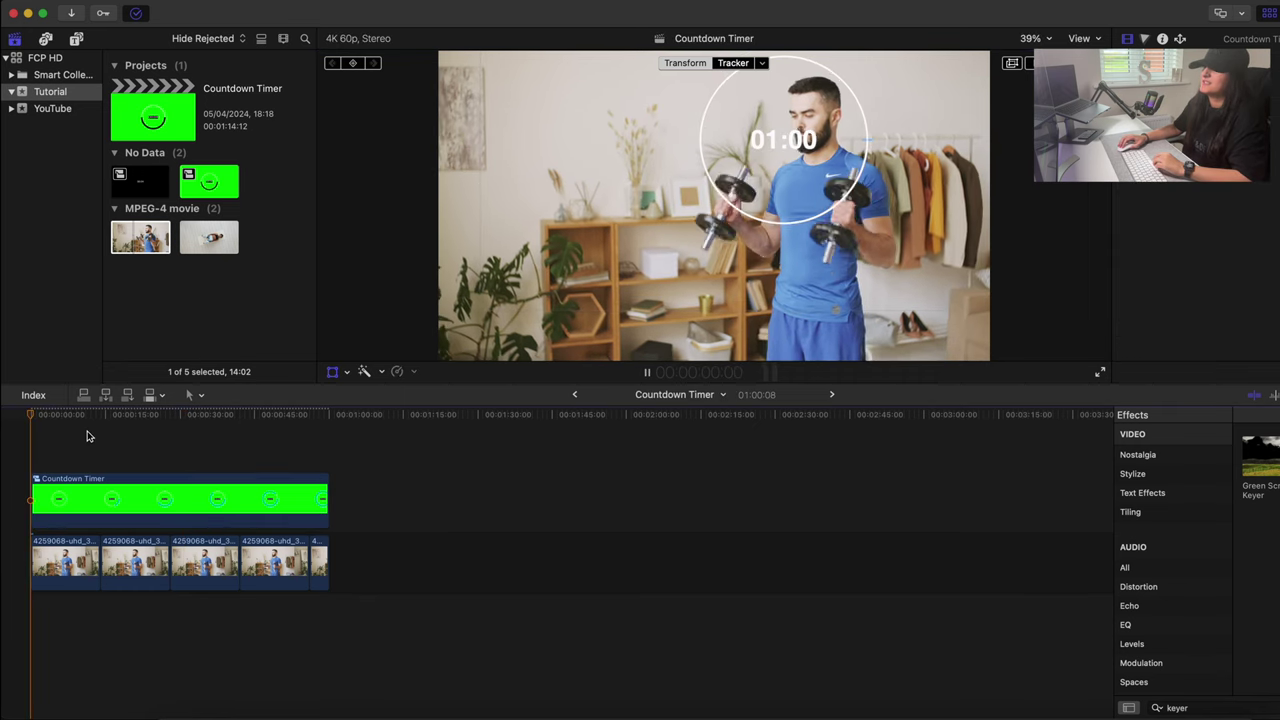
key("space")
left_click(104, 434)
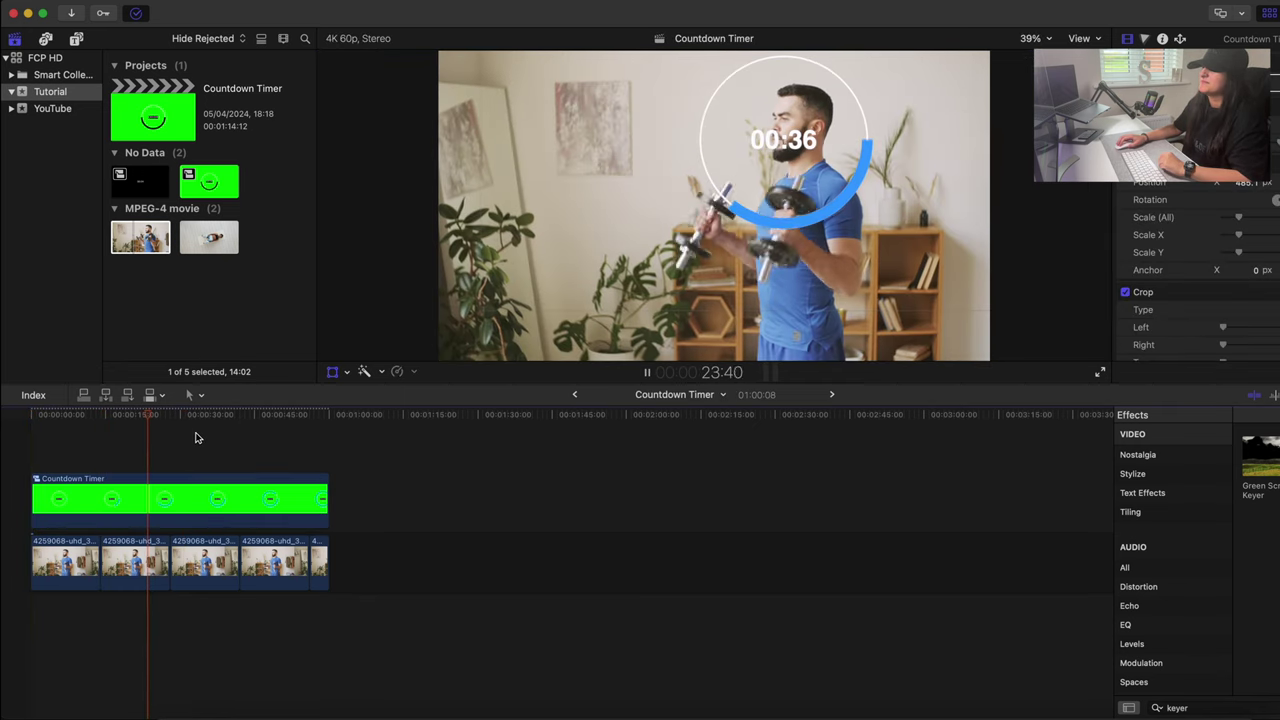
Step: Replace the last three dumbbell clips with two copies of the yoga mat video, ending with the Countdown Timer
left_click(205, 238)
left_click_drag(205, 238, 253, 560)
left_click(217, 563)
key("Delete")
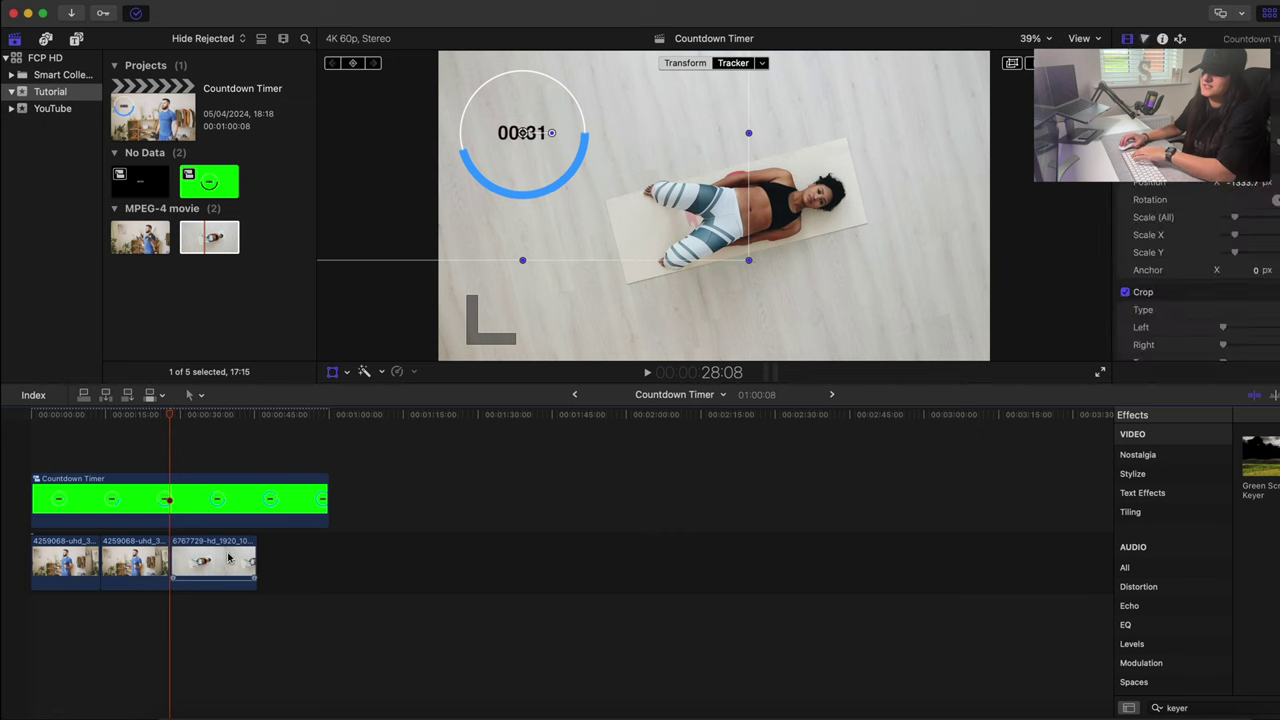
key("super+v")
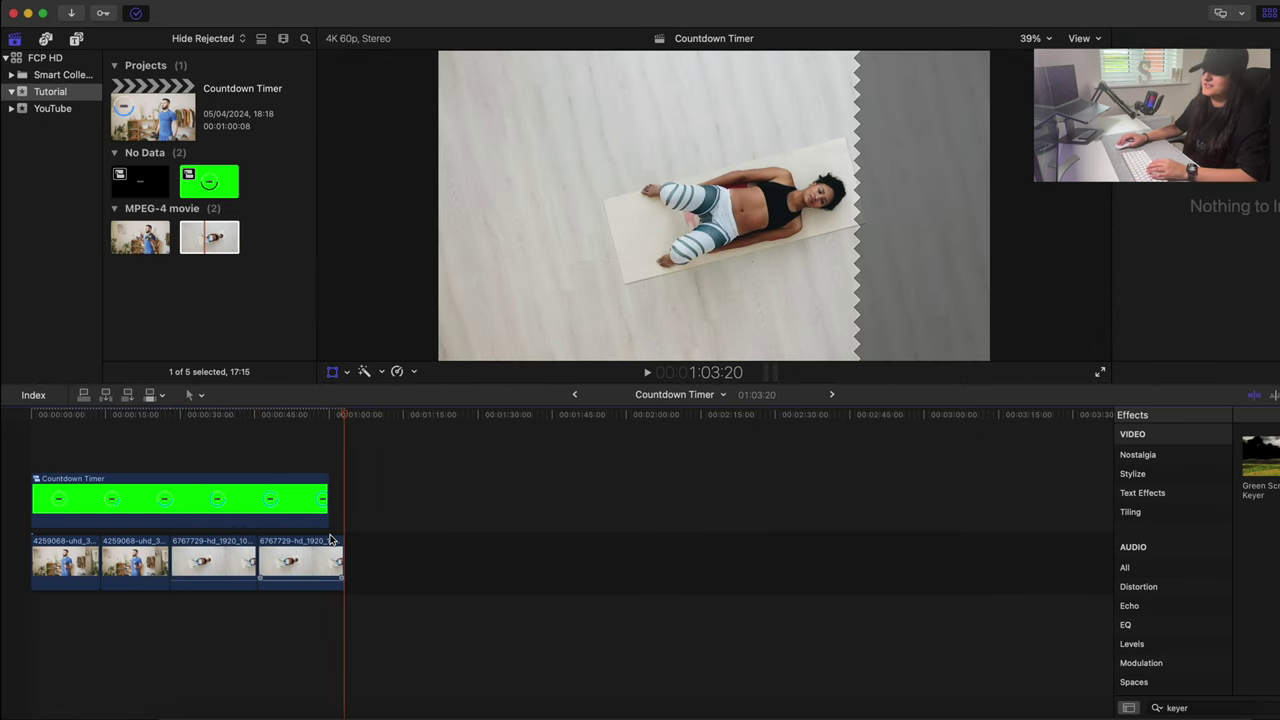
Step: Play the countdown over both the dumbbell and yoga mat videos to inspect the edges of the keyed clip
left_click(198, 434)
key("Home")
key("space")
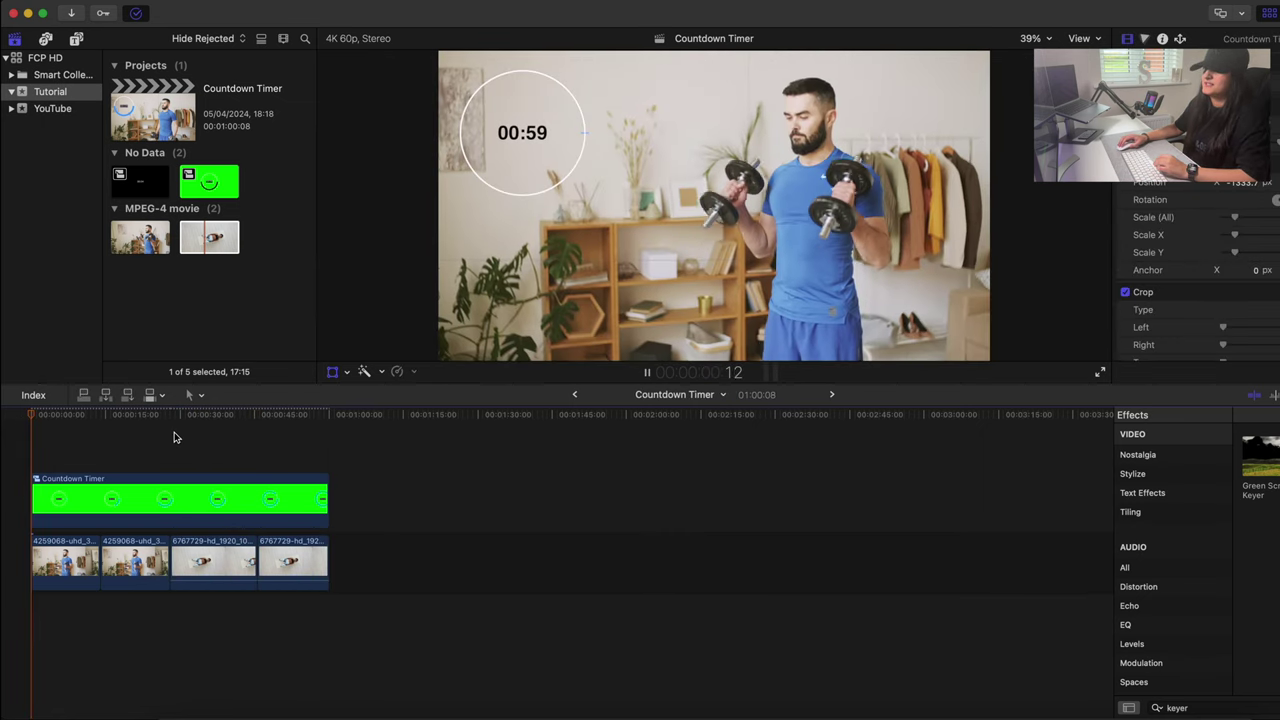
left_click(175, 446)
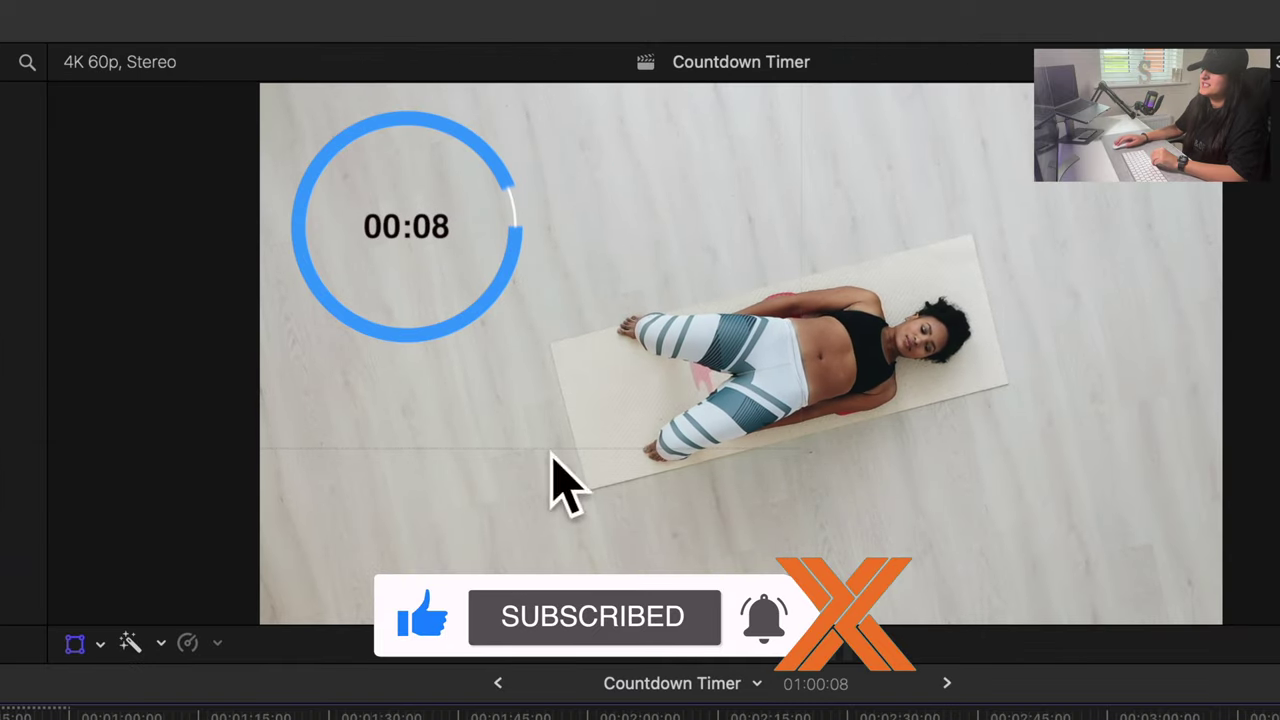
key("space")
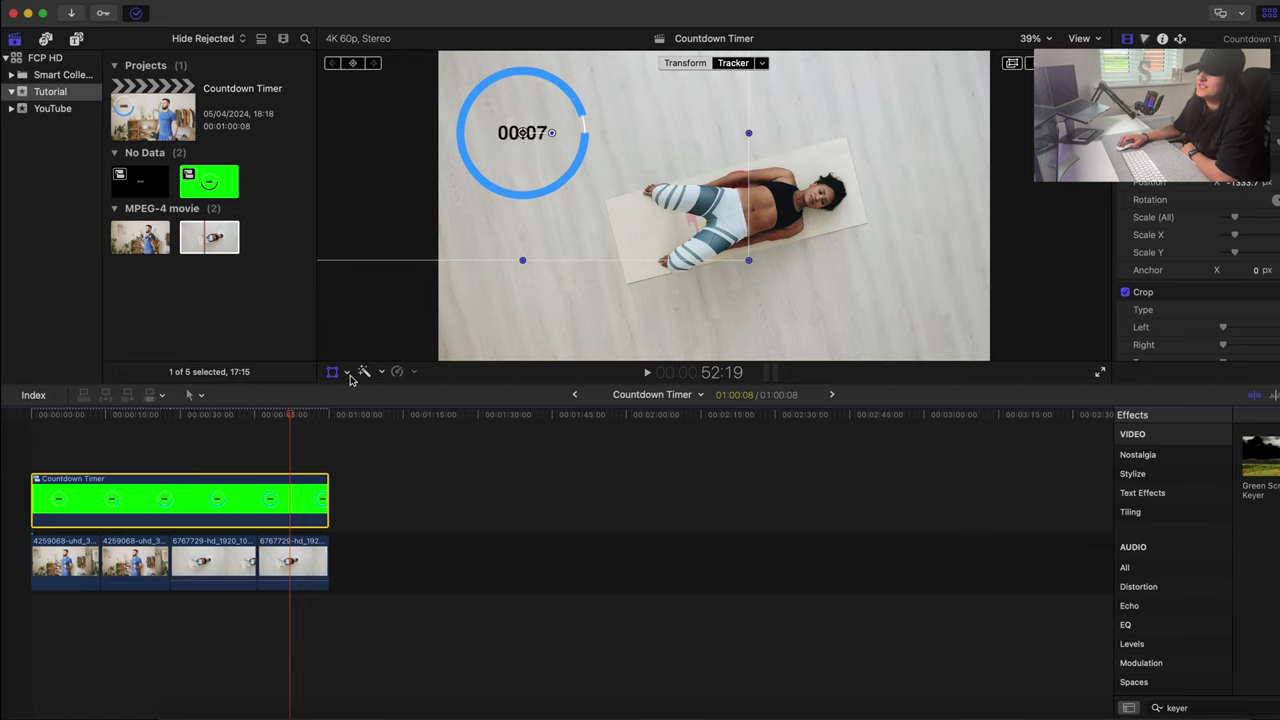
Step: Trim the Countdown Timer clip's bottom edge by about 296 px and its right edge to just outside the circle
left_click(348, 374)
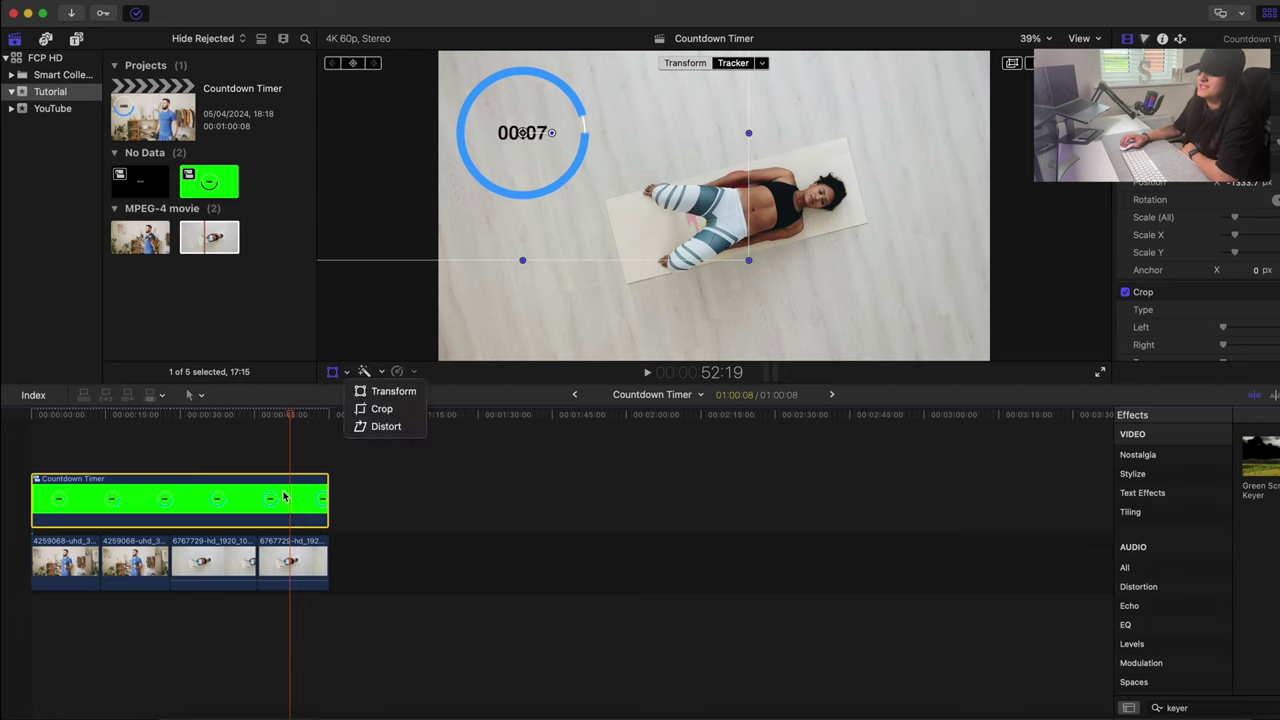
left_click(284, 496)
left_click(348, 374)
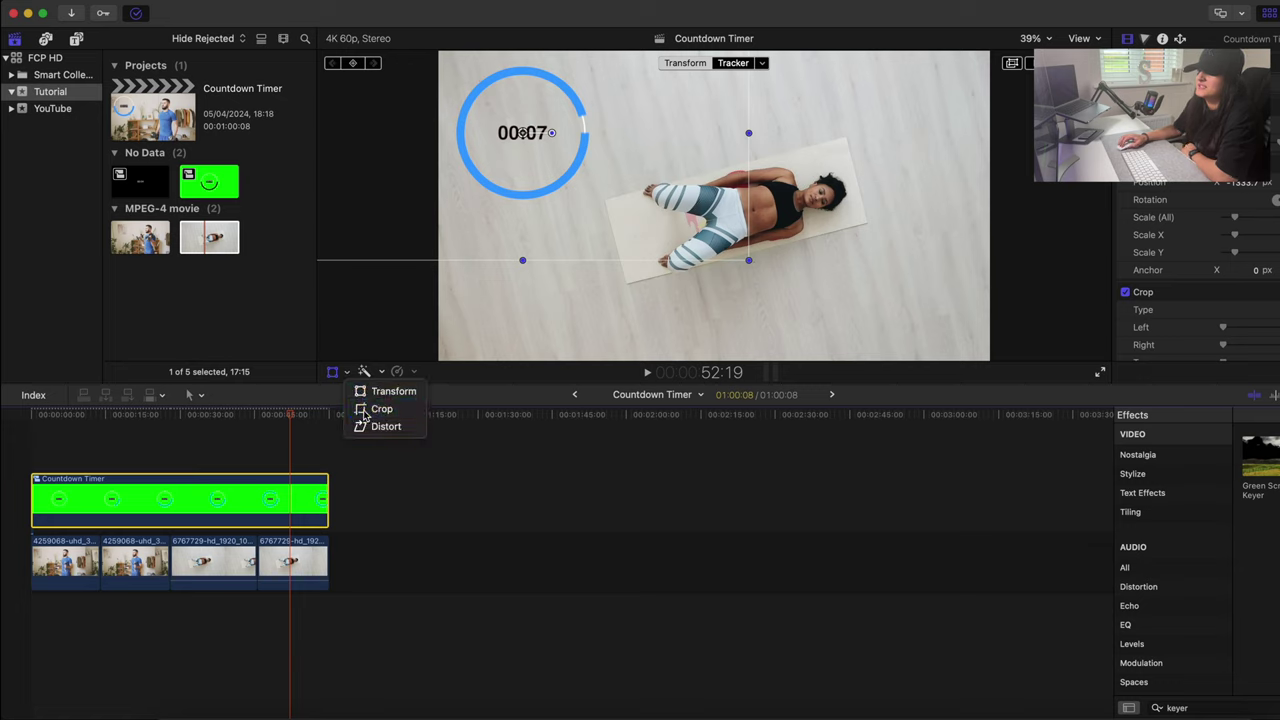
left_click(380, 409)
left_click_drag(522, 260, 521, 224)
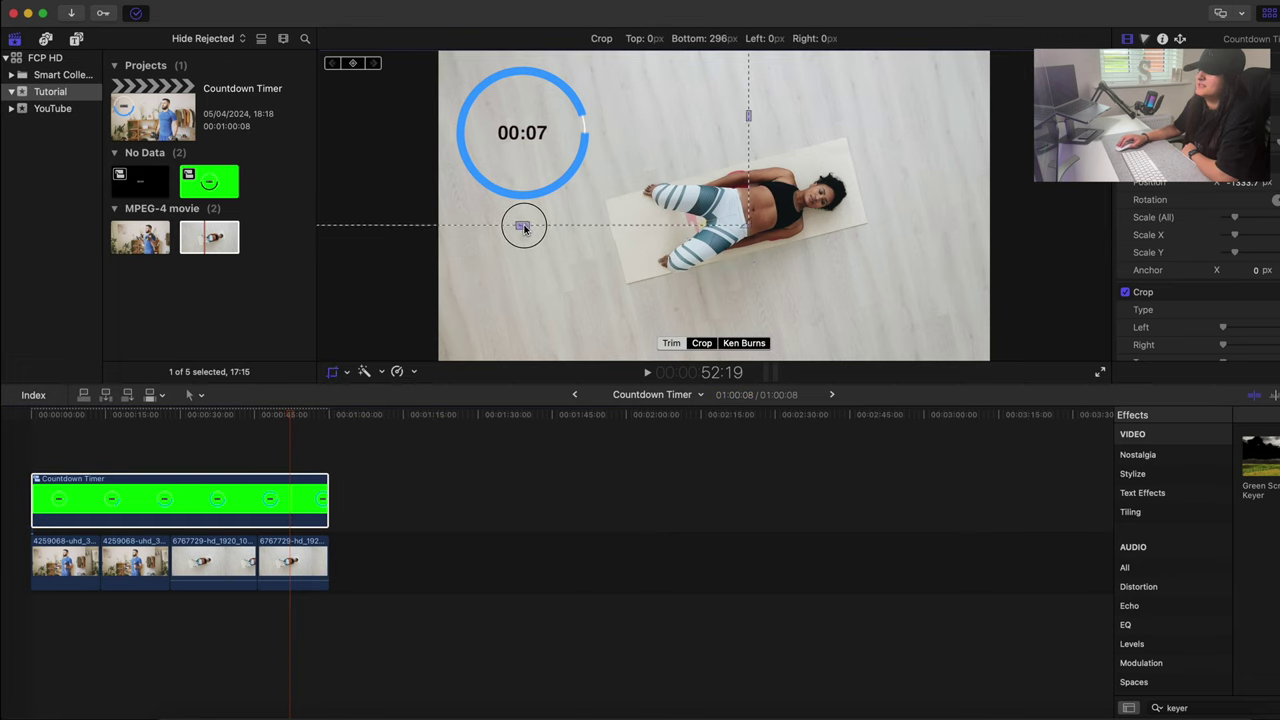
left_click_drag(745, 118, 606, 122)
Step: Play the final part of the yoga mat section to check the cropped countdown overlay
left_click(262, 449)
key("space")
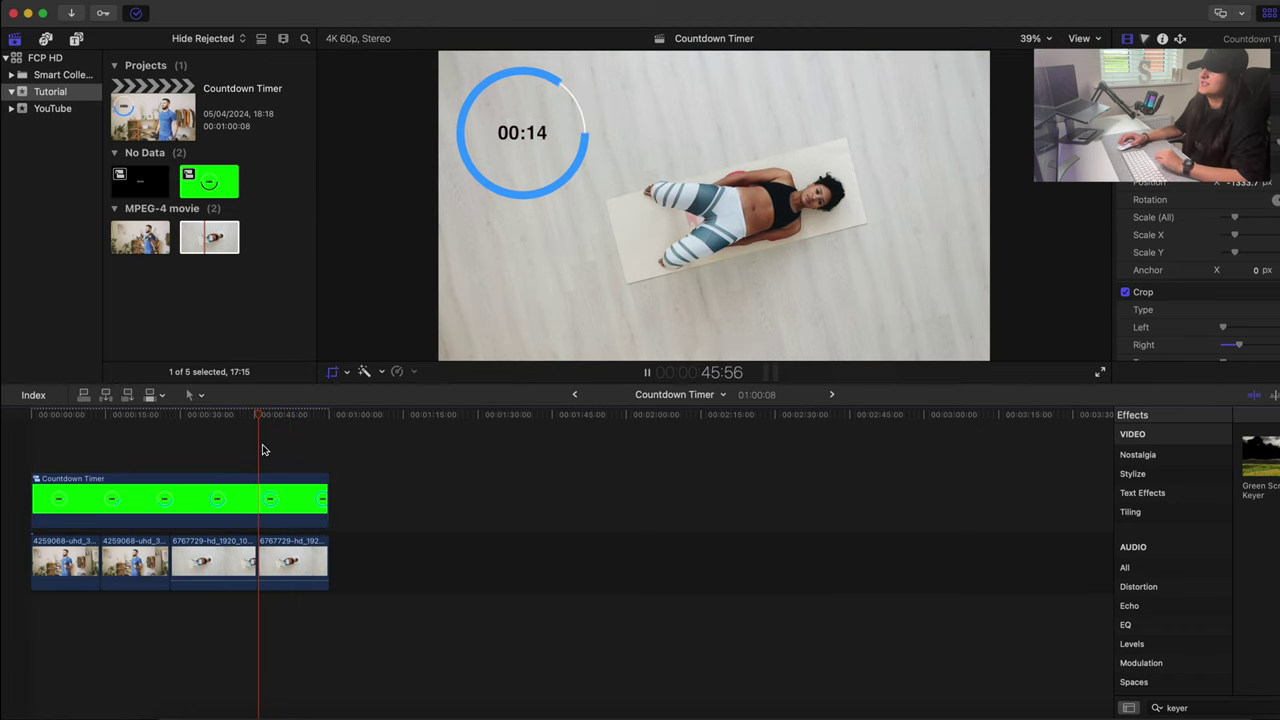
left_click(297, 441)
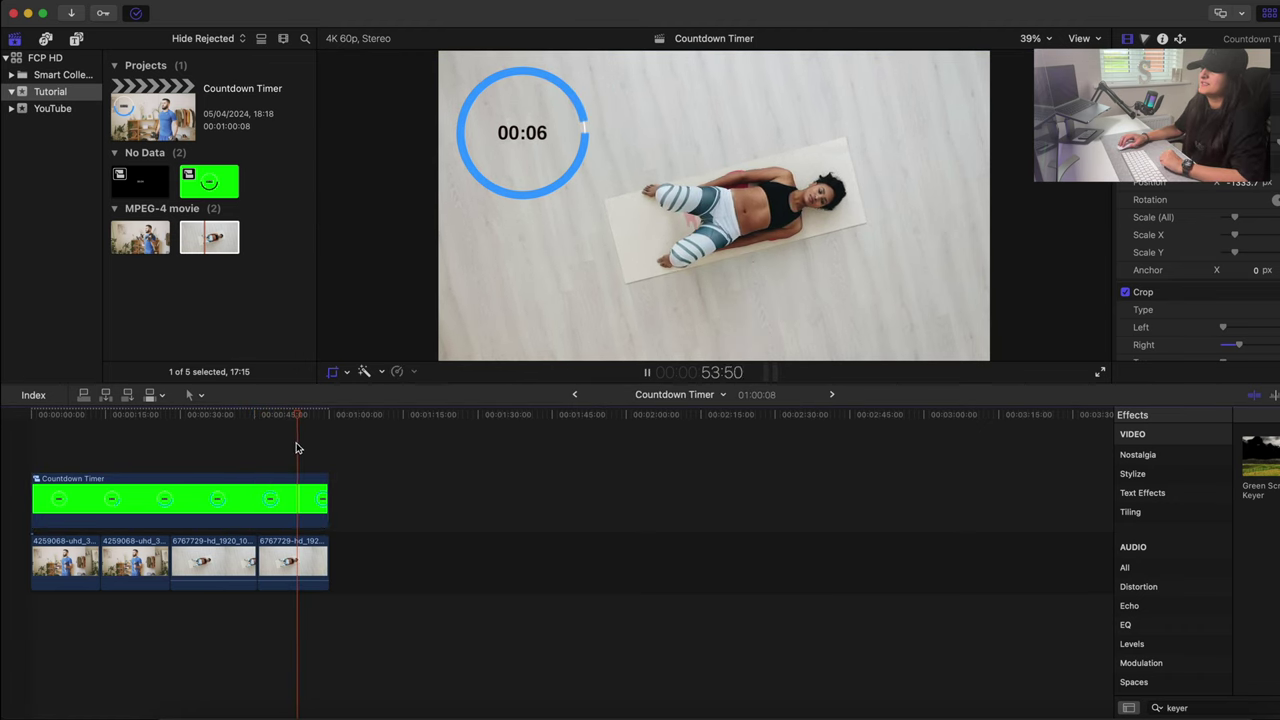